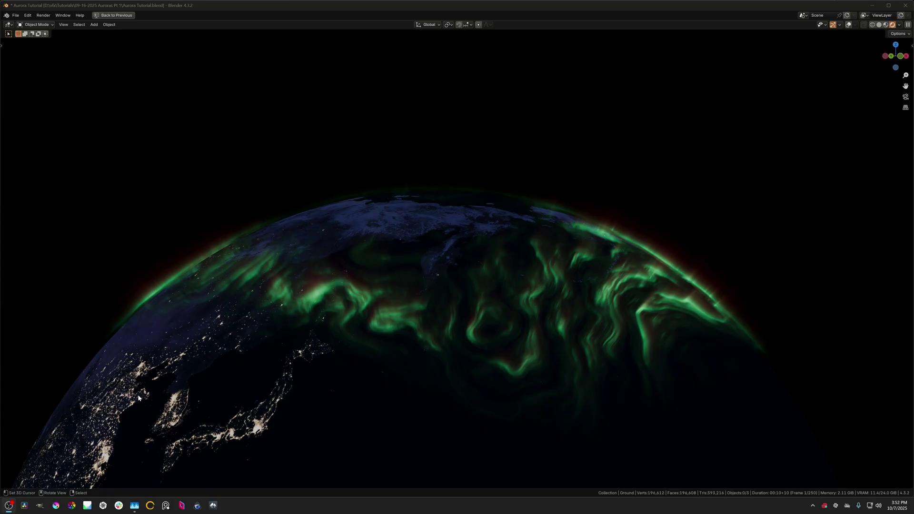
pyautogui.moveTo(138, 395); pyautogui.dragTo(432, 338, button='middle')
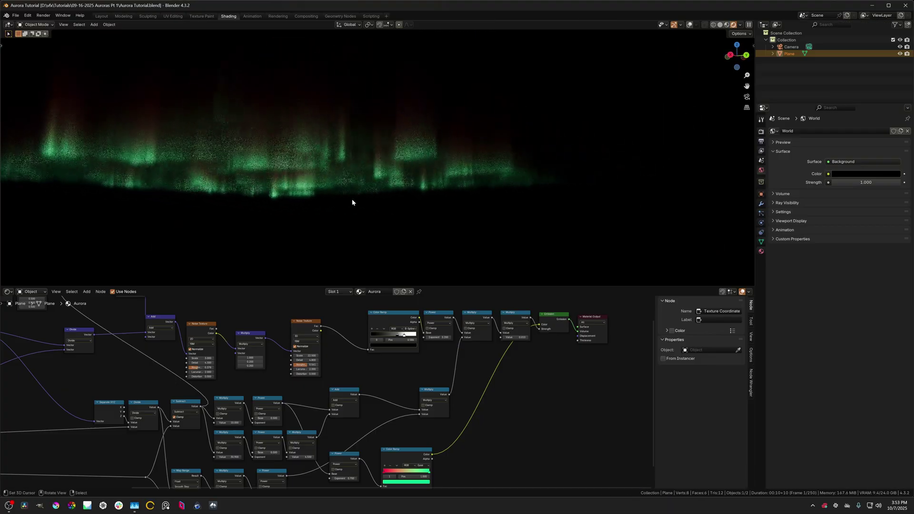
pyautogui.moveTo(352, 202)
pyautogui.mouseDown(button='middle')
pyautogui.moveTo(418, 147)
pyautogui.moveTo(353, 159)
pyautogui.moveTo(349, 124)
pyautogui.moveTo(365, 135)
pyautogui.moveTo(285, 156)
pyautogui.moveTo(362, 172)
pyautogui.moveTo(341, 187)
pyautogui.moveTo(361, 200)
pyautogui.mouseUp(button='middle')
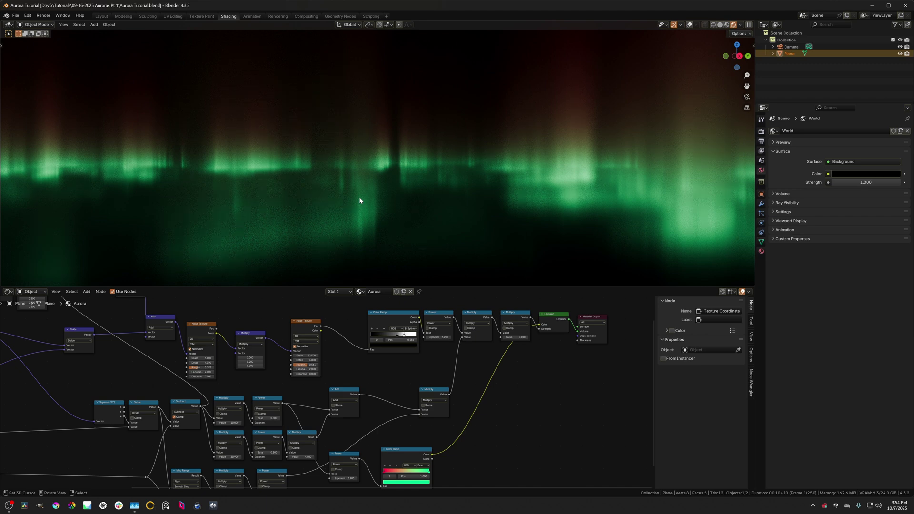
pyautogui.moveTo(353, 197); pyautogui.dragTo(341, 184, button='middle')
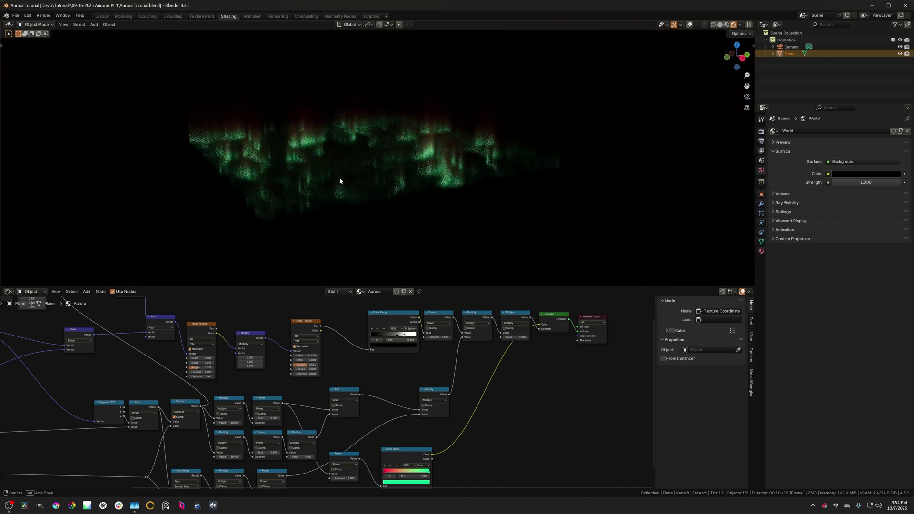
# Step: Switch the viewport to solid shading and delete the existing box-shaped aurora volume object
pyautogui.press('z')
pyautogui.click(478, 161)
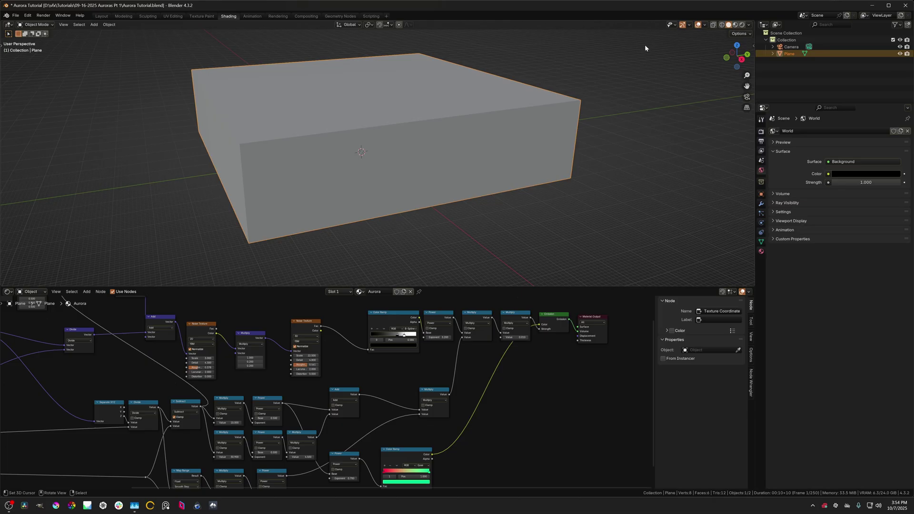
pyautogui.press('Delete')
# Step: Add a cube mesh at the world origin and frame it in the viewport
pyautogui.hotkey('shift', 'a')
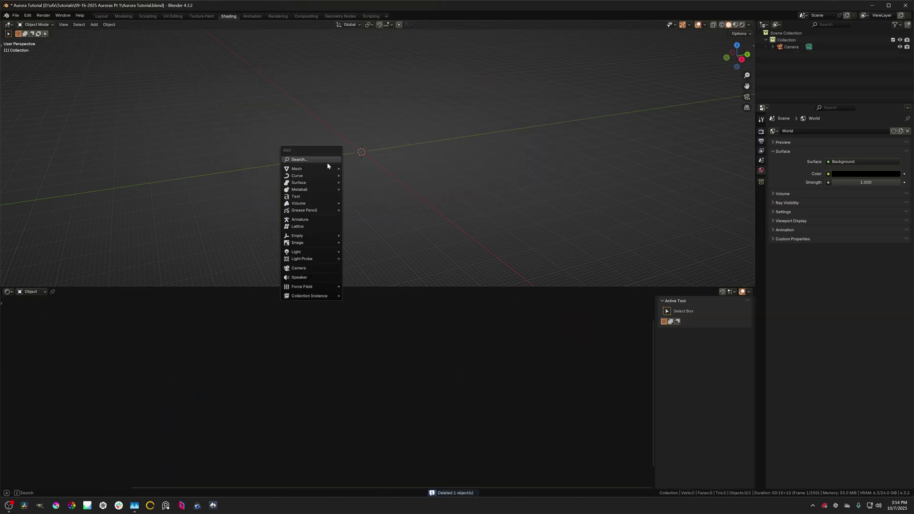
pyautogui.moveTo(319, 170)
pyautogui.click(370, 176)
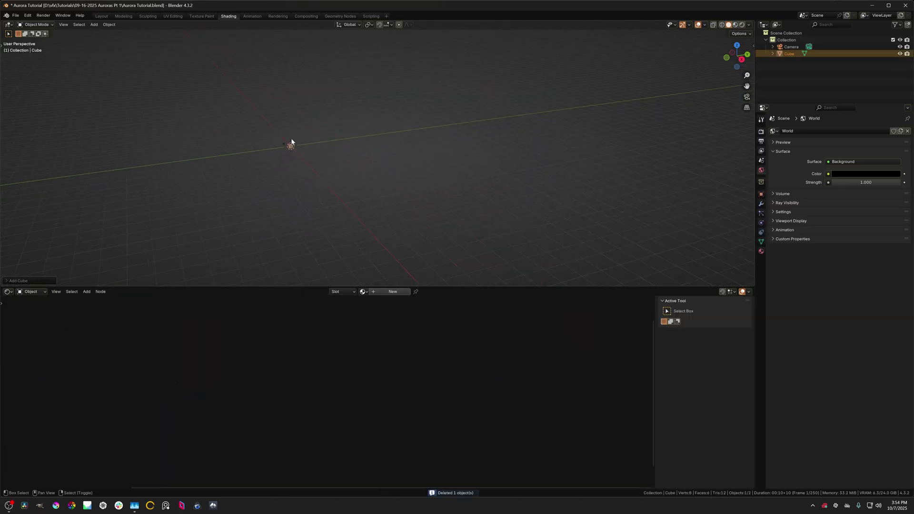
pyautogui.press('KP_Decimal')
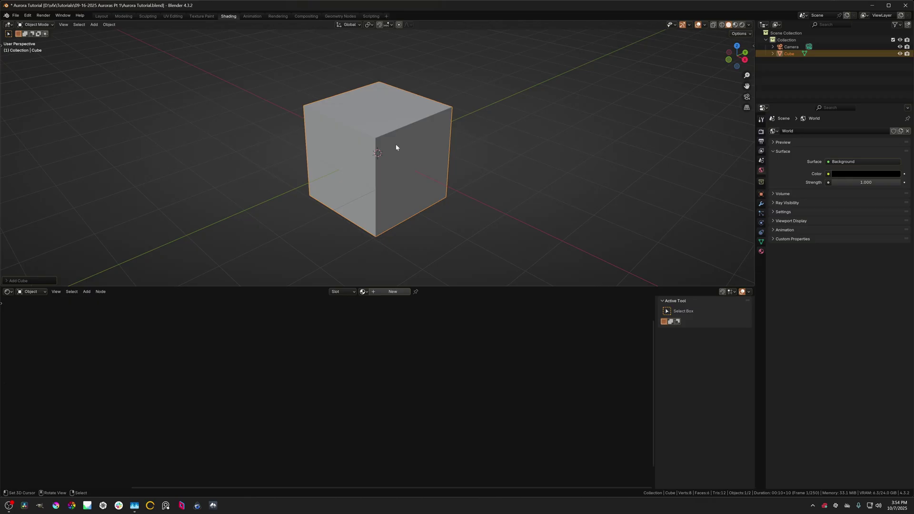
pyautogui.scroll(4, 396, 145)
# Step: Subdivide the whole cube seven times in Edit Mode
pyautogui.press('Tab')
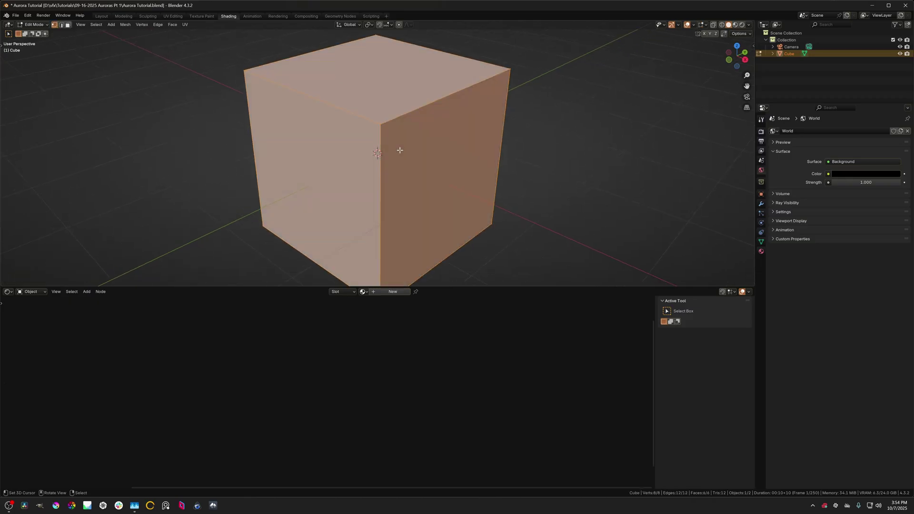
pyautogui.rightClick(398, 152)
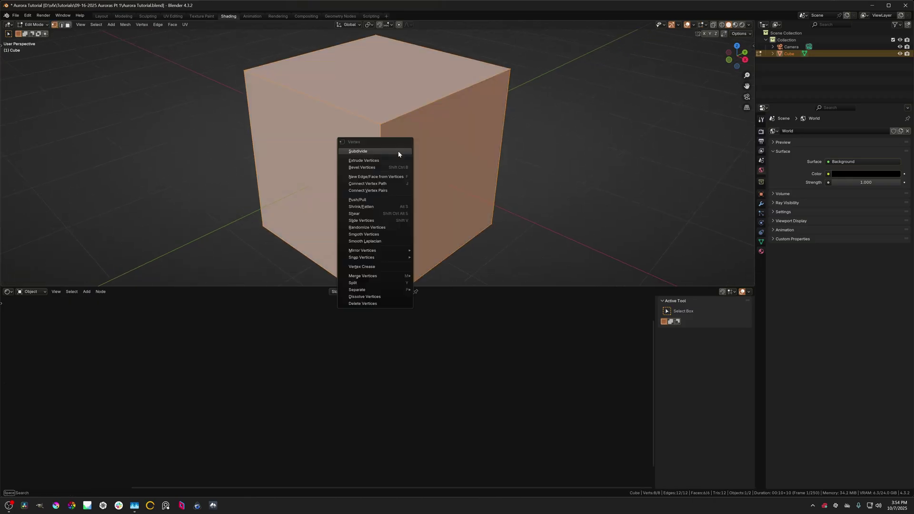
pyautogui.click(398, 152)
pyautogui.hotkey('shift', 'r')
pyautogui.hotkey('shift', 'r')
pyautogui.hotkey('shift', 'r')
pyautogui.hotkey('shift', 'r')
pyautogui.hotkey('shift', 'r')
pyautogui.hotkey('shift', 'r')
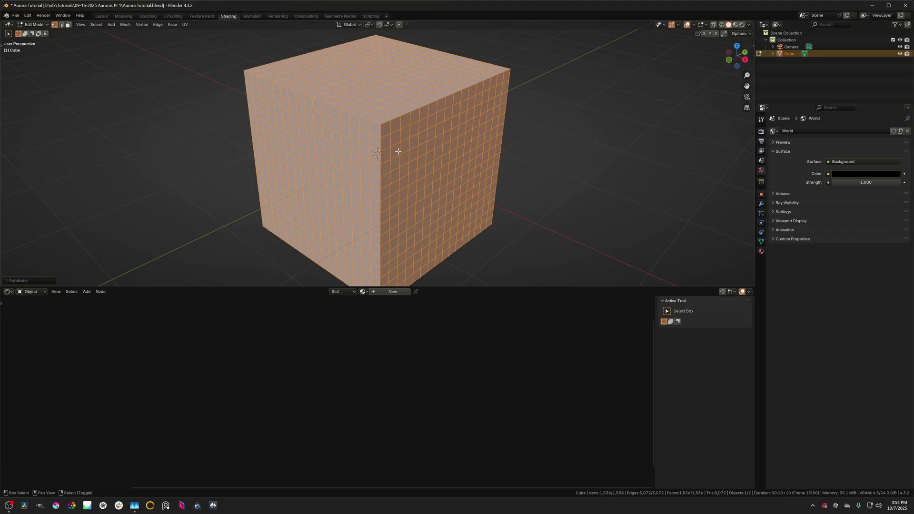
pyautogui.moveTo(399, 152); pyautogui.dragTo(388, 149, button='middle')
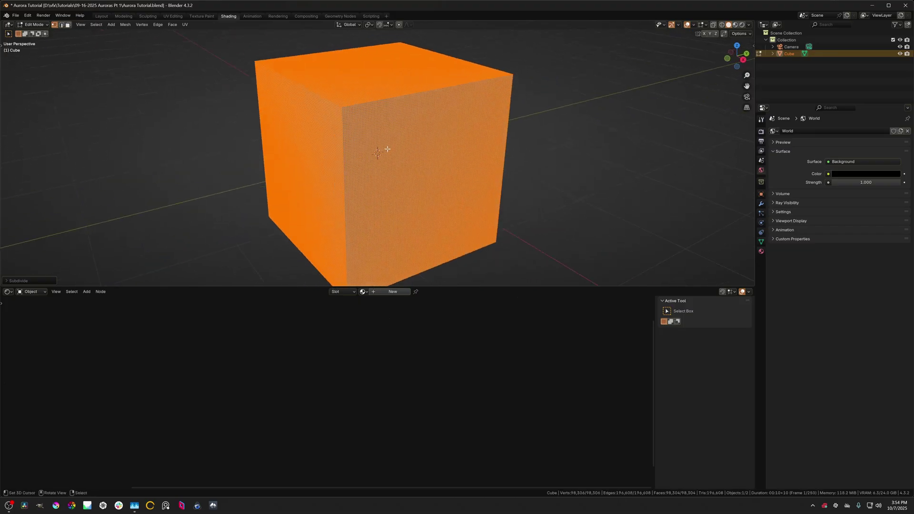
# Step: Turn the subdivided cube into a sphere with To Sphere at factor 1, and return to Object Mode
pyautogui.hotkey('shift', 'alt', 's')
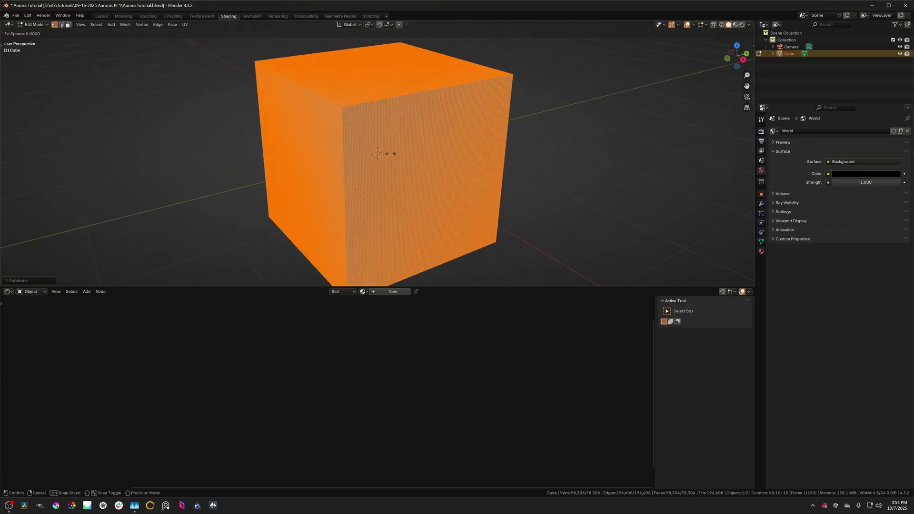
pyautogui.write('1')
pyautogui.press('Return')
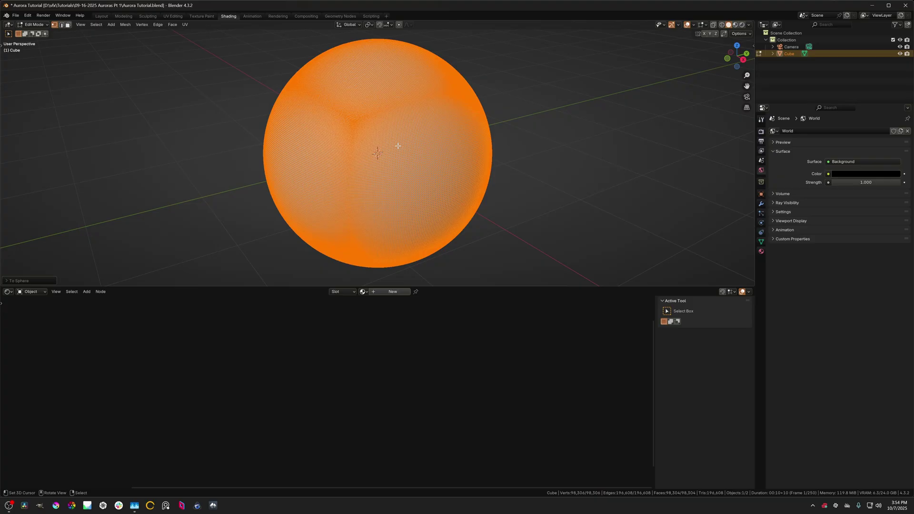
pyautogui.moveTo(399, 145); pyautogui.dragTo(421, 151, button='middle')
pyautogui.scroll(-2, 461, 139)
pyautogui.scroll(2, 432, 146)
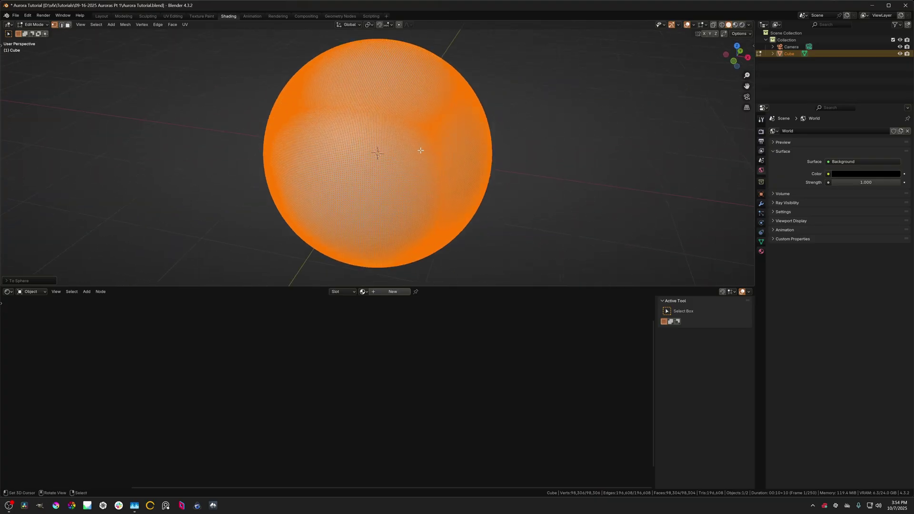
pyautogui.press('Tab')
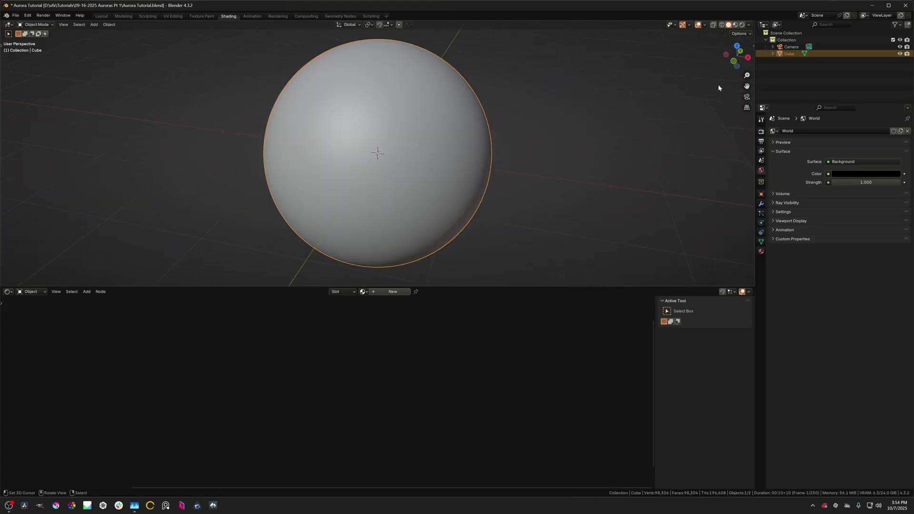
# Step: Set the sphere's X, Y and Z dimensions to 12000 m
pyautogui.press('n')
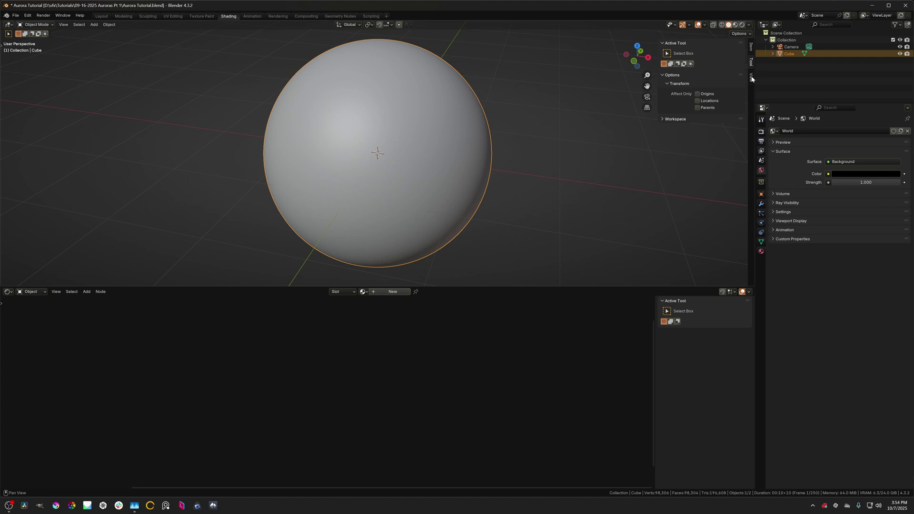
pyautogui.click(752, 77)
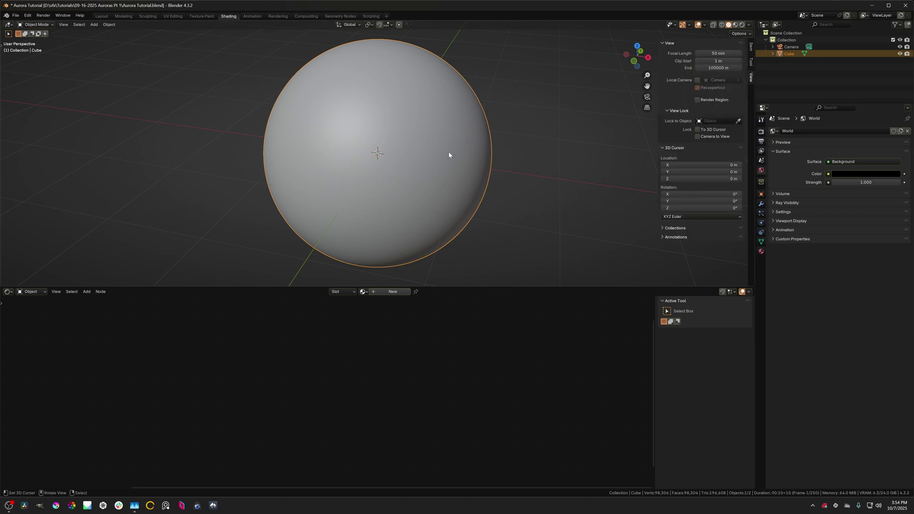
pyautogui.scroll(-5, 424, 164)
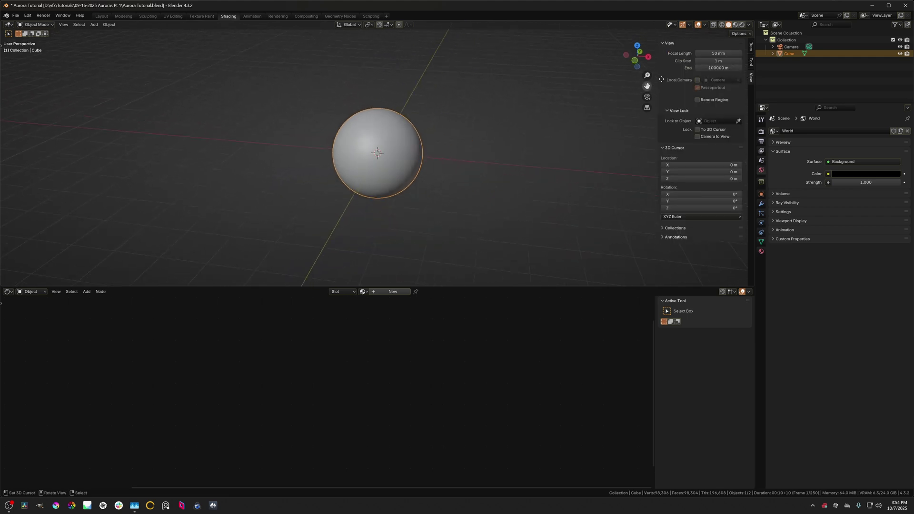
pyautogui.click(751, 48)
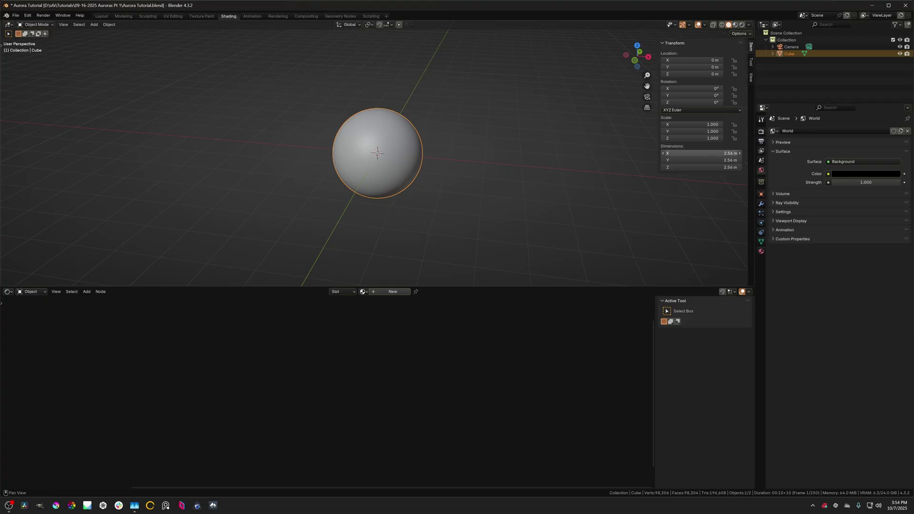
pyautogui.moveTo(709, 153); pyautogui.dragTo(710, 167)
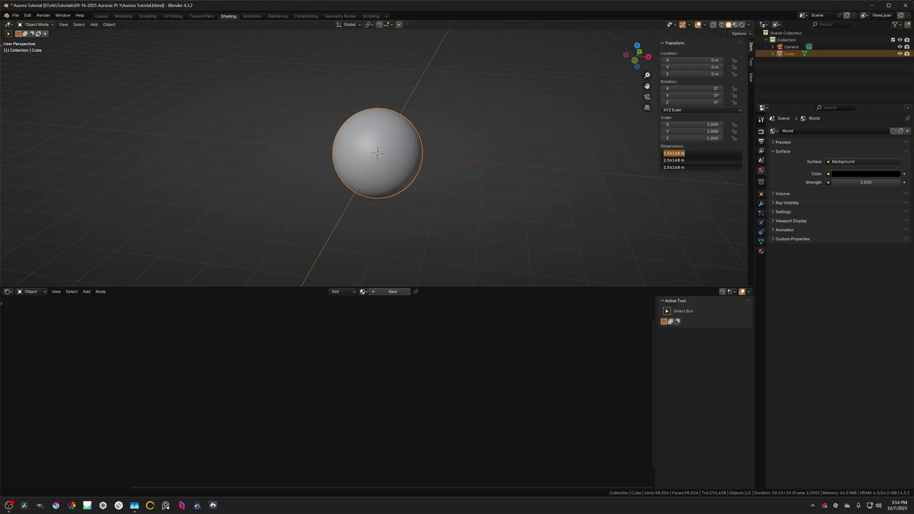
pyautogui.write('12000')
pyautogui.press('Return')
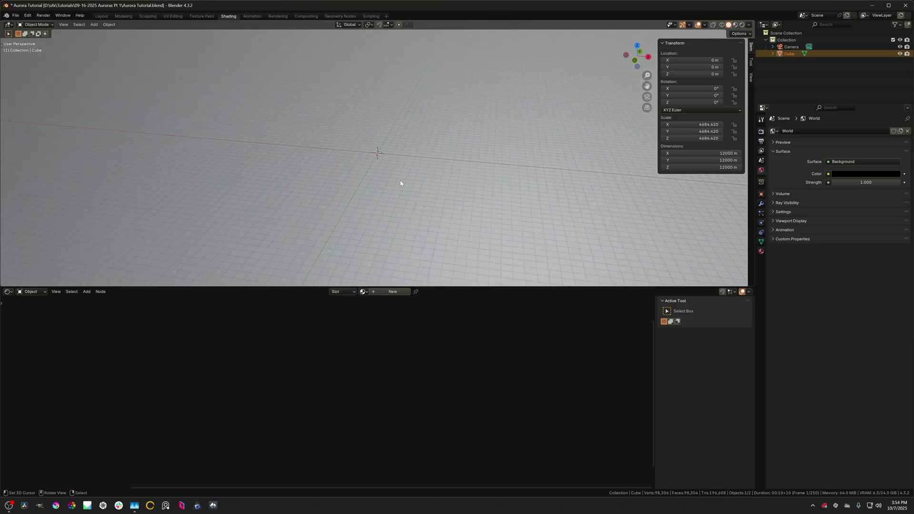
# Step: Apply the sphere's scale, keeping its dimensions at 12000 m on all three axes
pyautogui.moveTo(401, 184); pyautogui.dragTo(341, 181, button='middle')
pyautogui.scroll(-4, 393, 169)
pyautogui.scroll(-4, 341, 181)
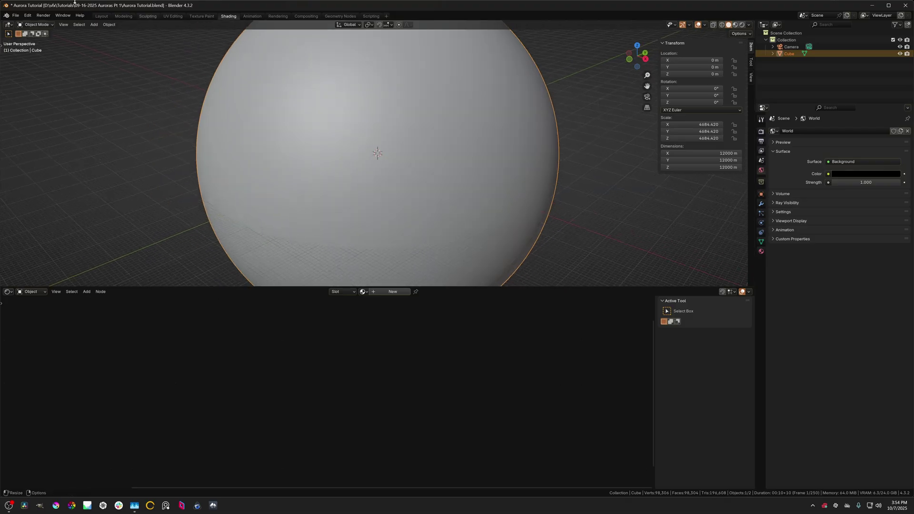
pyautogui.click(109, 25)
pyautogui.hotkey('ctrl', 'a')
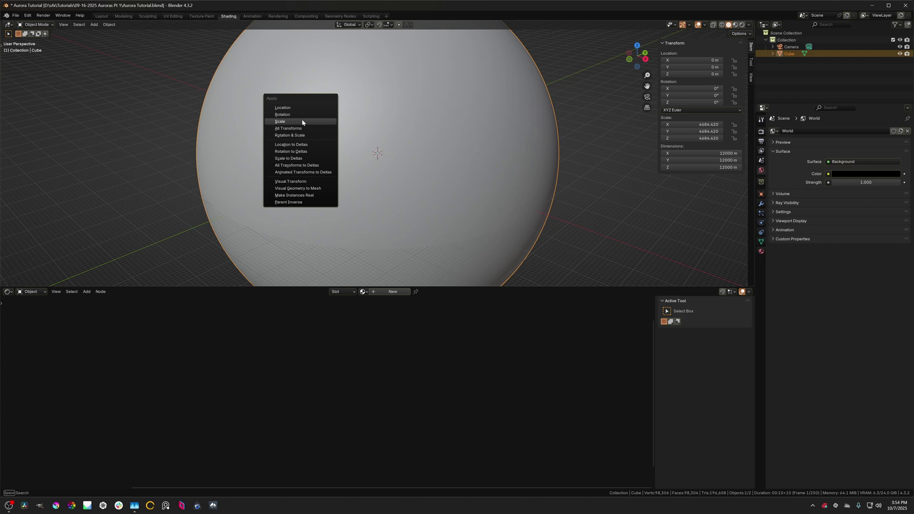
pyautogui.click(303, 122)
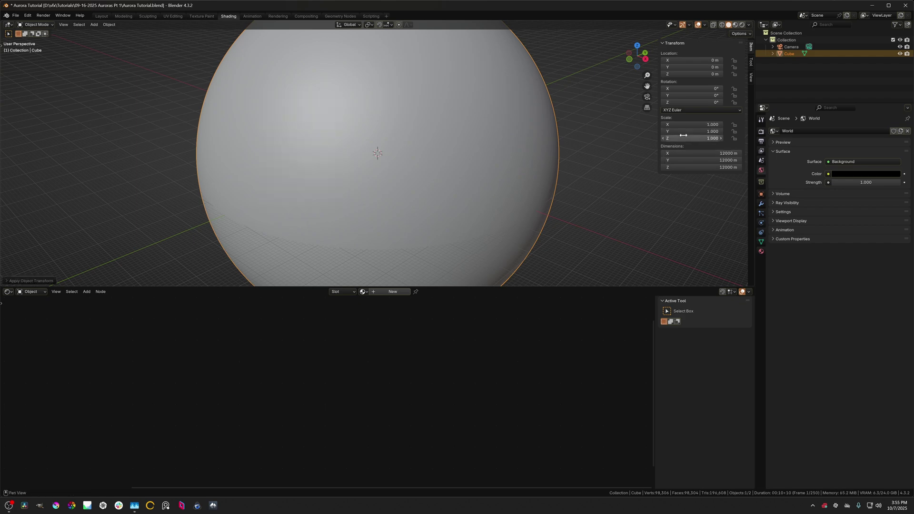
pyautogui.moveTo(693, 138); pyautogui.dragTo(697, 167)
pyautogui.click(696, 160)
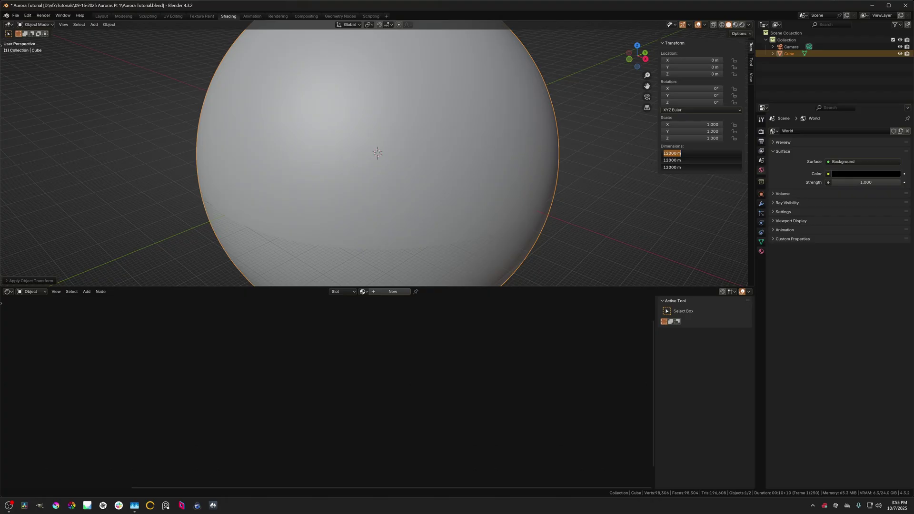
pyautogui.press('Return')
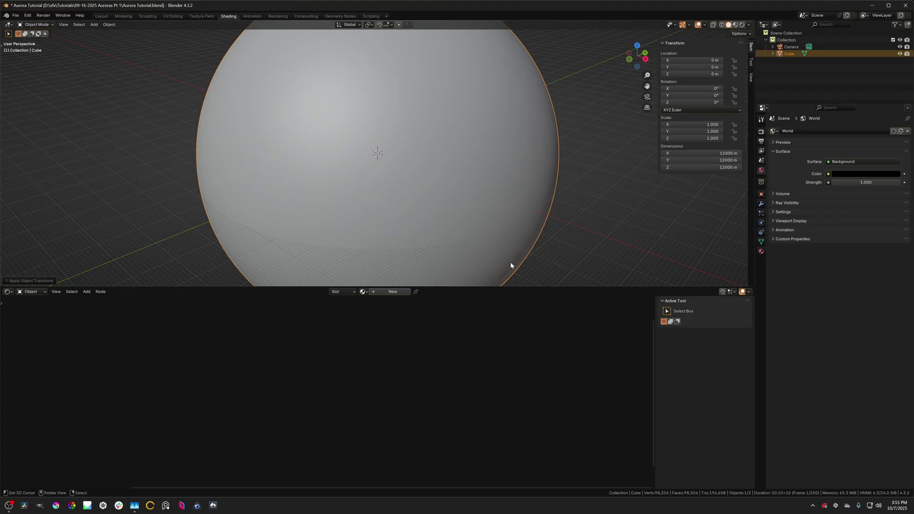
# Step: Rename the sphere object Ground
pyautogui.doubleClick(791, 54)
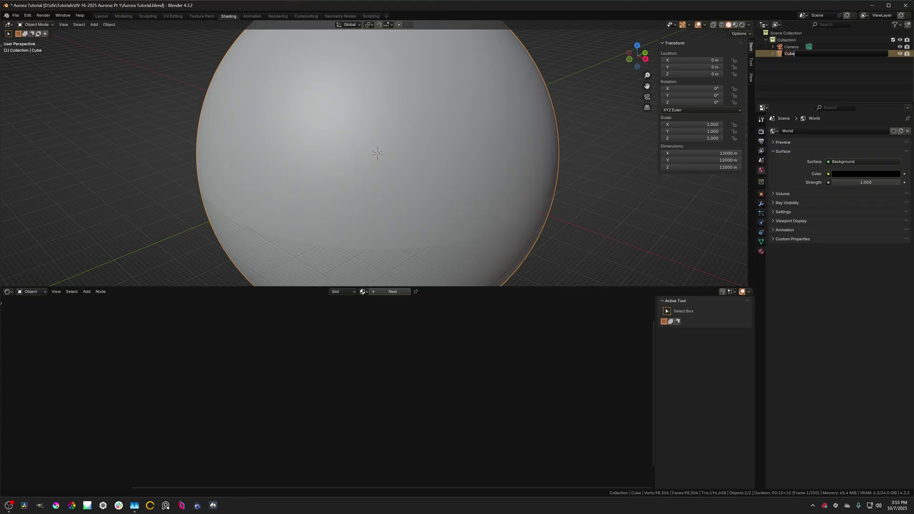
pyautogui.press('Return')
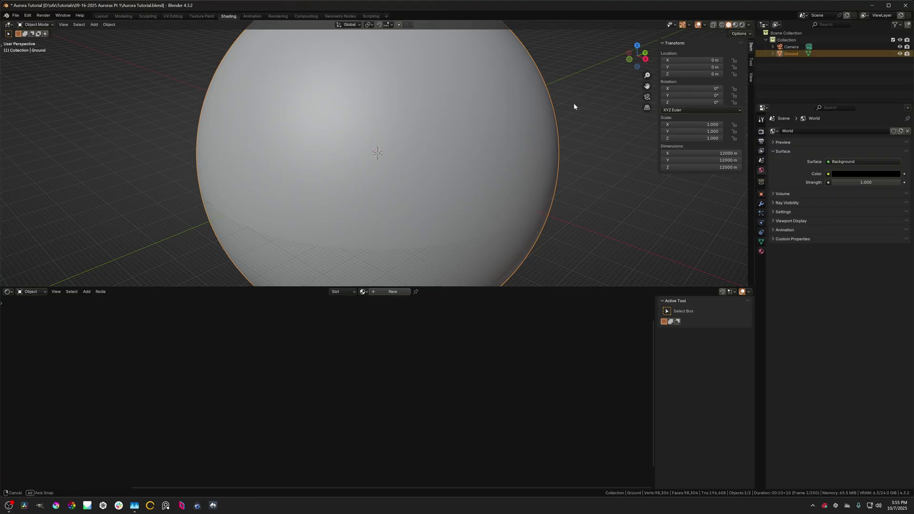
pyautogui.moveTo(480, 142); pyautogui.dragTo(472, 131, button='middle')
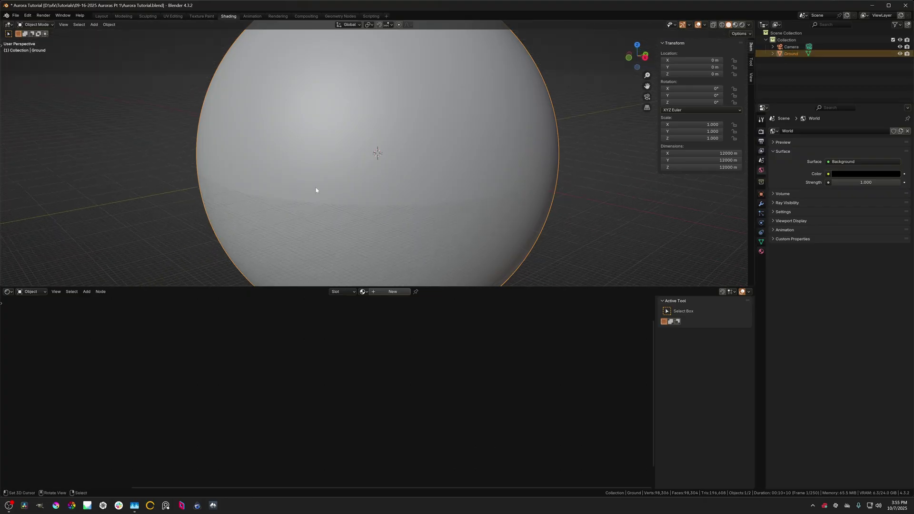
# Step: Duplicate the Ground sphere in place and rename the copy Aurora
pyautogui.hotkey('shift', 'd')
pyautogui.rightClick(376, 157)
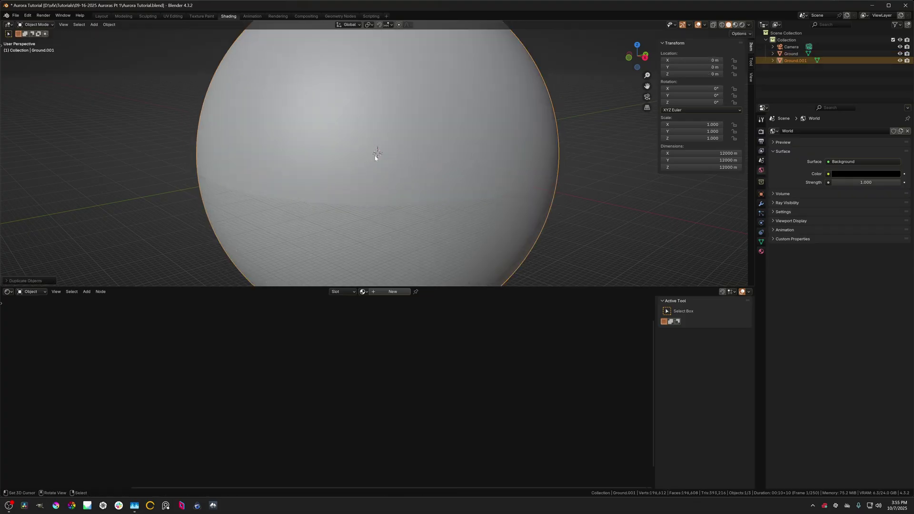
pyautogui.doubleClick(794, 61)
pyautogui.write('Aurora')
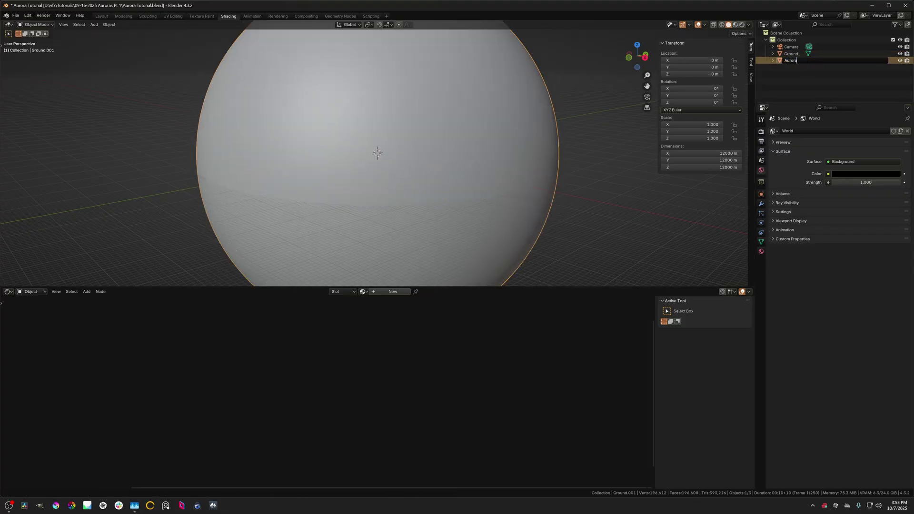
pyautogui.press('Return')
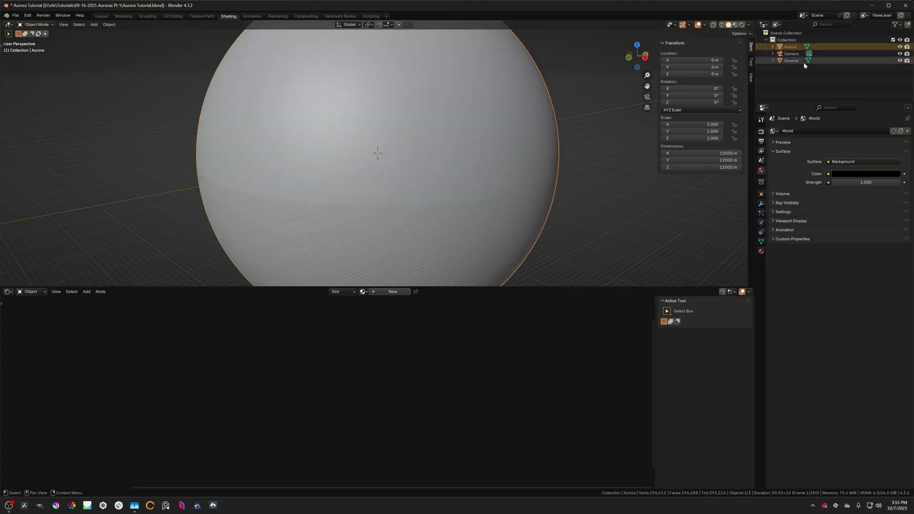
# Step: Assign the existing Aurora material to the Aurora sphere and bring its whole node tree into view
pyautogui.click(363, 292)
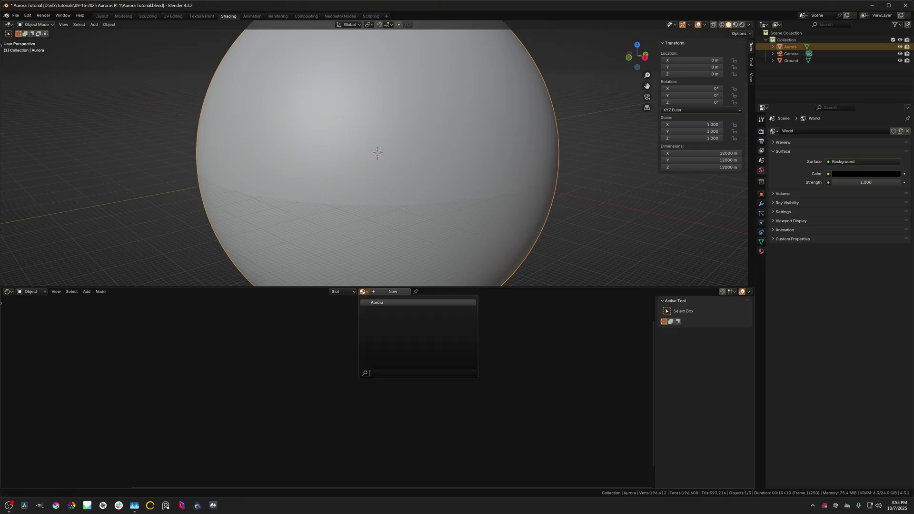
pyautogui.click(377, 303)
pyautogui.scroll(-3, 452, 186)
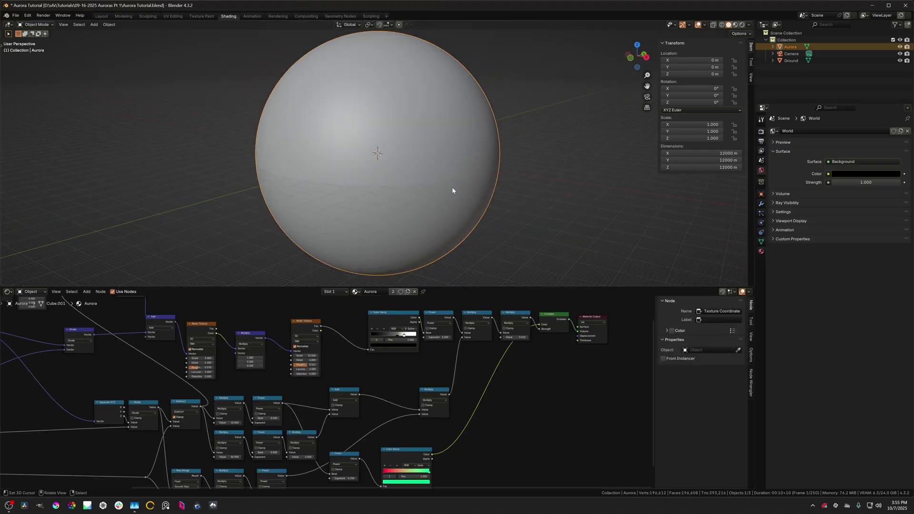
pyautogui.scroll(-5, 328, 381)
pyautogui.moveTo(329, 379); pyautogui.dragTo(403, 357, button='middle')
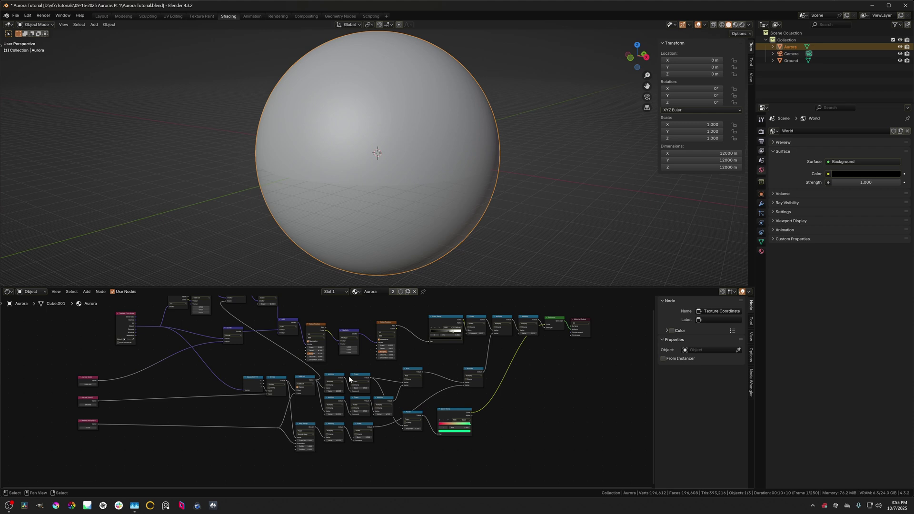
# Step: Examine the large Aurora sphere and the Aurora Scale, Aurora Height and Bottom Sharpness value nodes in its material
pyautogui.scroll(3, 332, 392)
pyautogui.scroll(2, 381, 195)
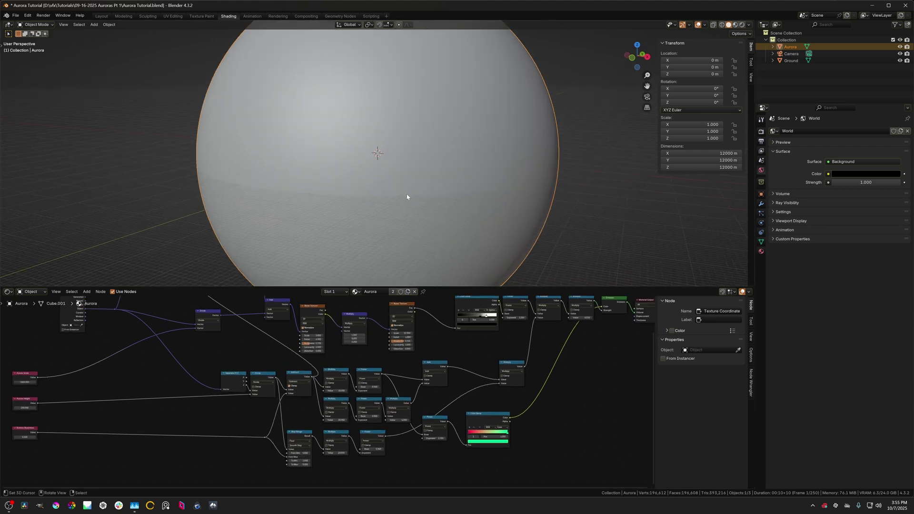
pyautogui.scroll(1, 409, 191)
pyautogui.scroll(1, 409, 191)
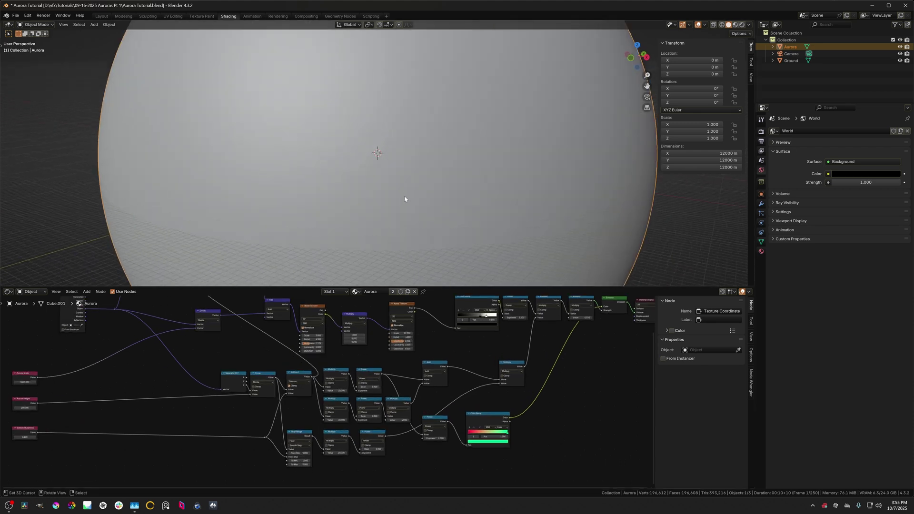
pyautogui.scroll(-3, 454, 405)
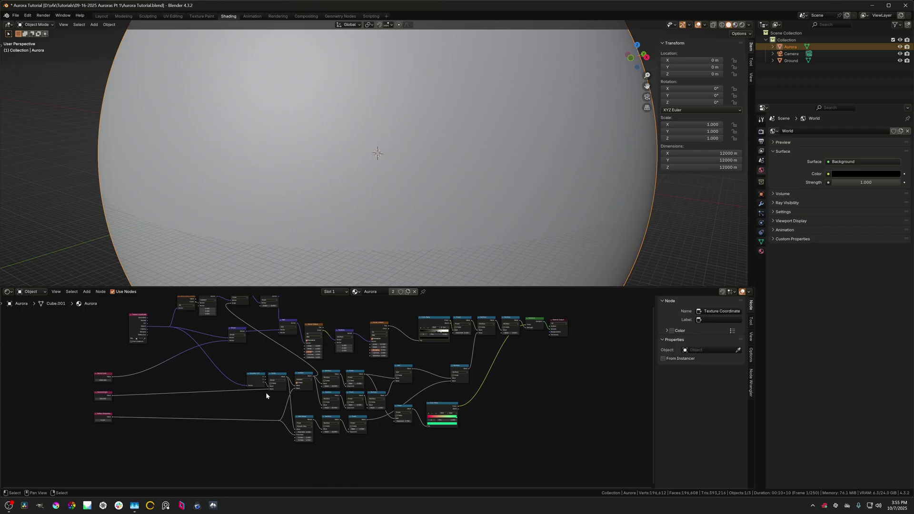
pyautogui.scroll(3, 209, 400)
pyautogui.moveTo(154, 405); pyautogui.dragTo(308, 360, button='middle')
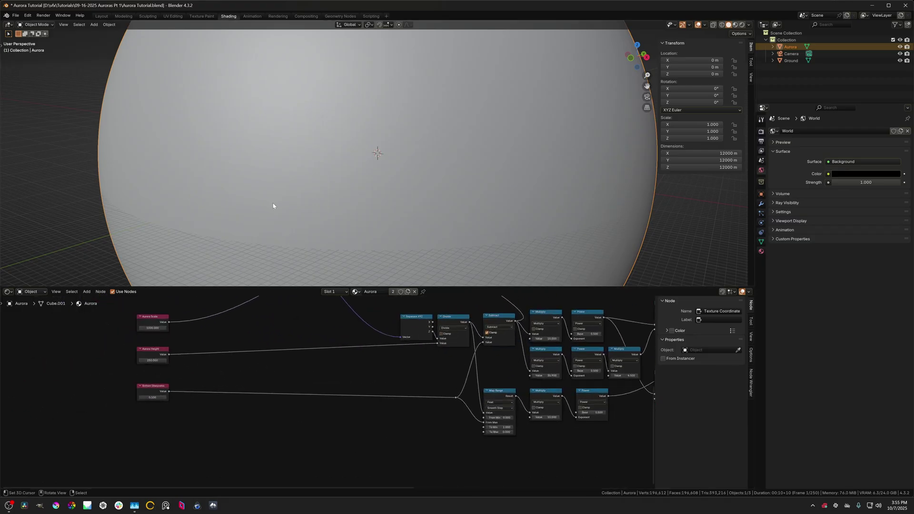
pyautogui.moveTo(273, 206); pyautogui.dragTo(284, 204, button='middle')
# Step: Add a Displacement node to the Aurora material in the empty space below the Map Range branch
pyautogui.scroll(-4, 312, 366)
pyautogui.moveTo(362, 361); pyautogui.dragTo(387, 383, button='middle')
pyautogui.scroll(3, 345, 379)
pyautogui.hotkey('shift', 'a')
pyautogui.click(293, 388)
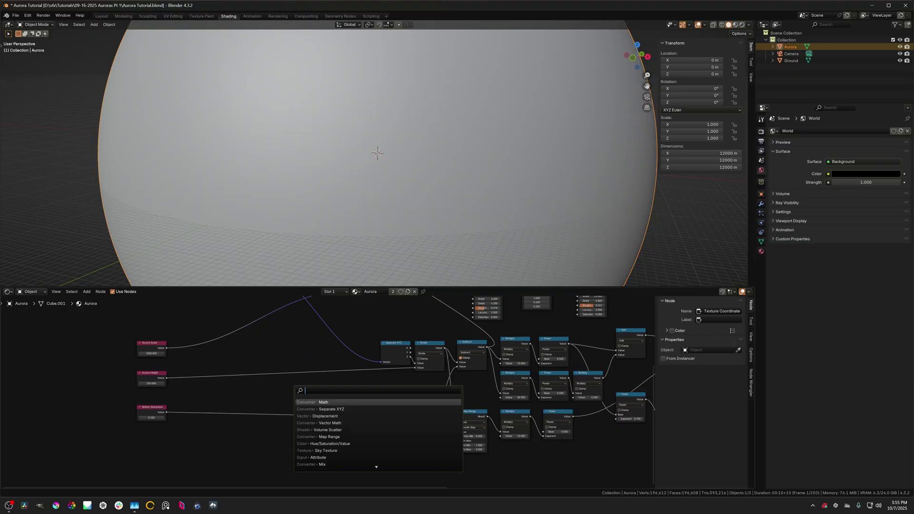
pyautogui.write('disp')
pyautogui.press('Return')
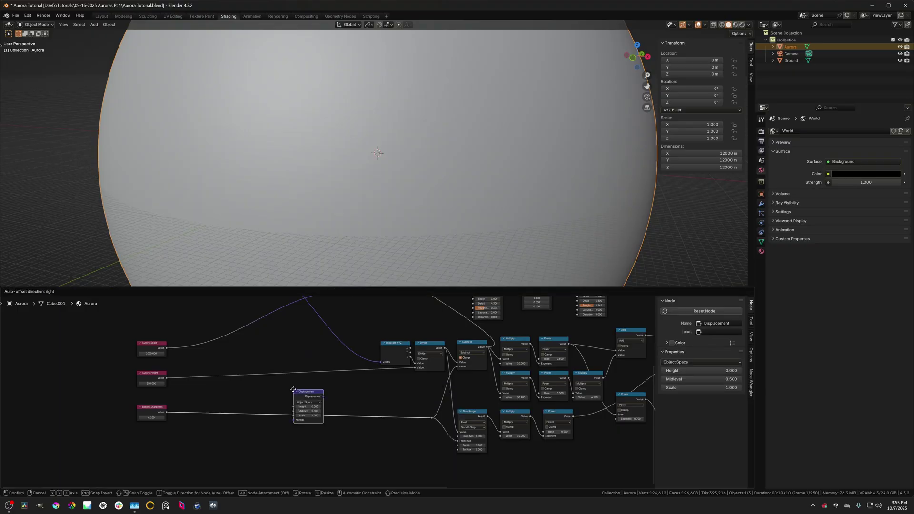
pyautogui.click(376, 434)
# Step: Feed the Aurora Height value into the Displacement node's Height input and set its Midlevel to 0
pyautogui.moveTo(344, 441); pyautogui.dragTo(327, 406, button='middle')
pyautogui.moveTo(149, 342); pyautogui.dragTo(423, 441)
pyautogui.scroll(2, 115, 338)
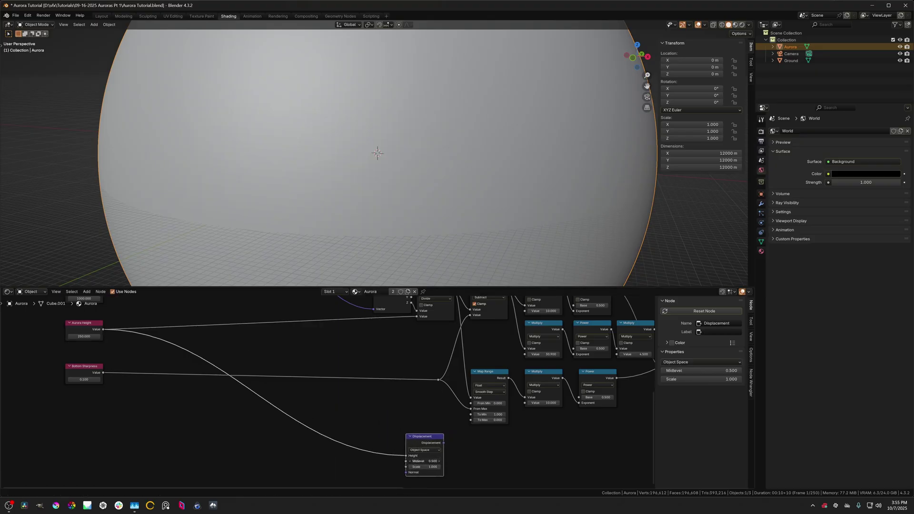
pyautogui.scroll(-4, 549, 447)
# Step: Place the Displacement node below the green Color Ramp and connect its output to the Material Output's Displacement input
pyautogui.moveTo(487, 447); pyautogui.dragTo(299, 453, button='middle')
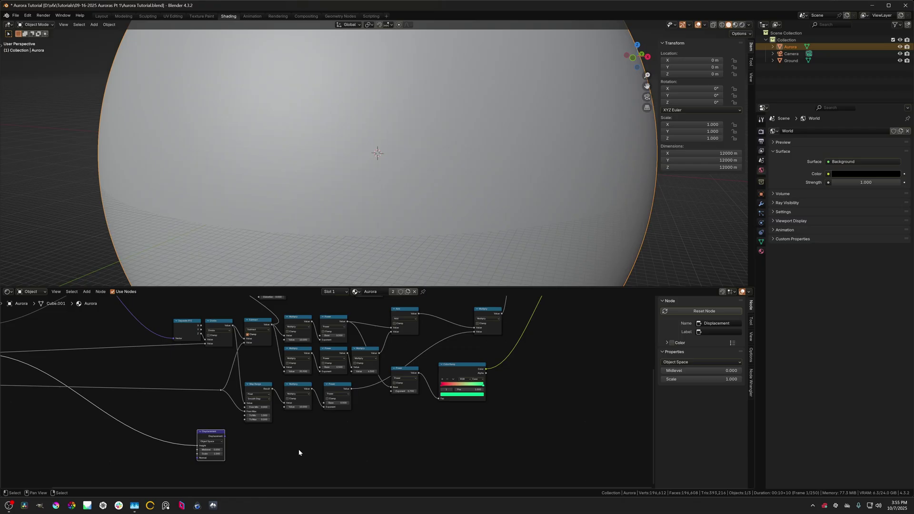
pyautogui.moveTo(208, 439); pyautogui.dragTo(414, 454)
pyautogui.scroll(-4, 465, 437)
pyautogui.moveTo(489, 433); pyautogui.dragTo(384, 470, button='middle')
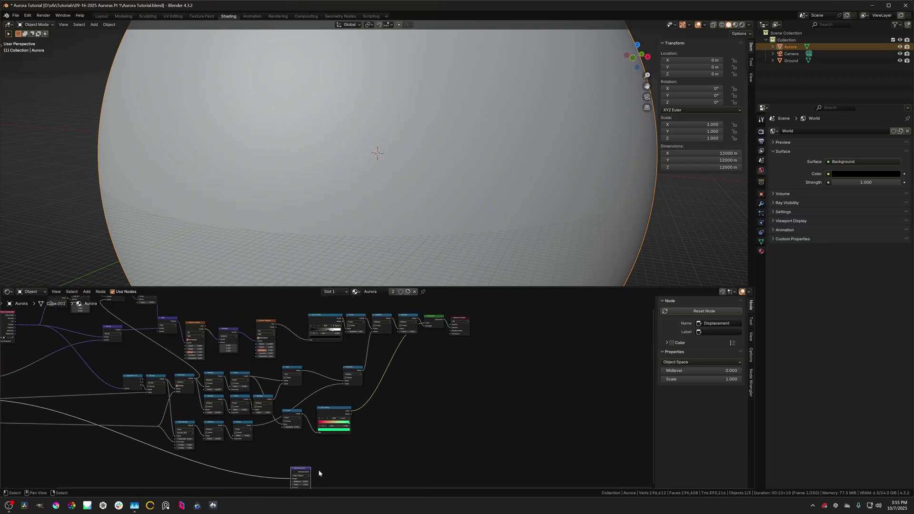
pyautogui.moveTo(311, 472); pyautogui.dragTo(450, 333)
pyautogui.click(454, 333)
pyautogui.scroll(-2, 486, 357)
pyautogui.moveTo(479, 354); pyautogui.dragTo(461, 363, button='middle')
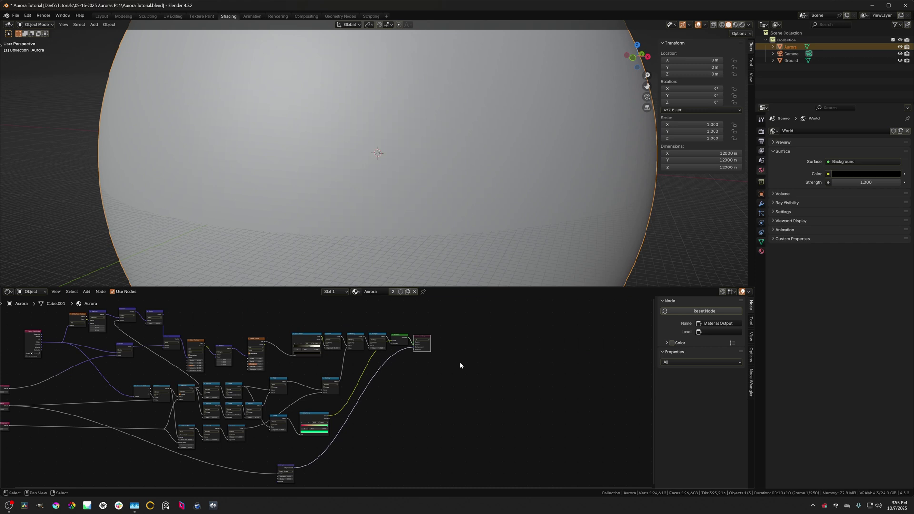
# Step: Set the Aurora material's surface displacement method to Displacement Only and switch the 3D viewport to rendered shading
pyautogui.click(761, 253)
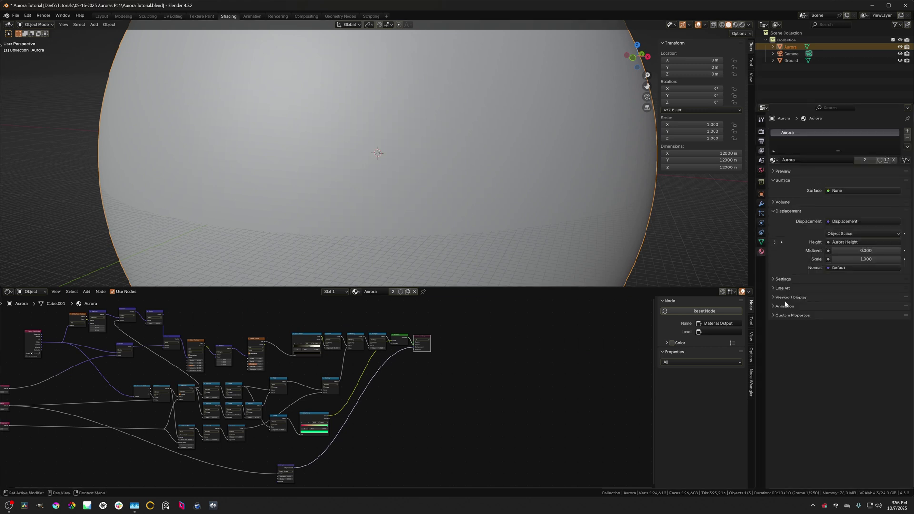
pyautogui.click(778, 280)
pyautogui.click(830, 311)
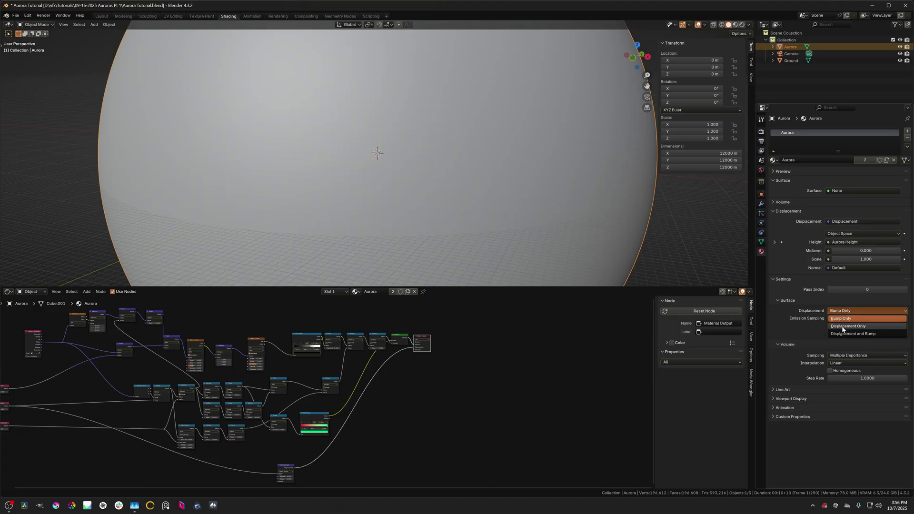
pyautogui.click(842, 327)
pyautogui.press('z')
pyautogui.click(410, 230)
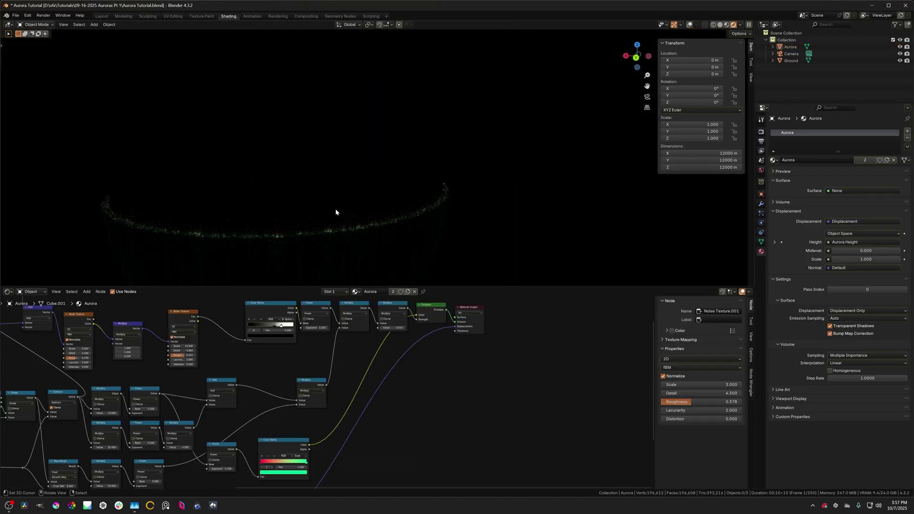
# Step: Examine the rendered aurora band around the sphere's equator from several angles and up close
pyautogui.moveTo(337, 209); pyautogui.dragTo(345, 164, button='middle')
pyautogui.moveTo(353, 107); pyautogui.dragTo(345, 202, button='middle')
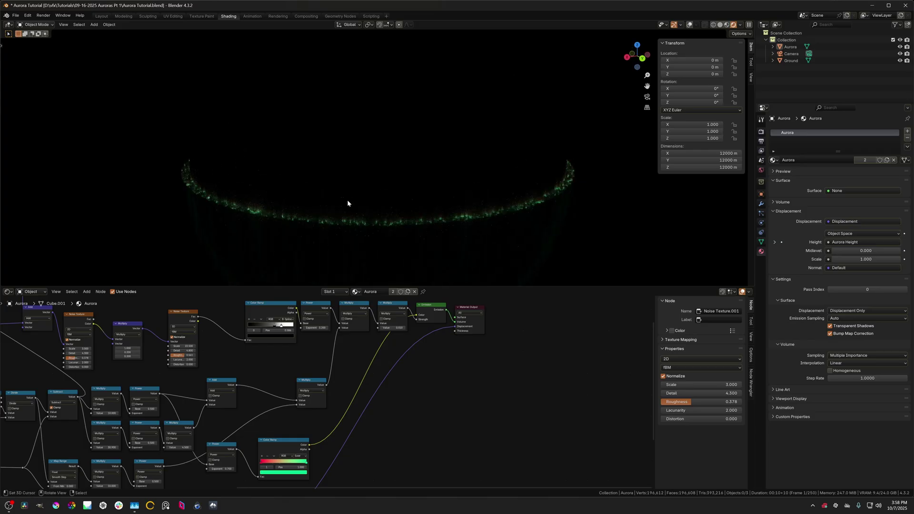
pyautogui.moveTo(276, 212); pyautogui.dragTo(320, 198, button='middle')
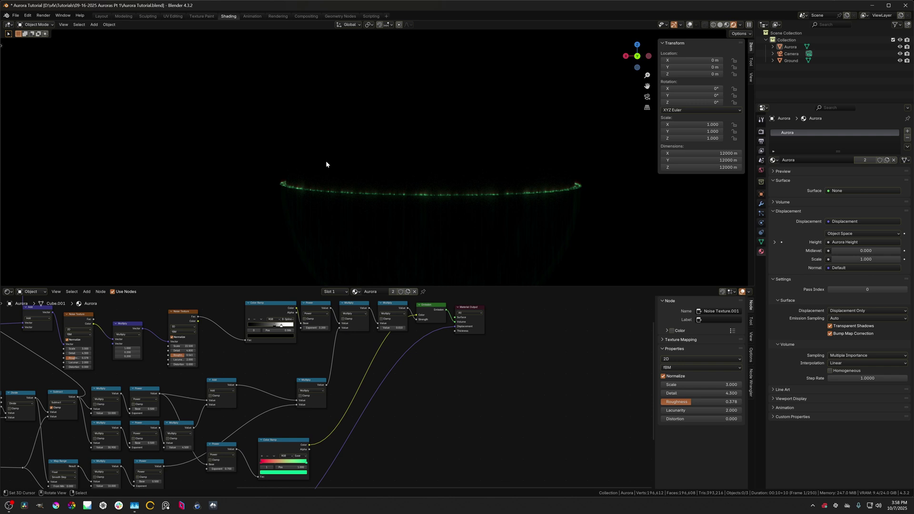
pyautogui.moveTo(327, 165); pyautogui.dragTo(351, 194, button='middle')
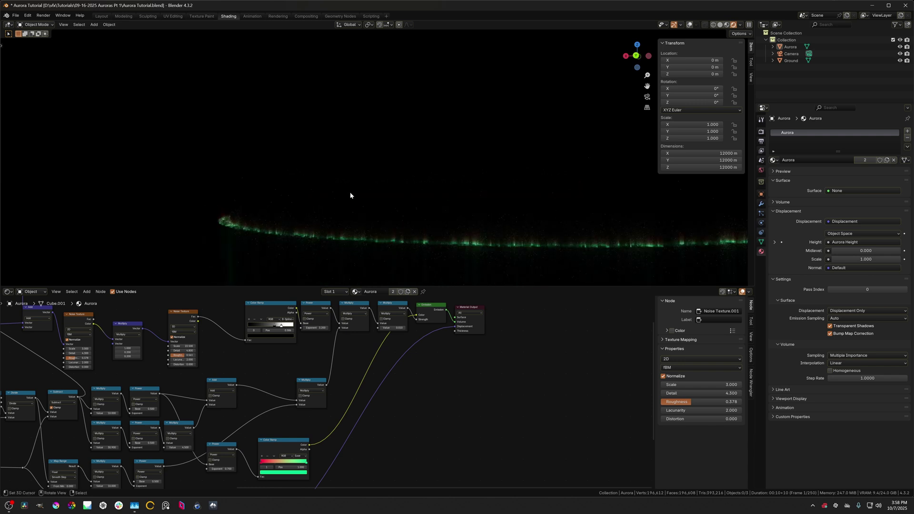
pyautogui.click(689, 24)
pyautogui.click(690, 25)
pyautogui.keyDown('shift'); pyautogui.moveTo(351, 206); pyautogui.dragTo(453, 198, button='middle'); pyautogui.keyUp('shift')
pyautogui.scroll(-3, 191, 362)
# Step: Preview the output of the Divide node after Separate XYZ on the sphere to check the height gradient
pyautogui.moveTo(190, 362); pyautogui.dragTo(414, 386, button='middle')
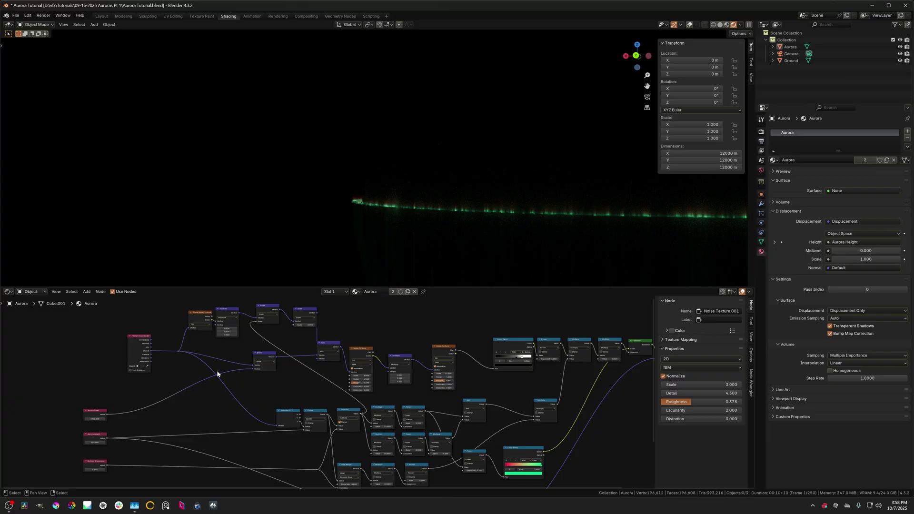
pyautogui.scroll(2, 282, 380)
pyautogui.moveTo(282, 380); pyautogui.dragTo(308, 405, button='middle')
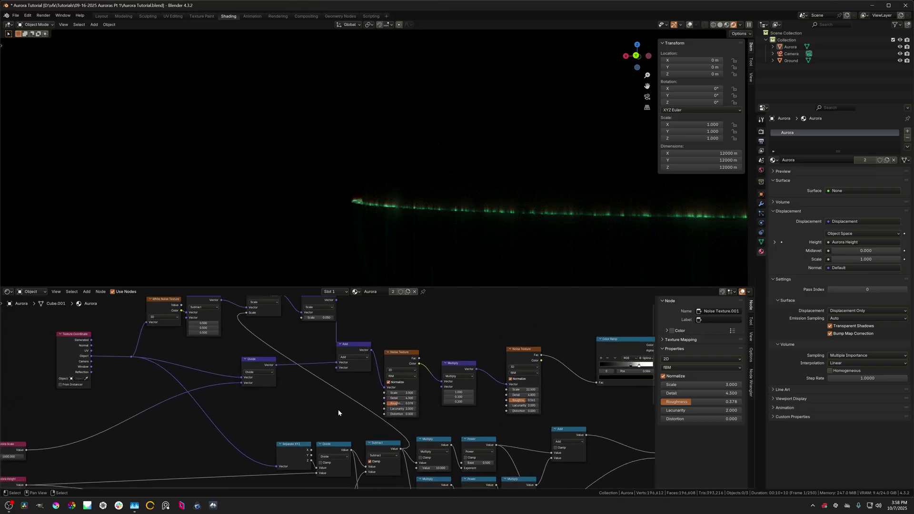
pyautogui.scroll(-3, 322, 392)
pyautogui.scroll(7, 330, 389)
pyautogui.moveTo(323, 392)
pyautogui.mouseDown(button='middle')
pyautogui.moveTo(310, 354)
pyautogui.moveTo(325, 392)
pyautogui.mouseUp(button='middle')
pyautogui.scroll(-3, 326, 393)
pyautogui.scroll(1, 315, 407)
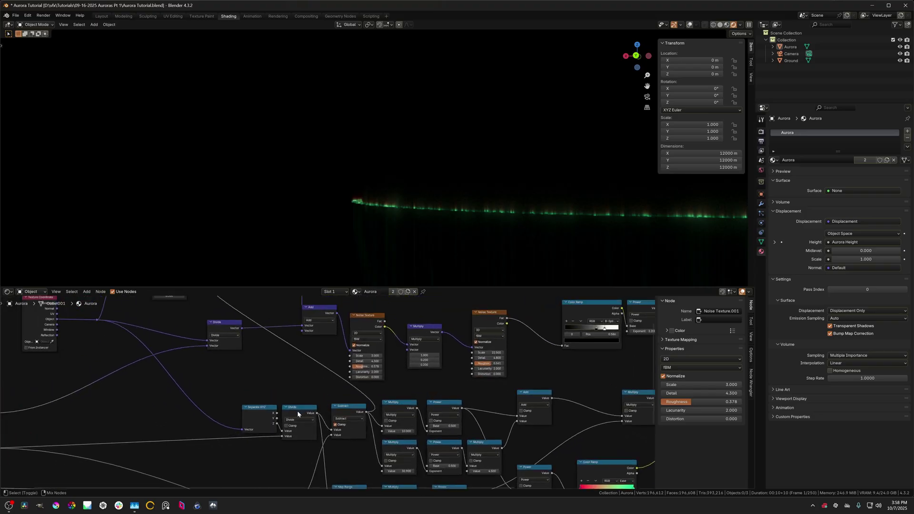
pyautogui.keyDown('ctrl'); pyautogui.keyDown('shift'); pyautogui.click(298, 408); pyautogui.keyUp('shift'); pyautogui.keyUp('ctrl')
pyautogui.scroll(-3, 376, 220)
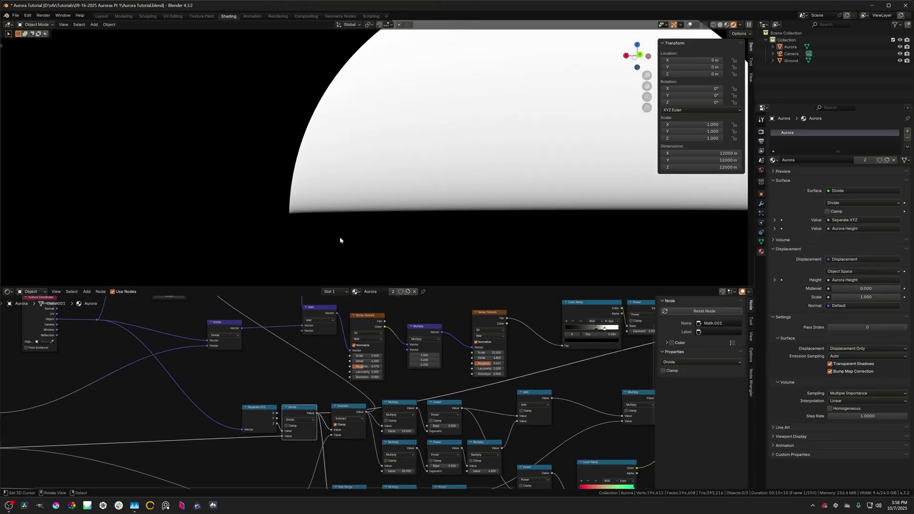
pyautogui.scroll(-1, 324, 54)
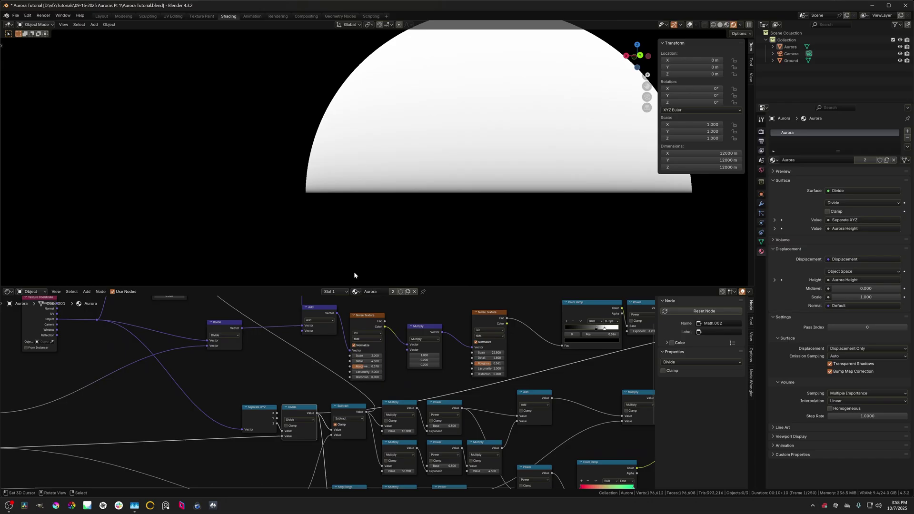
# Step: Compare the surface previews of the Separate XYZ node and the Divide node that follows it
pyautogui.scroll(2, 329, 393)
pyautogui.keyDown('ctrl'); pyautogui.keyDown('shift'); pyautogui.click(251, 421); pyautogui.keyUp('shift'); pyautogui.keyUp('ctrl')
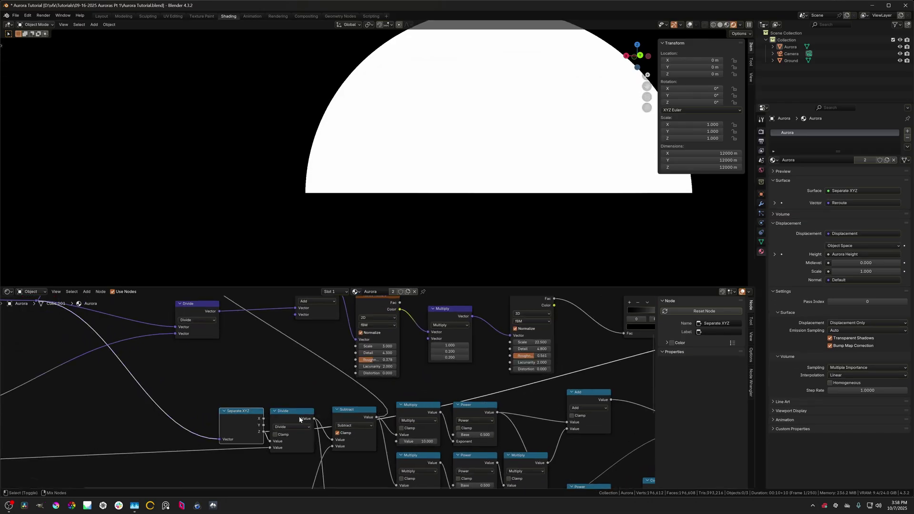
pyautogui.keyDown('ctrl'); pyautogui.keyDown('shift'); pyautogui.click(300, 419); pyautogui.keyUp('shift'); pyautogui.keyUp('ctrl')
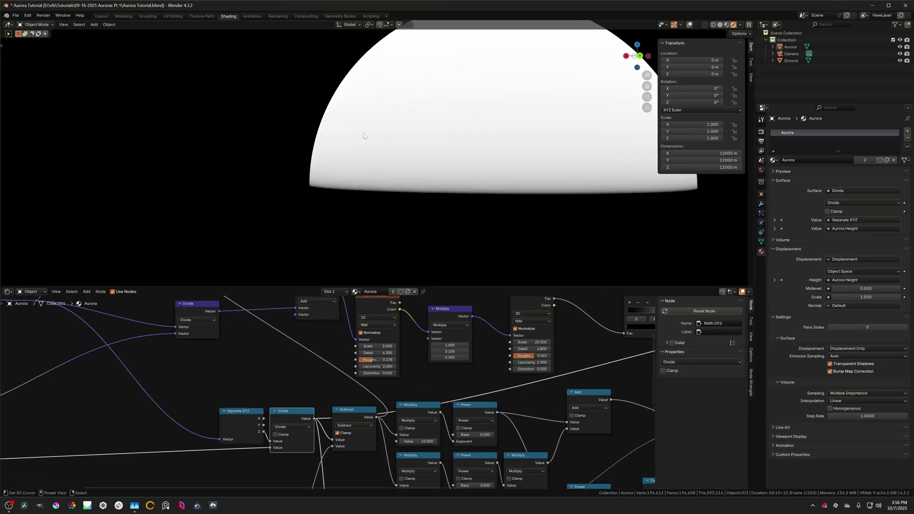
pyautogui.scroll(-4, 314, 399)
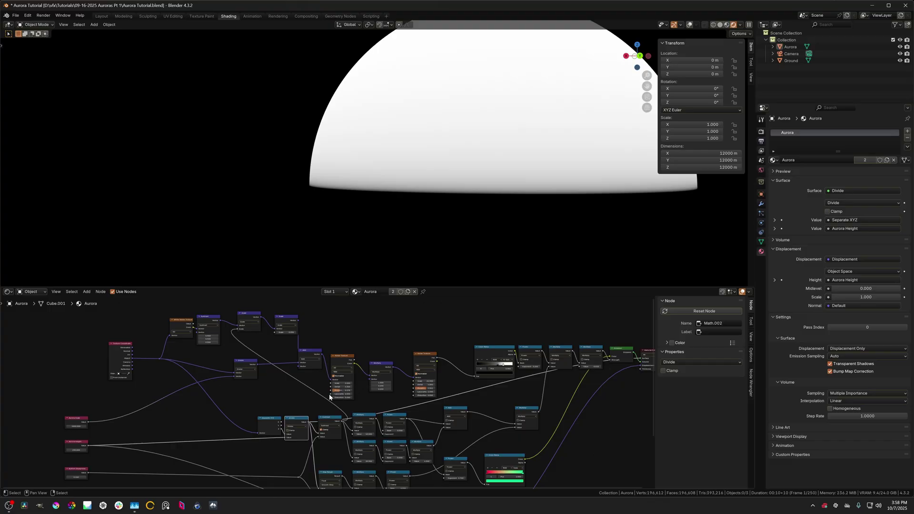
# Step: Preview the first Noise Texture on the sphere and inspect how its pattern wraps around the surface
pyautogui.scroll(5, 314, 402)
pyautogui.moveTo(262, 405); pyautogui.dragTo(351, 452, button='middle')
pyautogui.scroll(-4, 374, 434)
pyautogui.scroll(2, 374, 431)
pyautogui.keyDown('ctrl'); pyautogui.keyDown('shift'); pyautogui.click(367, 407); pyautogui.keyUp('shift'); pyautogui.keyUp('ctrl')
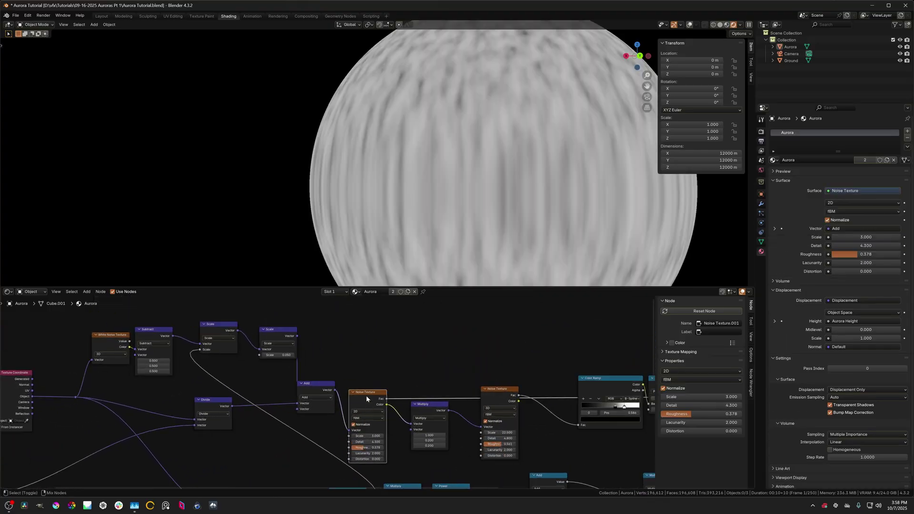
pyautogui.moveTo(353, 147)
pyautogui.mouseDown(button='middle')
pyautogui.moveTo(363, 126)
pyautogui.moveTo(368, 147)
pyautogui.mouseUp(button='middle')
pyautogui.scroll(-2, 363, 127)
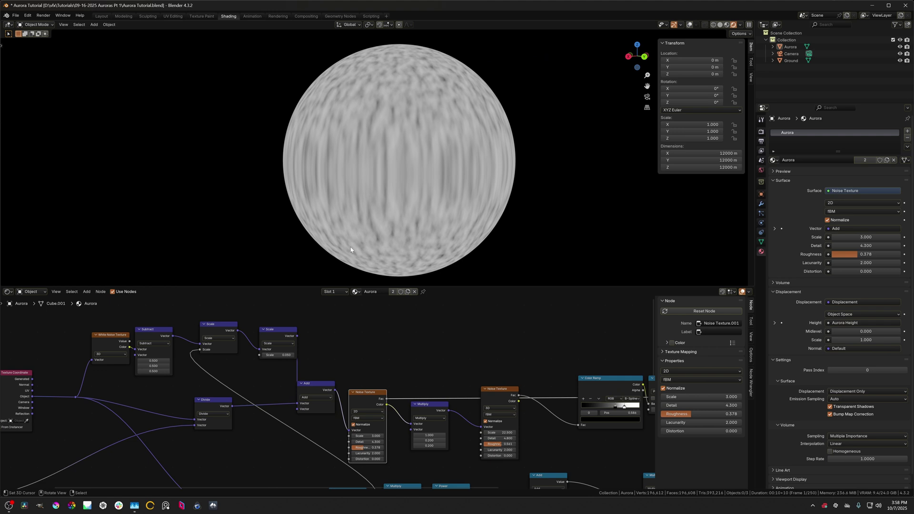
pyautogui.moveTo(380, 67); pyautogui.dragTo(375, 137, button='middle')
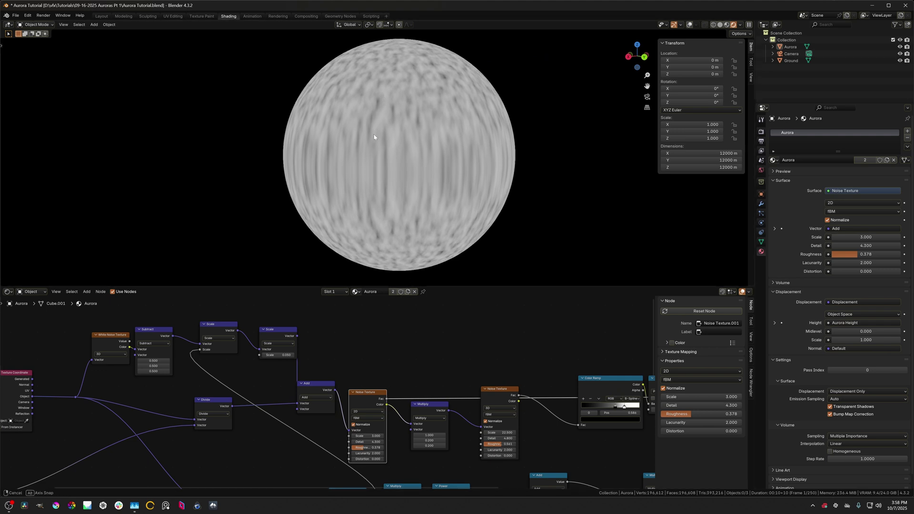
pyautogui.moveTo(359, 191); pyautogui.dragTo(380, 188, button='middle')
# Step: Cut the Noise Texture's preview link to the Material Output so the aurora volume renders without it
pyautogui.scroll(3, 380, 188)
pyautogui.scroll(-5, 384, 404)
pyautogui.moveTo(384, 396); pyautogui.dragTo(300, 376, button='middle')
pyautogui.scroll(4, 334, 381)
pyautogui.scroll(-5, 340, 383)
pyautogui.scroll(-3, 345, 381)
pyautogui.moveTo(431, 370); pyautogui.dragTo(297, 372, button='middle')
pyautogui.scroll(6, 297, 372)
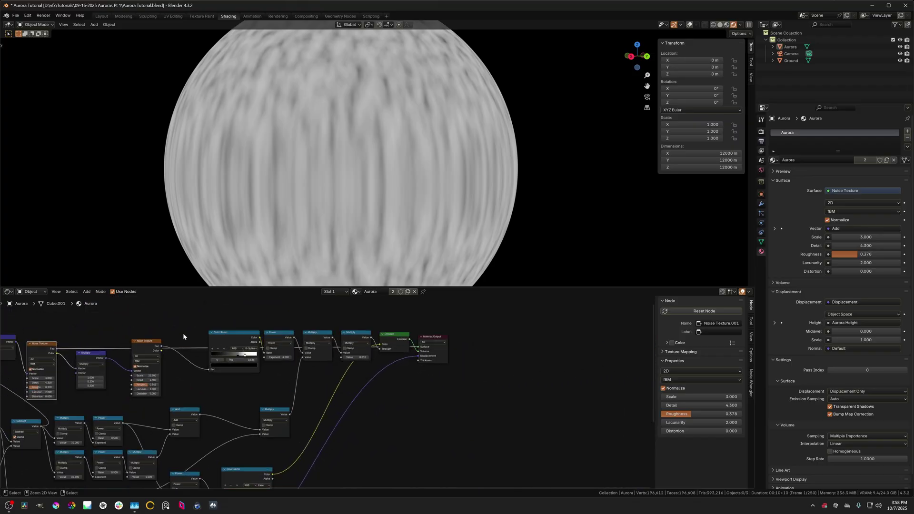
pyautogui.keyDown('ctrl'); pyautogui.moveTo(183, 334); pyautogui.dragTo(203, 359, button='right'); pyautogui.keyUp('ctrl')
pyautogui.keyDown('ctrl'); pyautogui.moveTo(276, 205); pyautogui.dragTo(369, 200, button='middle'); pyautogui.keyUp('ctrl')
pyautogui.scroll(3, 237, 172)
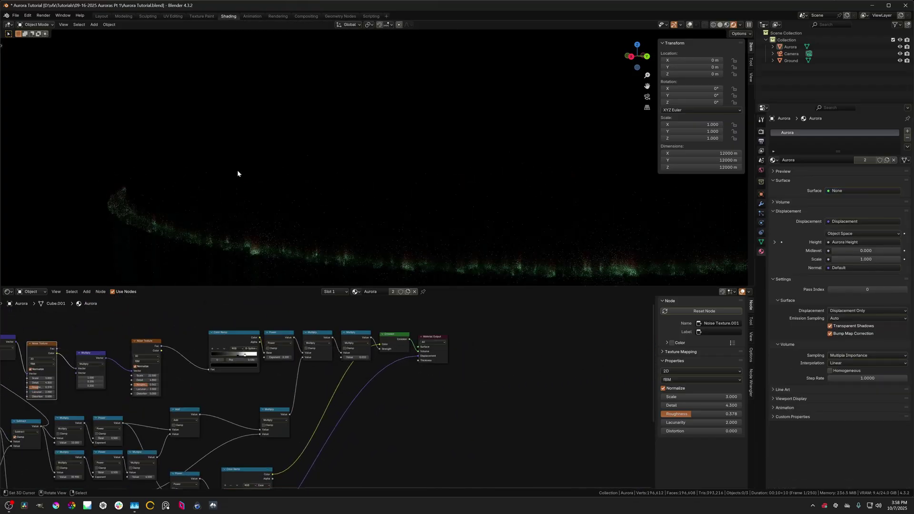
pyautogui.keyDown('shift'); pyautogui.moveTo(122, 243); pyautogui.dragTo(369, 162, button='middle'); pyautogui.keyUp('shift')
pyautogui.scroll(2, 224, 115)
pyautogui.scroll(-2, 234, 223)
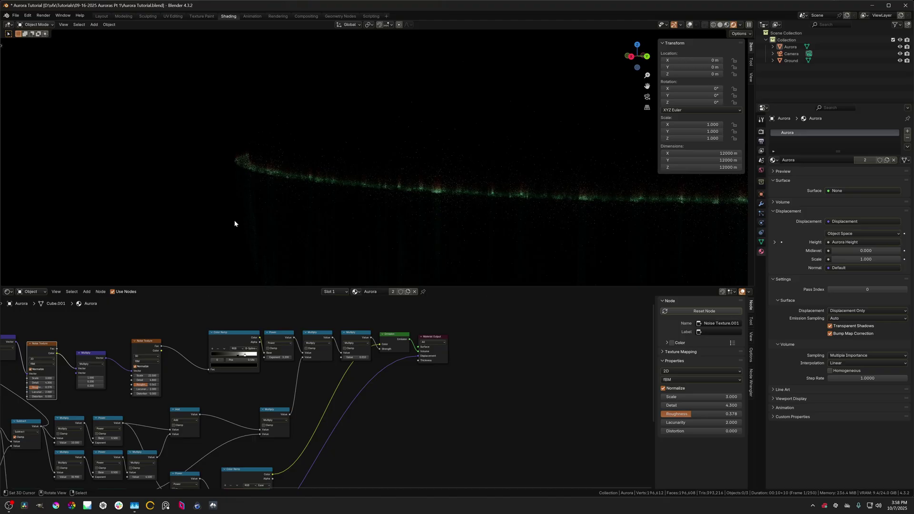
# Step: Review the Aurora node tree between the Texture Coordinate and Material Output, focusing on the object-coordinate, Divide and Noise Texture nodes
pyautogui.scroll(-2, 320, 362)
pyautogui.moveTo(190, 355); pyautogui.dragTo(404, 376, button='middle')
pyautogui.scroll(2, 347, 381)
pyautogui.scroll(-4, 419, 337)
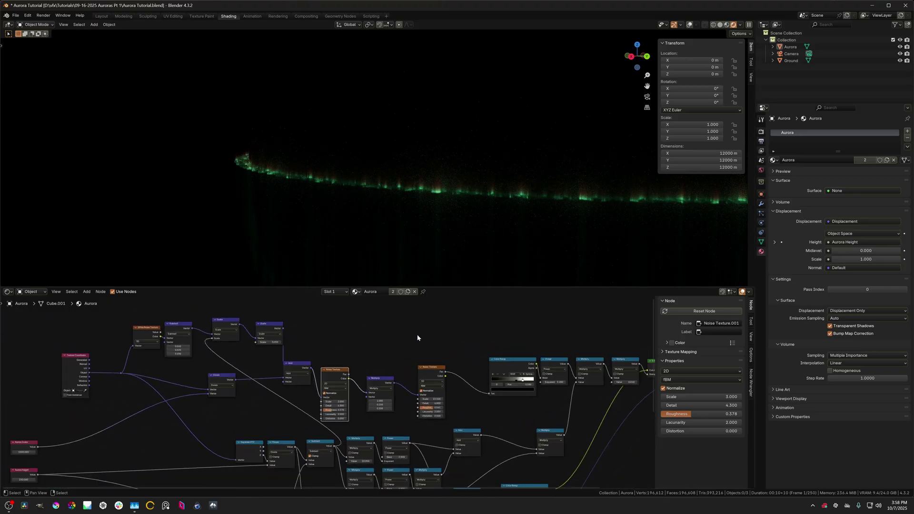
pyautogui.moveTo(484, 358); pyautogui.dragTo(365, 380, button='middle')
pyautogui.scroll(2, 472, 384)
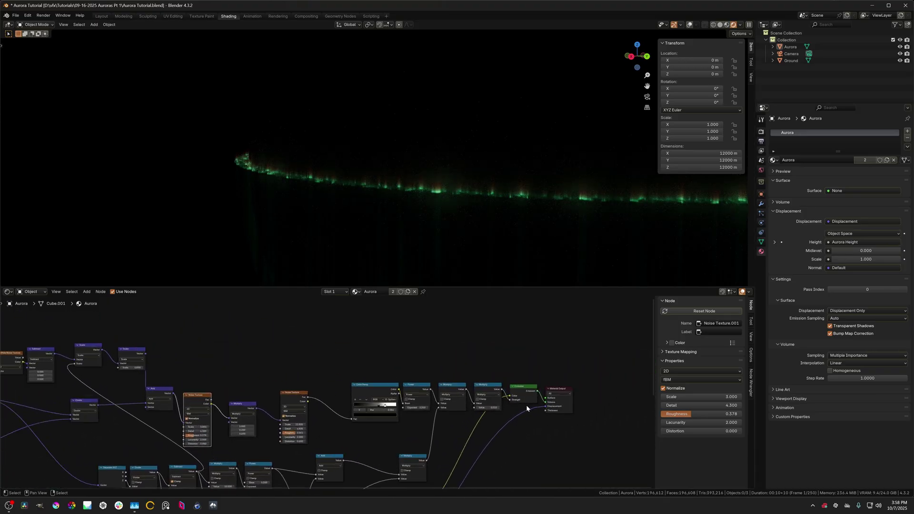
pyautogui.keyDown('ctrl'); pyautogui.hscroll(-4, 267, 353); pyautogui.keyUp('ctrl')
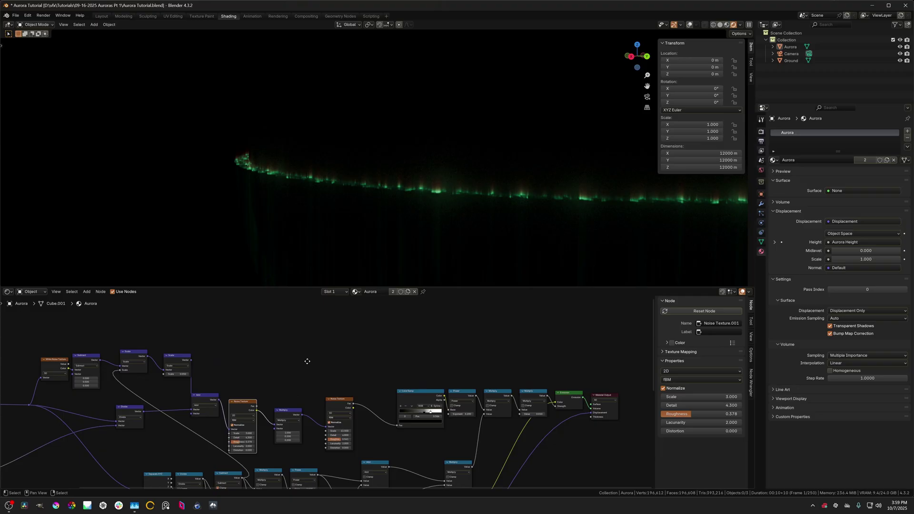
pyautogui.scroll(2, 319, 336)
pyautogui.scroll(-2, 319, 336)
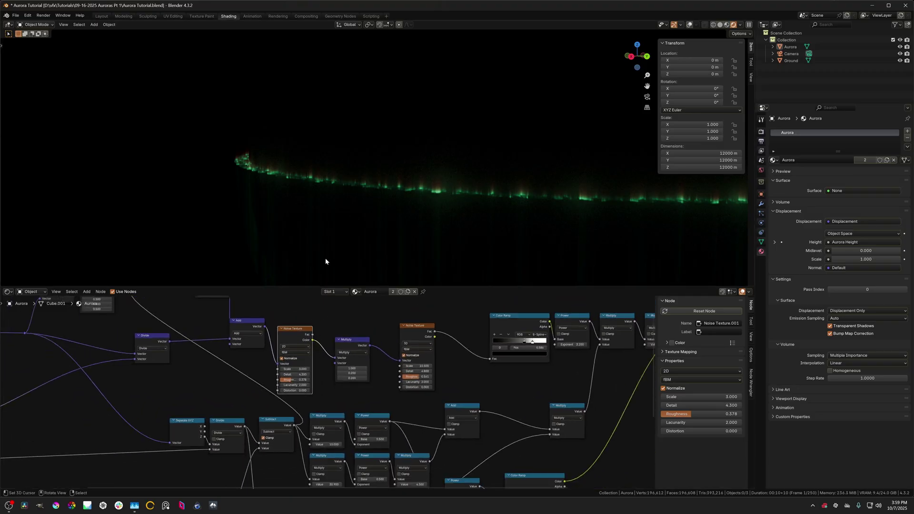
pyautogui.scroll(-2, 216, 337)
pyautogui.moveTo(226, 377); pyautogui.dragTo(357, 403, button='middle')
pyautogui.scroll(4, 331, 390)
pyautogui.keyDown('ctrl'); pyautogui.hscroll(-3, 331, 386); pyautogui.keyUp('ctrl')
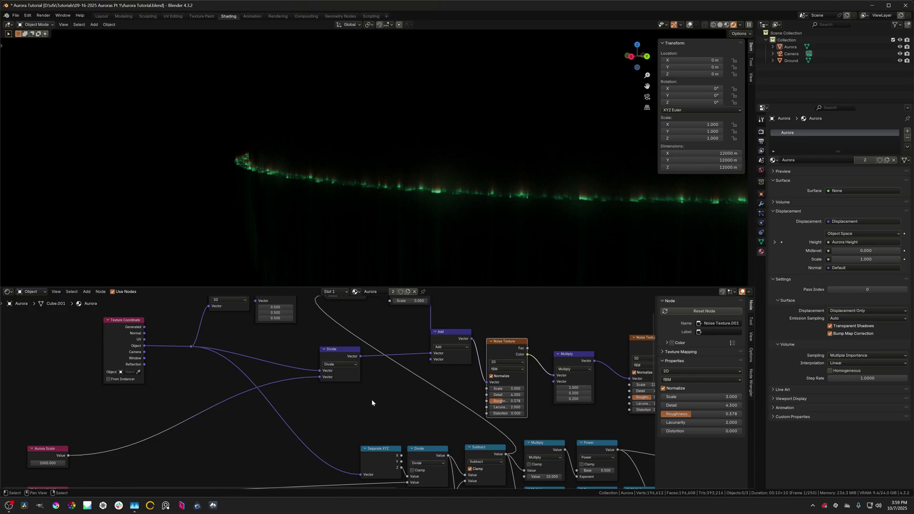
# Step: Move the vector Divide node back toward the Texture Coordinate node, freeing space before the Add node
pyautogui.scroll(-2, 372, 399)
pyautogui.scroll(2, 374, 391)
pyautogui.click(346, 356)
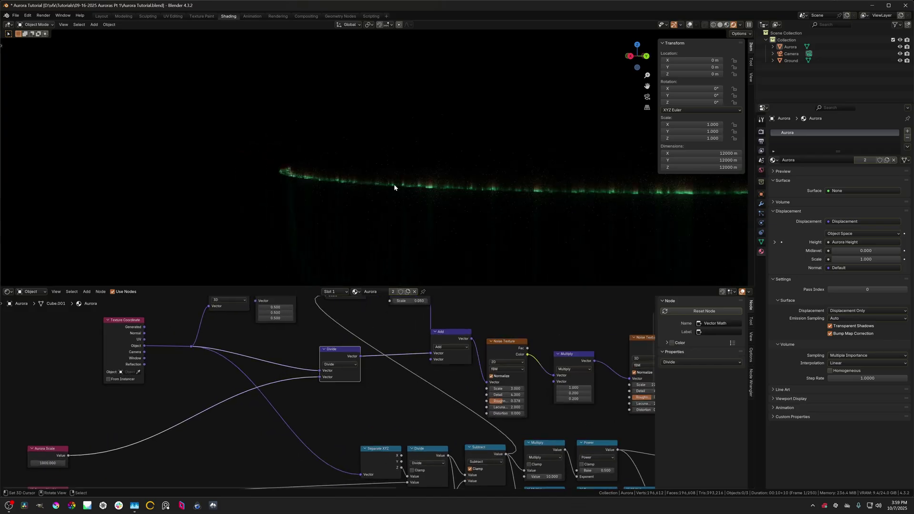
pyautogui.moveTo(427, 182); pyautogui.dragTo(431, 187, button='middle')
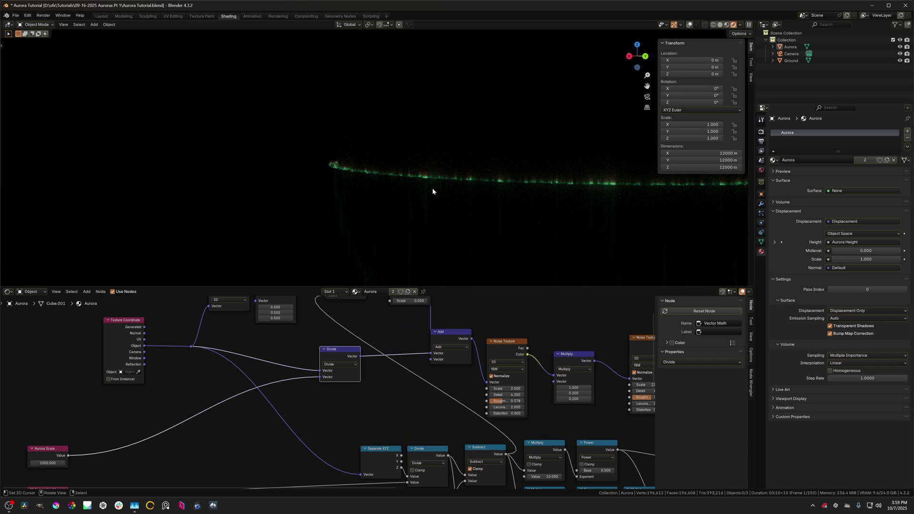
pyautogui.scroll(2, 340, 372)
pyautogui.moveTo(336, 345); pyautogui.dragTo(270, 337)
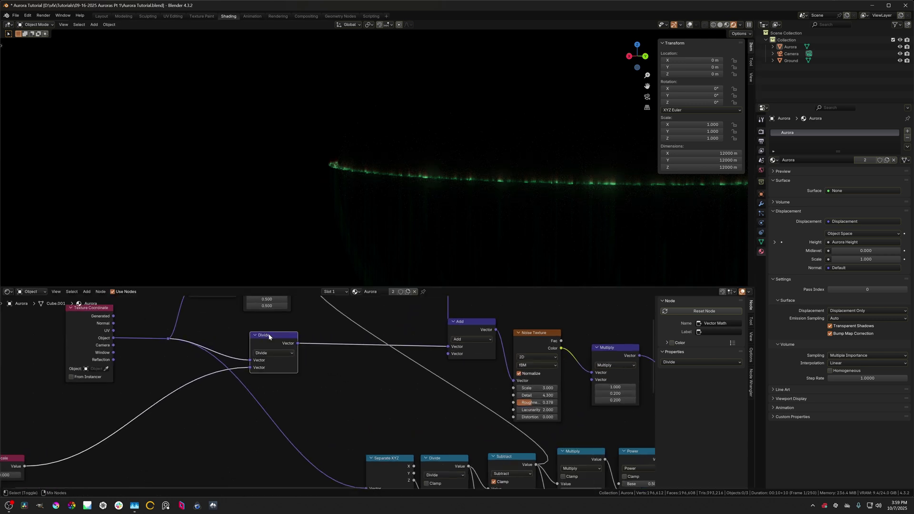
# Step: Duplicate the vector Divide node with its input links, set the copy to Length, and place it beneath the original
pyautogui.hotkey('ctrl', 'shift', 'd')
pyautogui.click(335, 390)
pyautogui.click(333, 393)
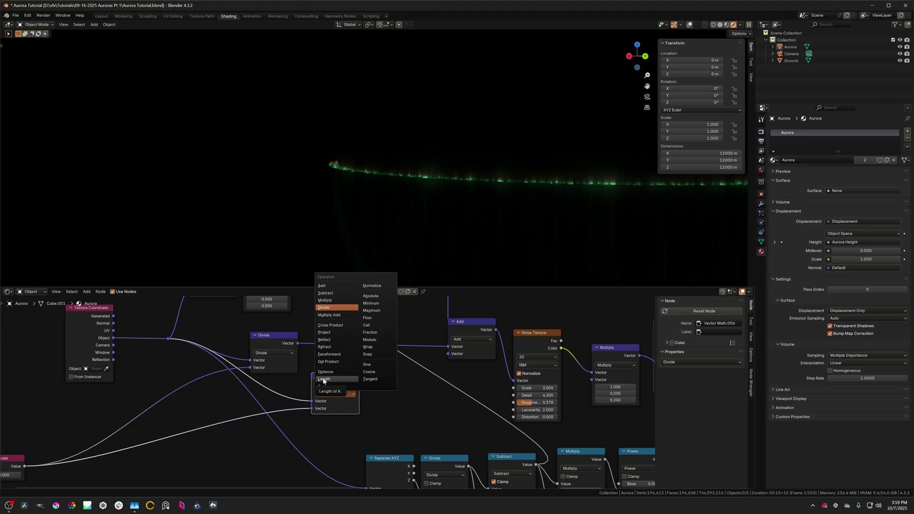
pyautogui.click(324, 379)
pyautogui.moveTo(328, 385); pyautogui.dragTo(343, 399)
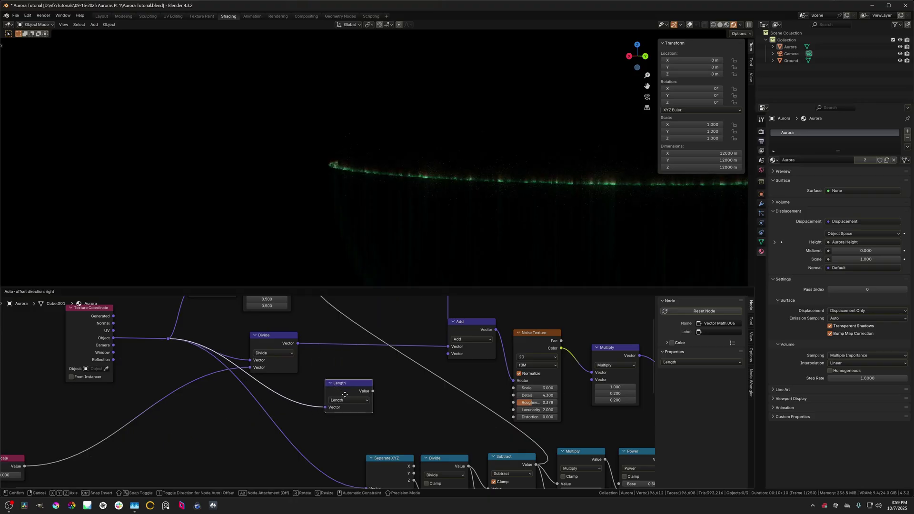
# Step: Try feeding the vector Divide node's output into the Length node
pyautogui.click(296, 361)
pyautogui.scroll(-1, 304, 360)
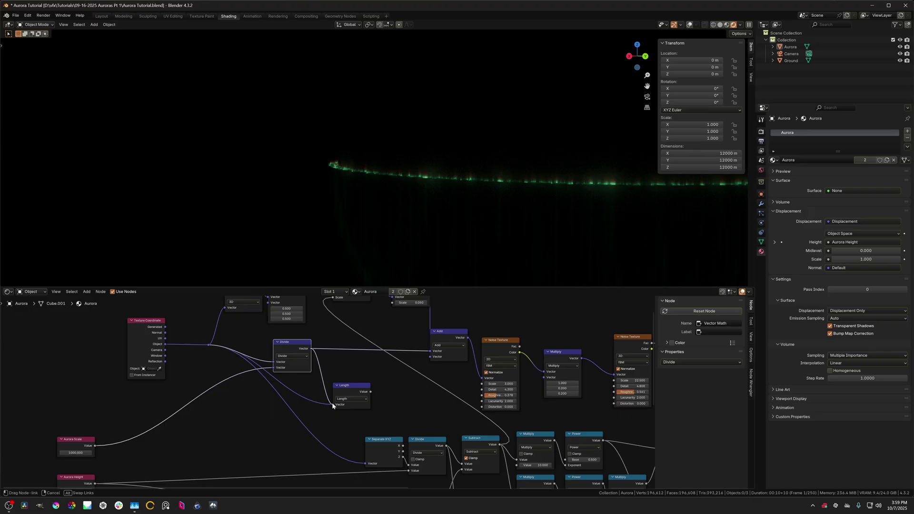
pyautogui.moveTo(346, 392); pyautogui.dragTo(339, 377)
pyautogui.scroll(-3, 338, 380)
pyautogui.moveTo(338, 380); pyautogui.dragTo(352, 364, button='middle')
pyautogui.scroll(4, 333, 367)
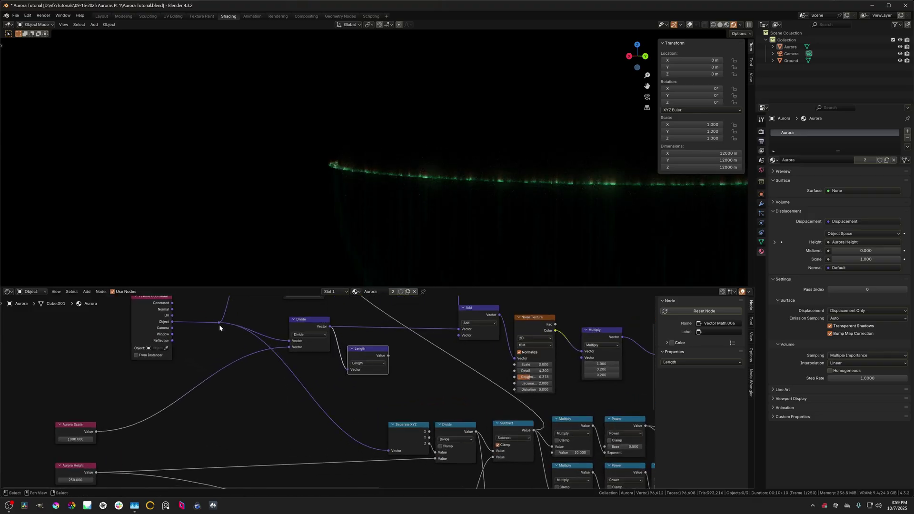
# Step: Feed the object coordinates into the Length node and link its value to the first input of the height Divide node
pyautogui.moveTo(357, 357); pyautogui.dragTo(286, 392)
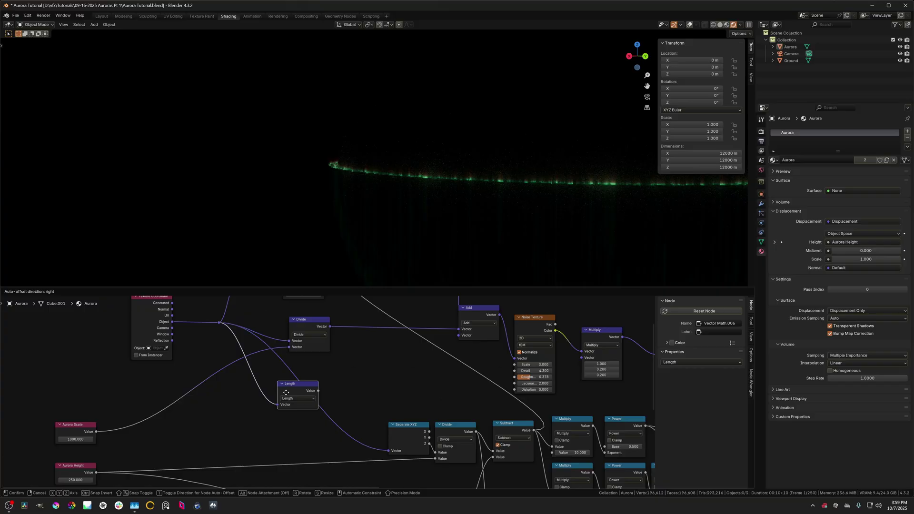
pyautogui.scroll(-5, 332, 385)
pyautogui.moveTo(336, 384); pyautogui.dragTo(296, 402, button='middle')
pyautogui.scroll(3, 294, 403)
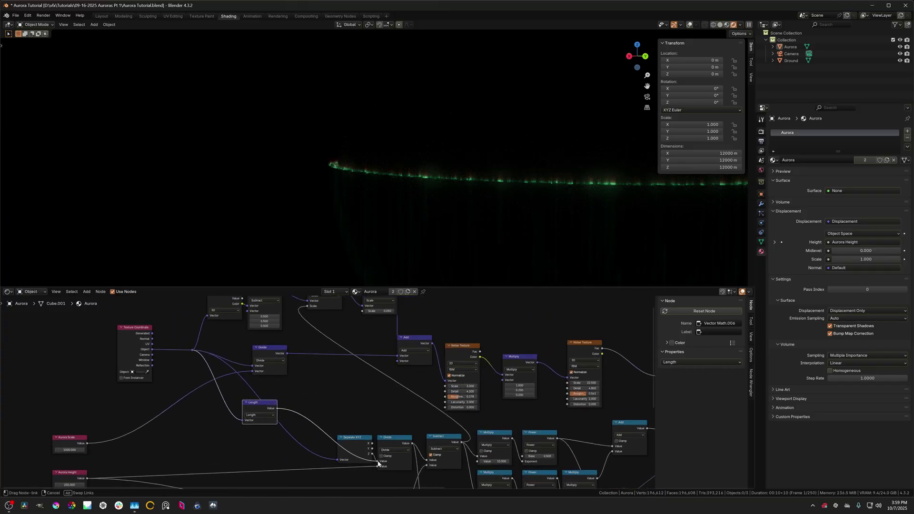
pyautogui.moveTo(378, 462); pyautogui.dragTo(378, 461)
# Step: Delete the Separate XYZ node that previously supplied the height coordinate
pyautogui.click(364, 450)
pyautogui.press('x')
pyautogui.moveTo(365, 443); pyautogui.dragTo(337, 368, button='middle')
pyautogui.scroll(4, 346, 367)
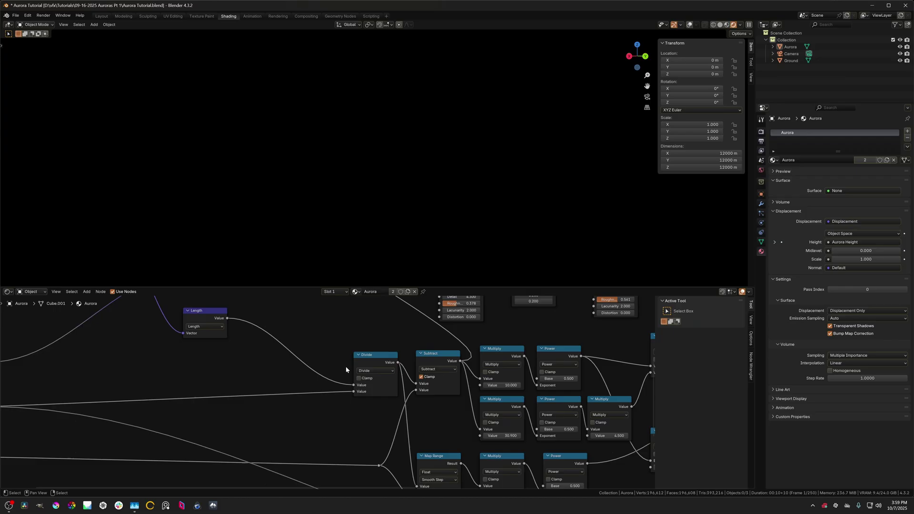
# Step: Review the node chain from the object coordinates through Length into the height Divide and Subtract nodes
pyautogui.click(369, 354)
pyautogui.scroll(-5, 334, 367)
pyautogui.moveTo(242, 330); pyautogui.dragTo(266, 380, button='middle')
pyautogui.scroll(3, 281, 388)
pyautogui.click(321, 388)
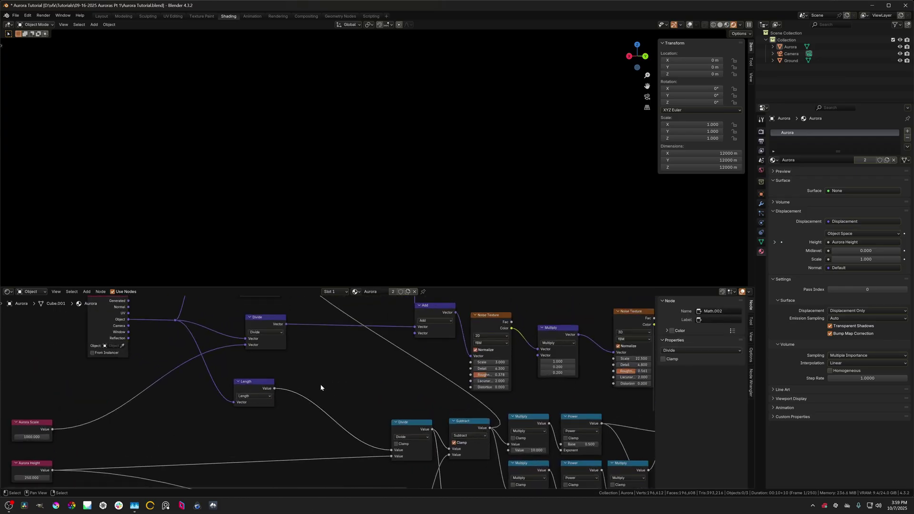
pyautogui.click(261, 378)
pyautogui.scroll(-2, 330, 365)
pyautogui.moveTo(330, 365); pyautogui.dragTo(294, 439, button='middle')
pyautogui.scroll(4, 304, 407)
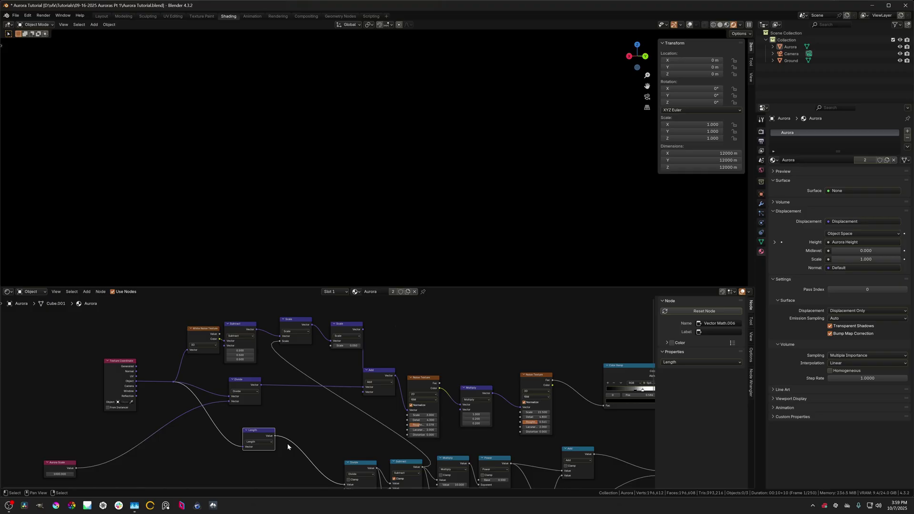
pyautogui.scroll(-4, 276, 440)
pyautogui.moveTo(318, 452)
pyautogui.mouseDown(button='middle')
pyautogui.moveTo(310, 434)
pyautogui.moveTo(275, 419)
pyautogui.moveTo(320, 440)
pyautogui.mouseUp(button='middle')
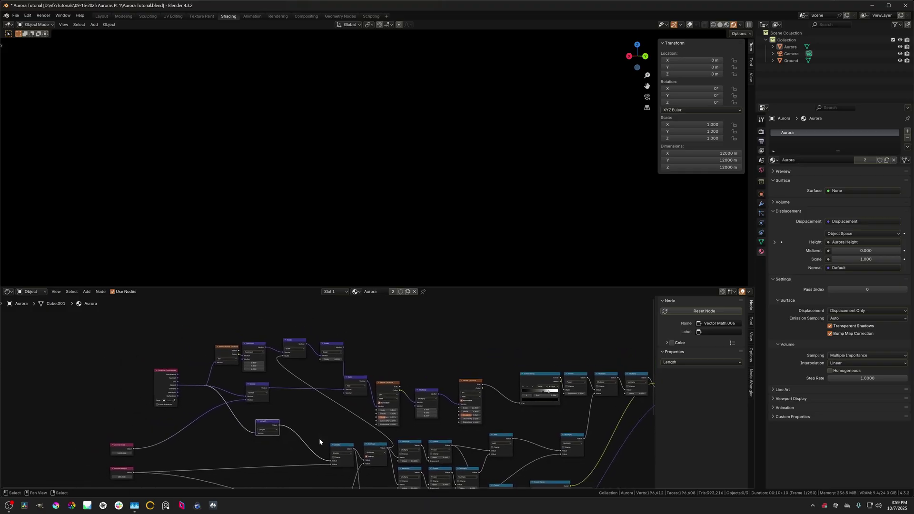
# Step: Duplicate the Aurora Scale value node beneath the original, label the copy Planet Radius, and set it to 6000
pyautogui.scroll(5, 309, 427)
pyautogui.moveTo(229, 479); pyautogui.dragTo(317, 406, button='middle')
pyautogui.moveTo(244, 447); pyautogui.dragTo(353, 447, button='middle')
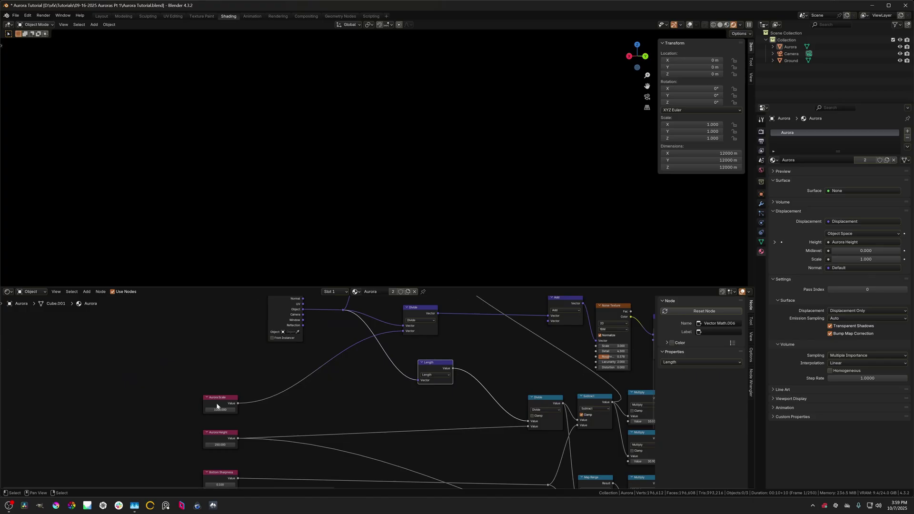
pyautogui.moveTo(218, 406); pyautogui.dragTo(217, 366)
pyautogui.hotkey('shift', 'd')
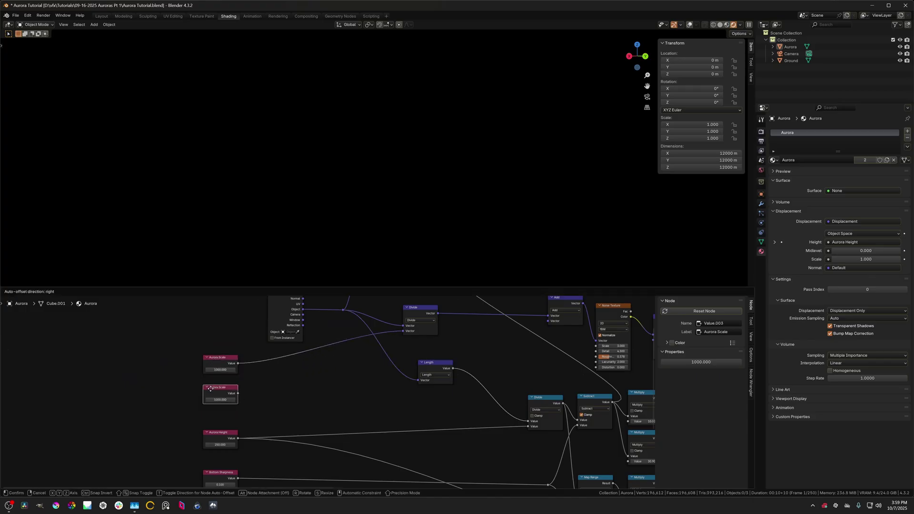
pyautogui.click(212, 395)
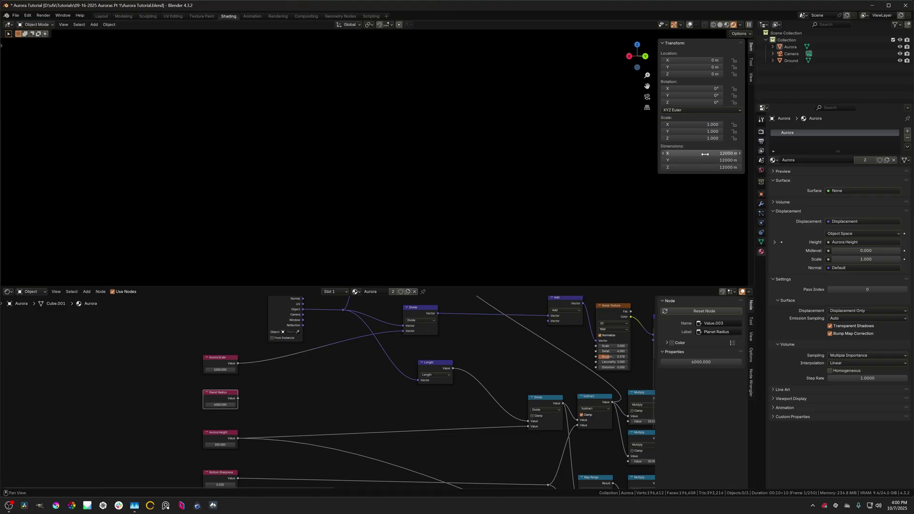
# Step: Shift the Length node away from the height Divide node and place a copy of the clamped Subtract node beneath it
pyautogui.scroll(1, 224, 399)
pyautogui.scroll(1, 224, 399)
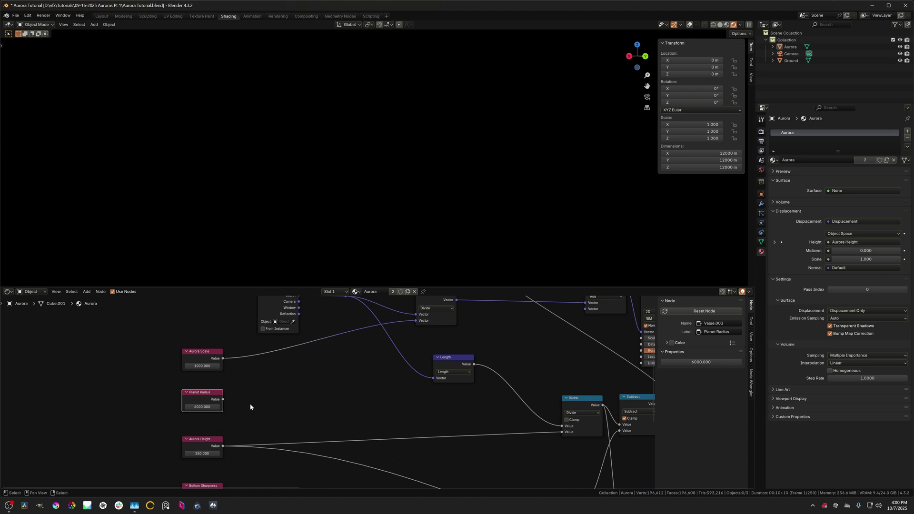
pyautogui.scroll(-3, 246, 401)
pyautogui.scroll(2, 322, 409)
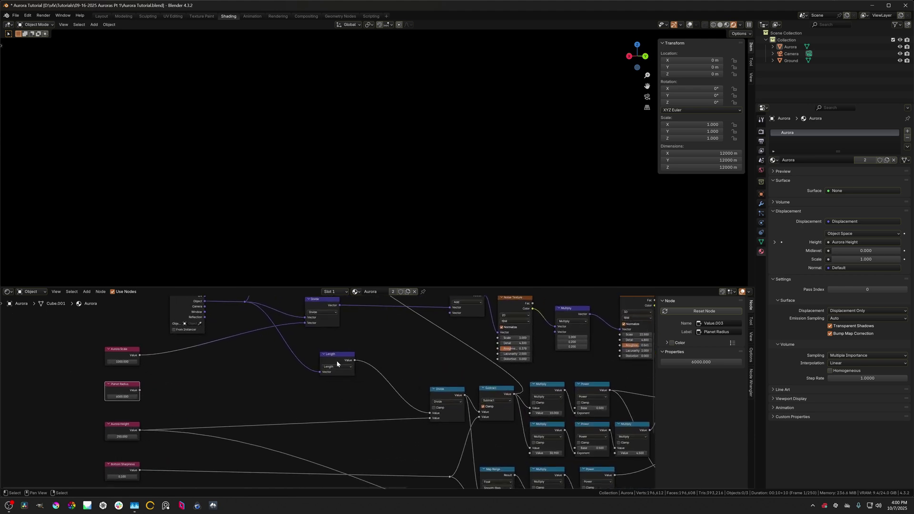
pyautogui.moveTo(337, 361); pyautogui.dragTo(297, 361)
pyautogui.click(489, 390)
pyautogui.hotkey('shift', 'd')
pyautogui.click(314, 381)
# Step: Insert the copied Subtract node, with Clamp disabled, between Length and Divide, feeding Planet Radius into its second value
pyautogui.click(315, 392)
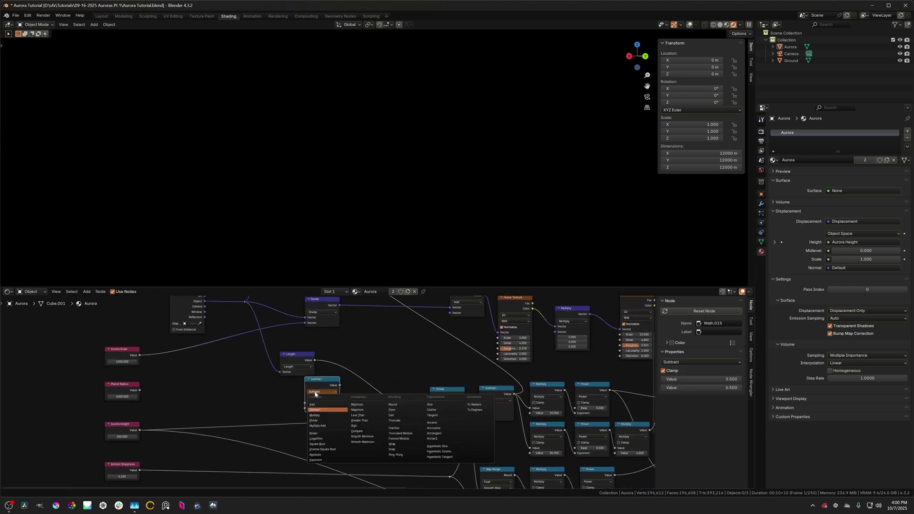
pyautogui.click(282, 387)
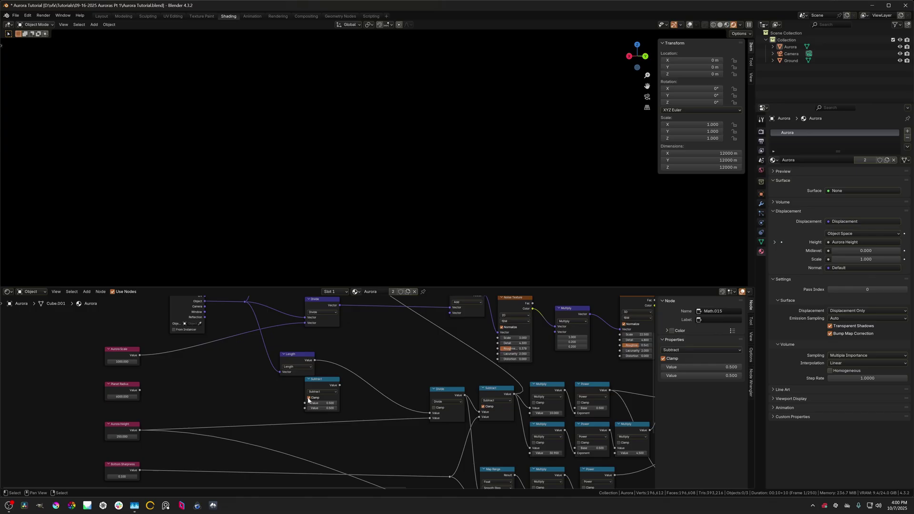
pyautogui.moveTo(315, 398); pyautogui.dragTo(355, 379)
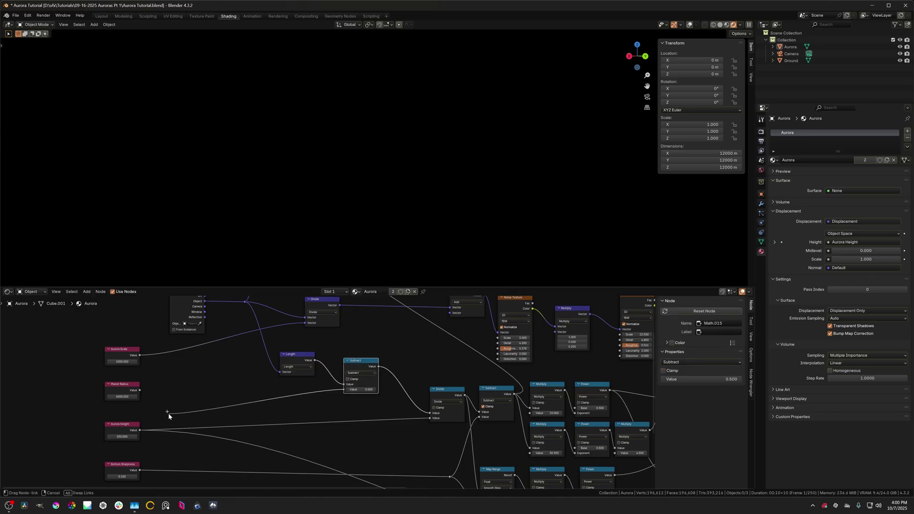
pyautogui.moveTo(167, 413); pyautogui.dragTo(137, 394)
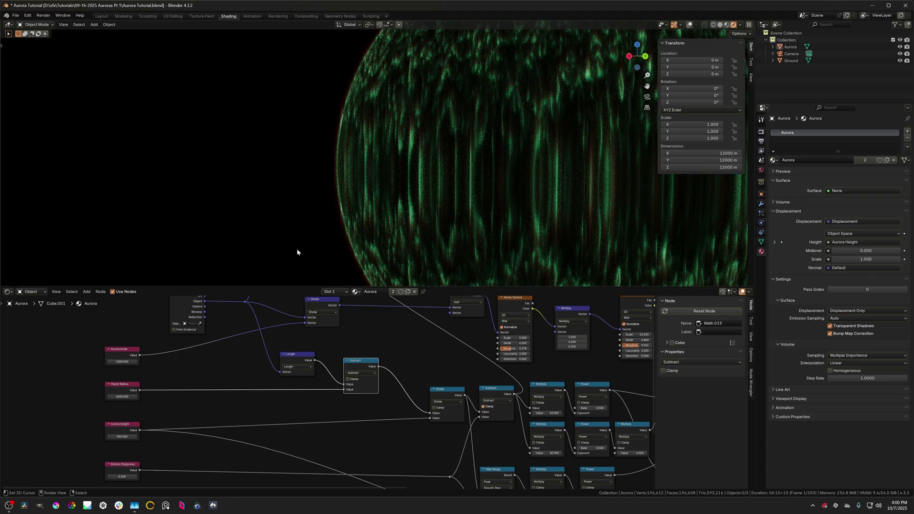
# Step: Inspect the aurora's height and direction along the sphere's edge from several angles and distances
pyautogui.scroll(1, 397, 208)
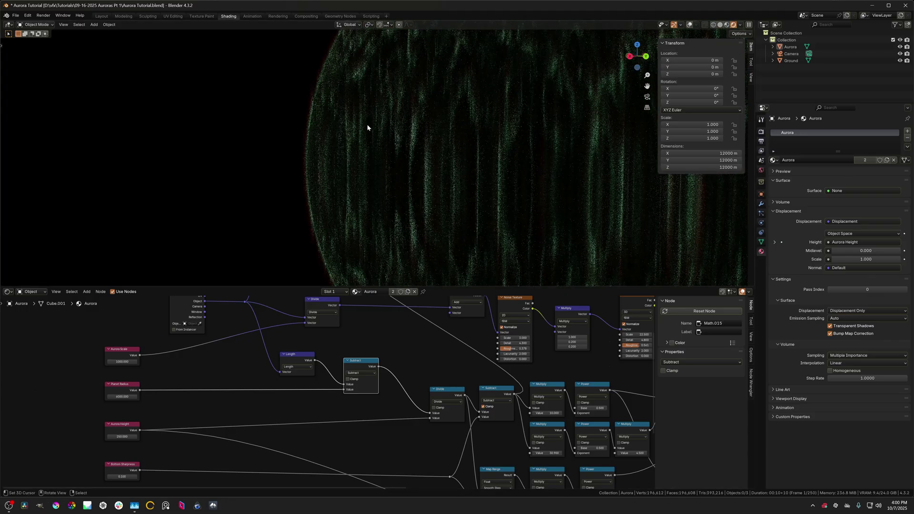
pyautogui.scroll(-3, 381, 115)
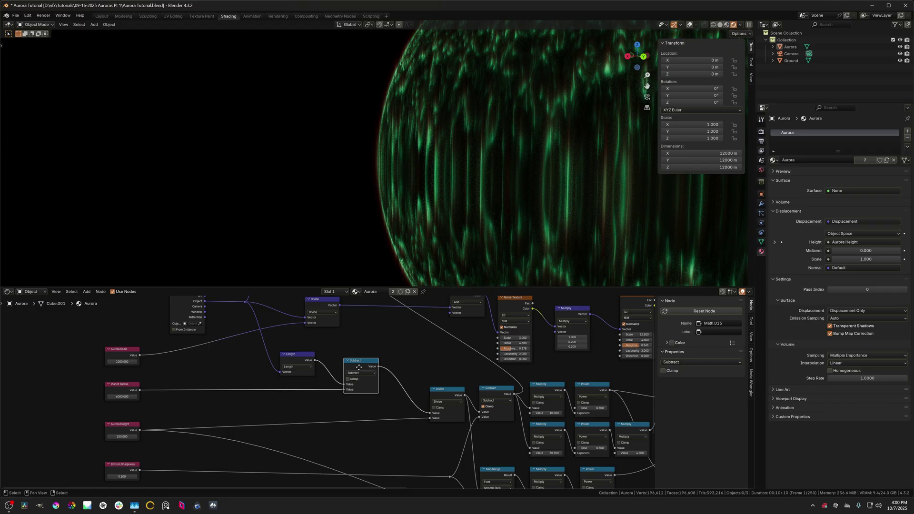
pyautogui.moveTo(359, 367); pyautogui.dragTo(355, 366)
pyautogui.scroll(2, 387, 148)
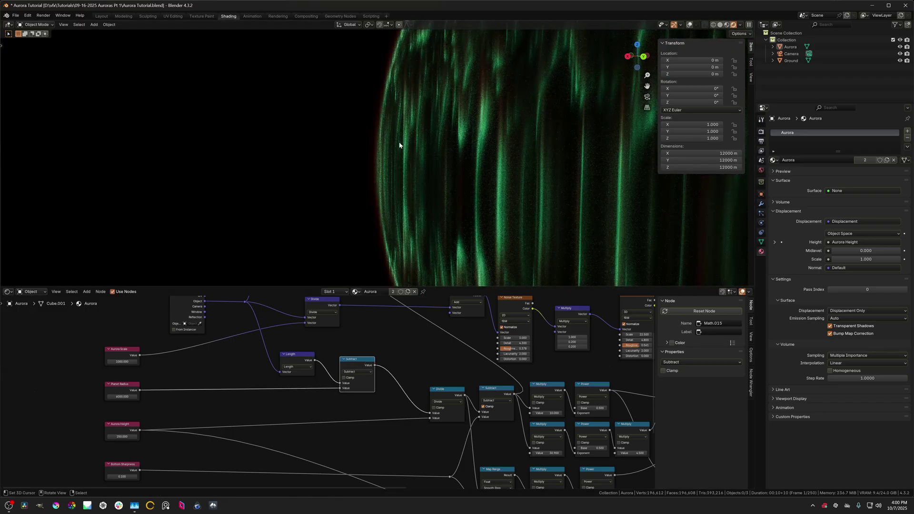
pyautogui.moveTo(400, 143)
pyautogui.keyDown('shift'); pyautogui.mouseDown(button='middle')
pyautogui.moveTo(410, 191)
pyautogui.moveTo(353, 198)
pyautogui.moveTo(341, 176)
pyautogui.moveTo(320, 171)
pyautogui.moveTo(333, 173)
pyautogui.moveTo(431, 40)
pyautogui.moveTo(398, 196)
pyautogui.mouseUp(button='middle'); pyautogui.keyUp('shift')
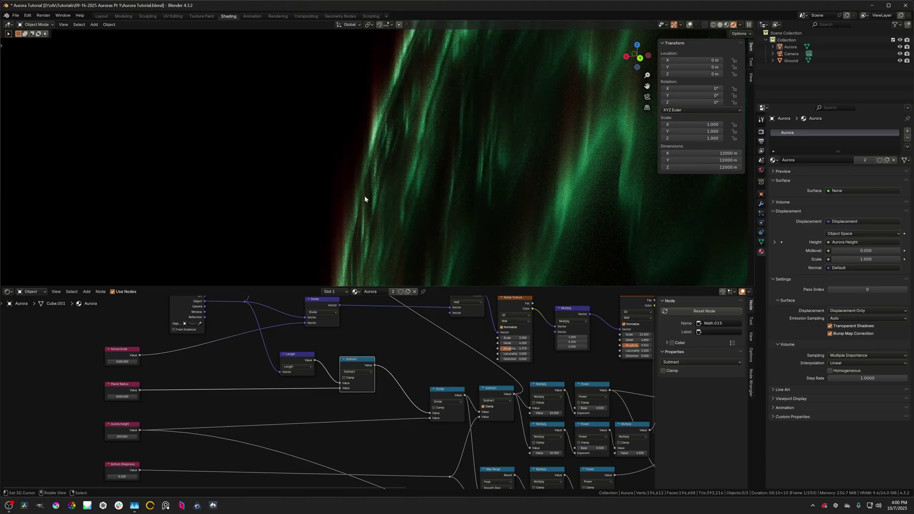
pyautogui.moveTo(384, 194)
pyautogui.mouseDown(button='middle')
pyautogui.moveTo(400, 192)
pyautogui.moveTo(404, 135)
pyautogui.mouseUp(button='middle')
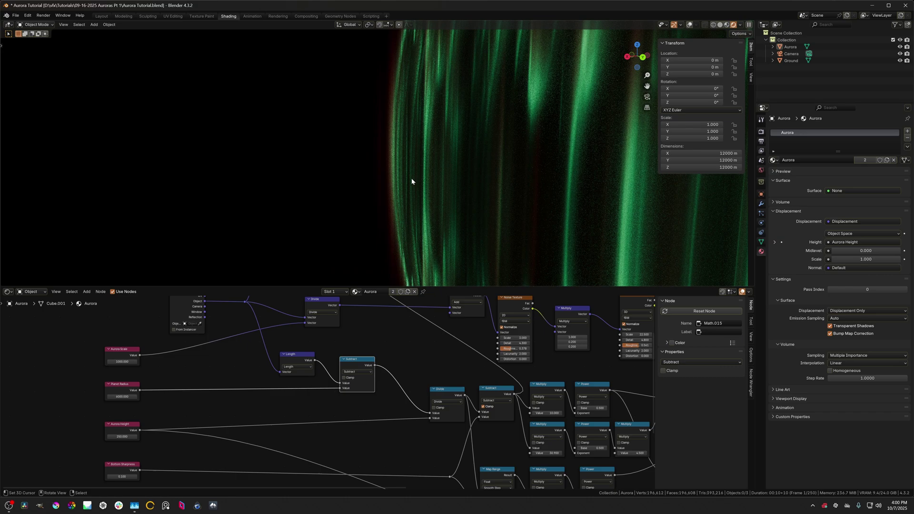
pyautogui.moveTo(369, 168); pyautogui.dragTo(416, 164, button='middle')
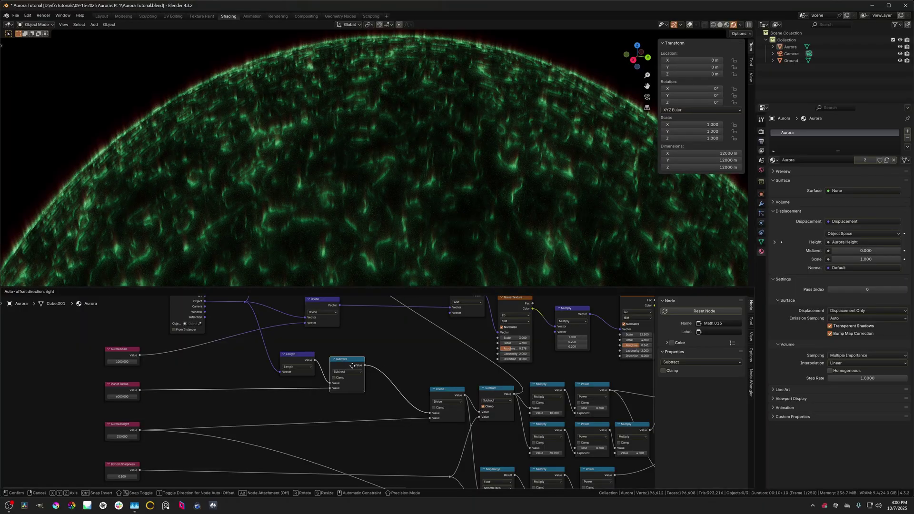
# Step: Try adjusting the Planet Radius value and cancel the edits
pyautogui.scroll(3, 222, 390)
pyautogui.scroll(1, 221, 391)
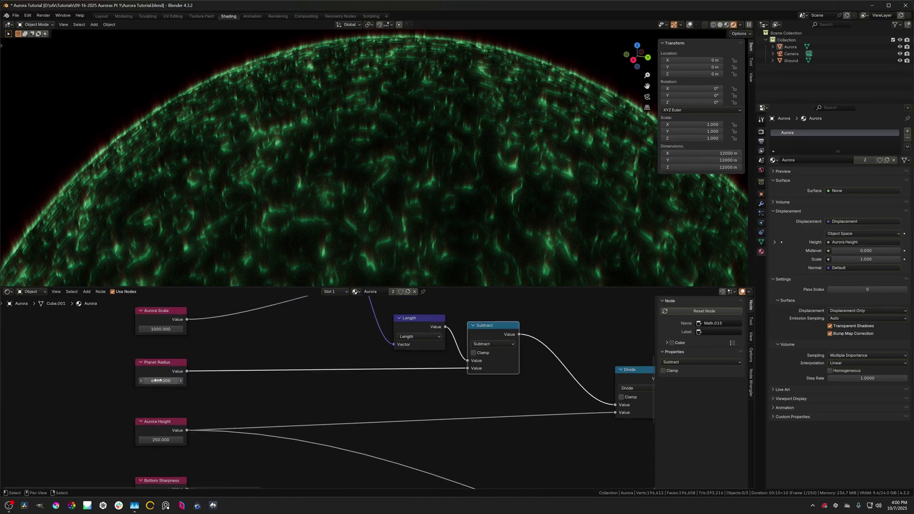
pyautogui.moveTo(165, 381); pyautogui.dragTo(191, 381)
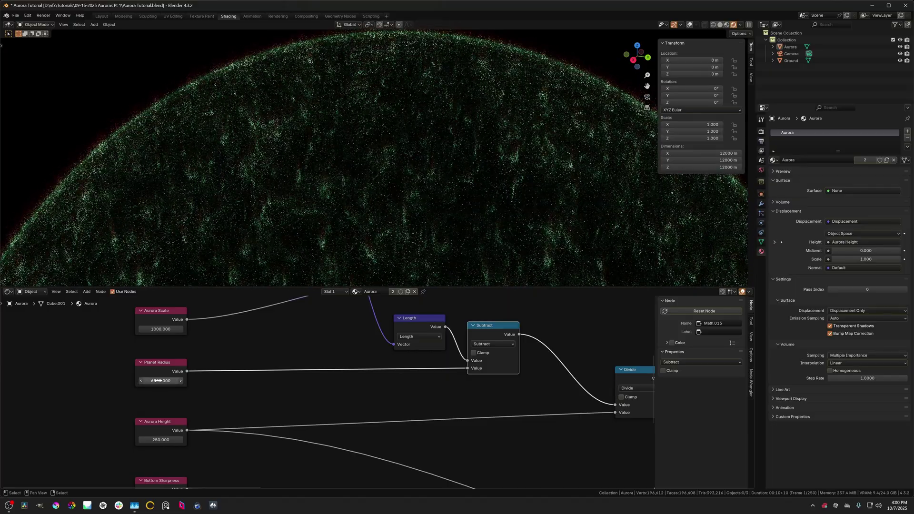
pyautogui.press('Escape')
pyautogui.moveTo(202, 363); pyautogui.dragTo(300, 373, button='middle')
pyautogui.scroll(3, 290, 379)
pyautogui.moveTo(238, 386)
pyautogui.mouseDown()
pyautogui.moveTo(270, 385)
pyautogui.moveTo(228, 385)
pyautogui.moveTo(235, 384)
pyautogui.mouseUp()
pyautogui.press('Escape')
pyautogui.scroll(-4, 259, 380)
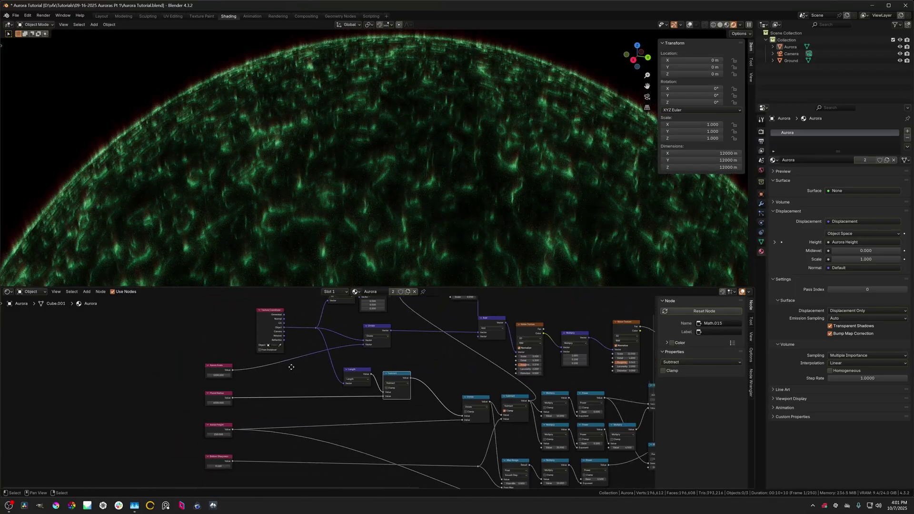
# Step: Compare the Planet Radius value feeding the Subtract node with the Aurora object's dimensions
pyautogui.moveTo(291, 367); pyautogui.dragTo(216, 377, button='middle')
pyautogui.scroll(3, 376, 366)
pyautogui.moveTo(404, 367); pyautogui.dragTo(449, 372, button='middle')
pyautogui.scroll(2, 333, 395)
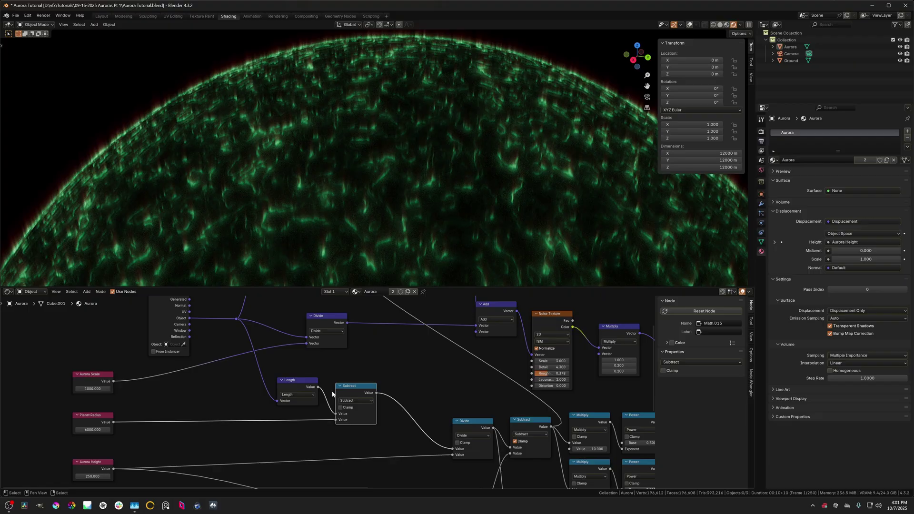
pyautogui.moveTo(349, 391); pyautogui.dragTo(350, 391)
pyautogui.moveTo(127, 431); pyautogui.dragTo(313, 402, button='middle')
pyautogui.scroll(3, 314, 403)
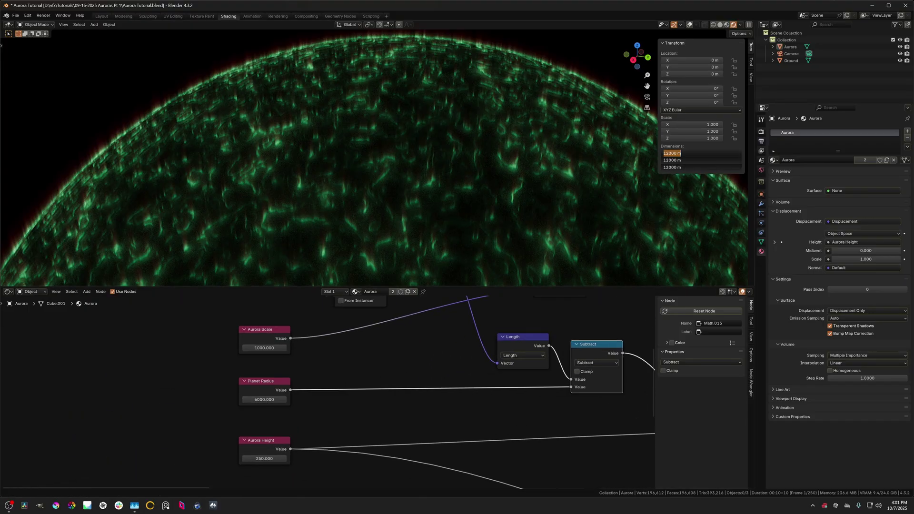
# Step: Examine the aurora pattern across the sphere alongside the Divide, Add and Noise Texture nodes
pyautogui.moveTo(586, 132); pyautogui.dragTo(441, 148, button='middle')
pyautogui.scroll(2, 479, 210)
pyautogui.scroll(-6, 463, 353)
pyautogui.moveTo(463, 353); pyautogui.dragTo(301, 407, button='middle')
pyautogui.scroll(4, 421, 390)
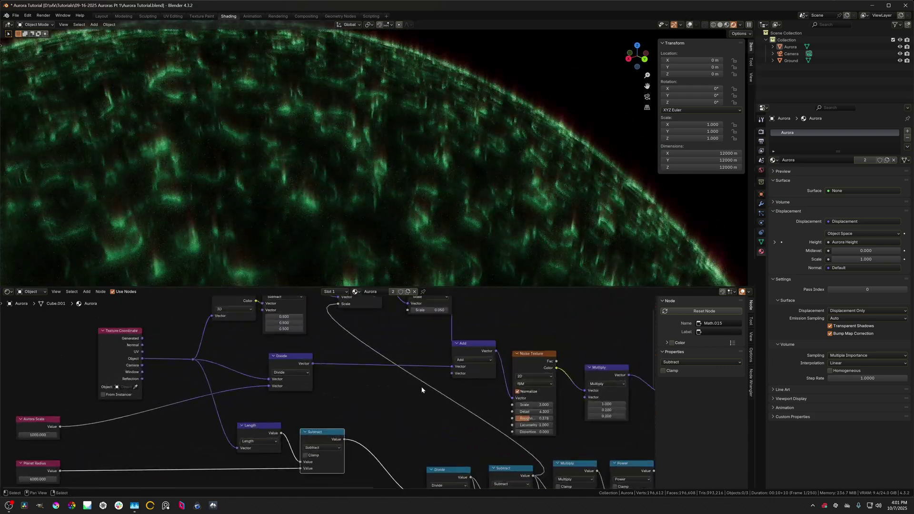
pyautogui.scroll(-3, 516, 151)
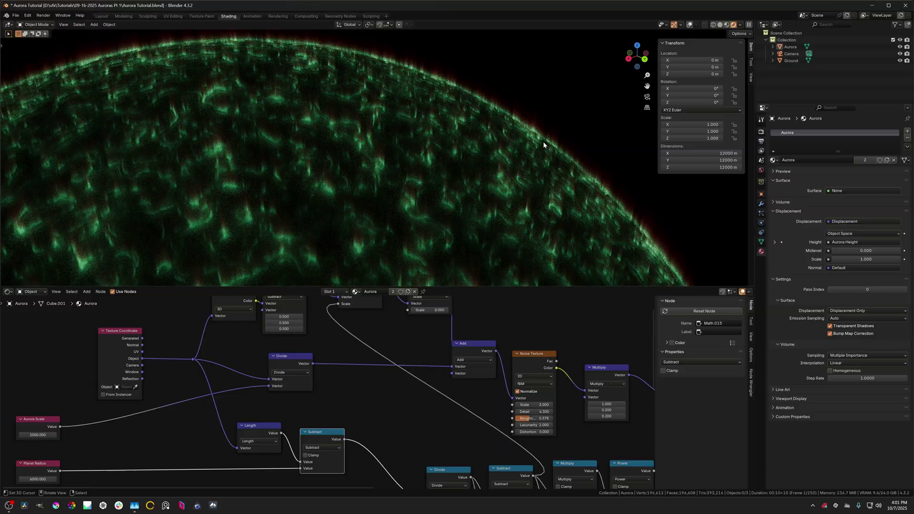
# Step: Preview the first Noise Texture's Fac output directly on the sphere and examine how its pattern stretches
pyautogui.scroll(-1, 567, 188)
pyautogui.scroll(-1, 484, 418)
pyautogui.moveTo(485, 419); pyautogui.dragTo(362, 425, button='middle')
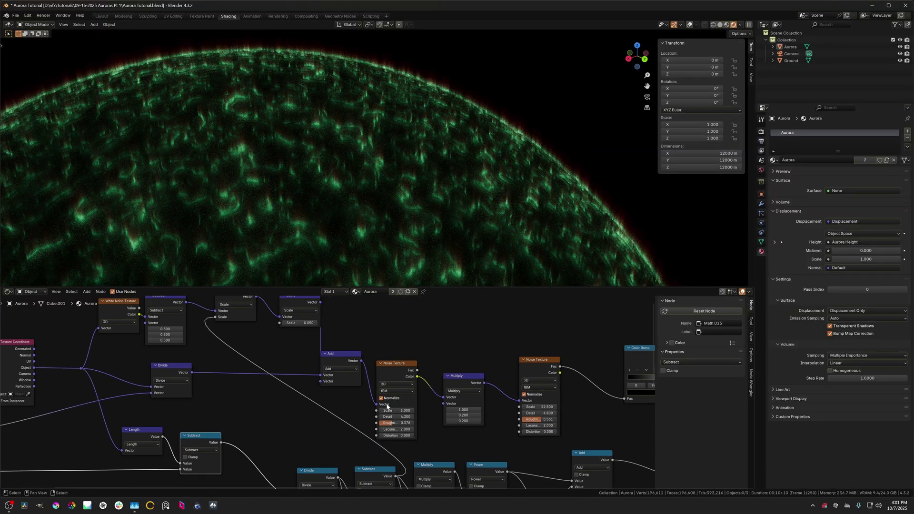
pyautogui.scroll(3, 419, 383)
pyautogui.keyDown('ctrl'); pyautogui.keyDown('shift'); pyautogui.click(437, 365); pyautogui.keyUp('shift'); pyautogui.keyUp('ctrl')
pyautogui.scroll(-5, 387, 210)
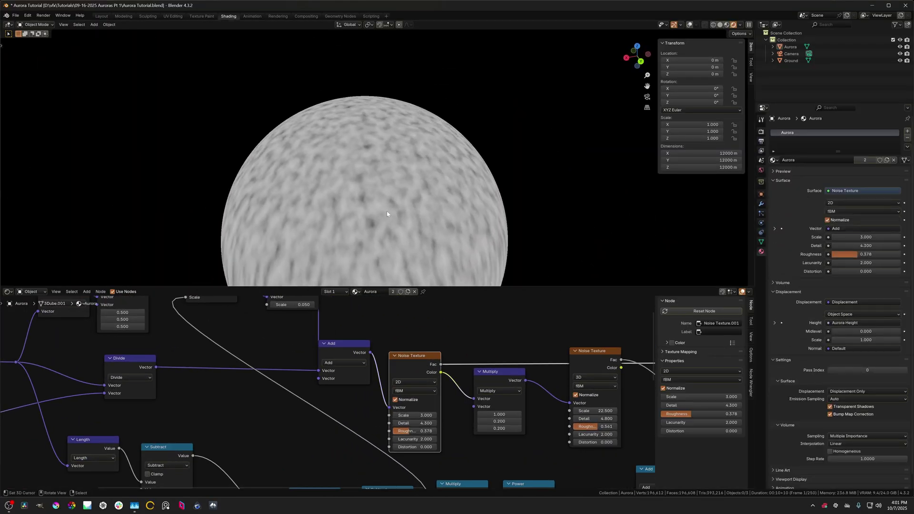
pyautogui.moveTo(376, 188); pyautogui.dragTo(374, 229, button='middle')
pyautogui.scroll(3, 452, 324)
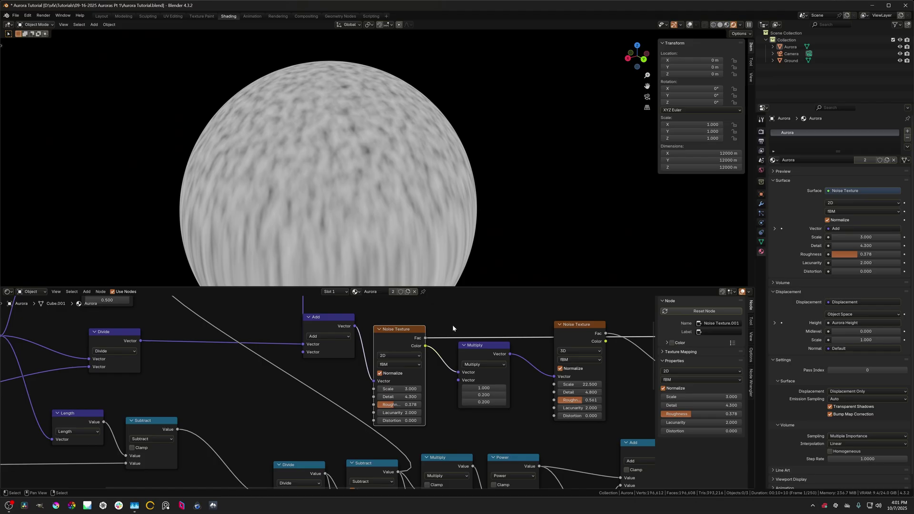
# Step: Set the previewed Noise Texture to 3D and check the pattern around the sphere
pyautogui.click(428, 339)
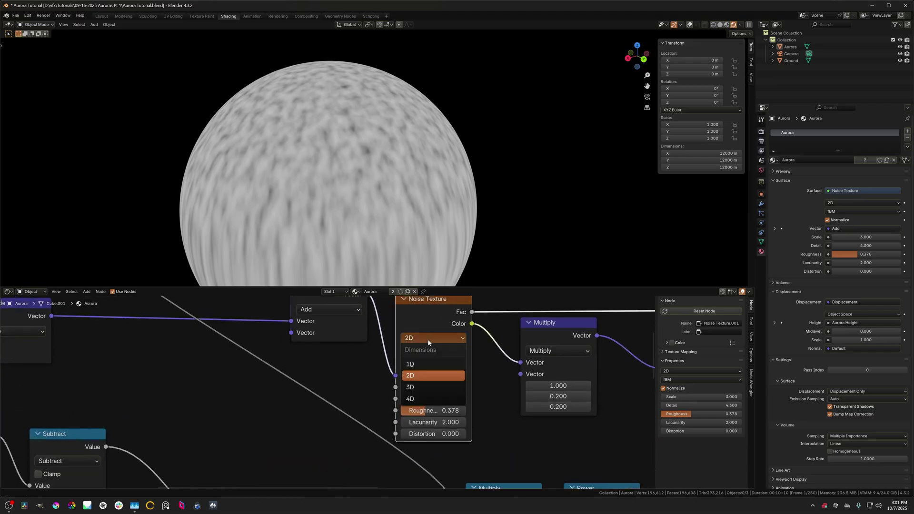
pyautogui.click(424, 387)
pyautogui.scroll(-5, 425, 388)
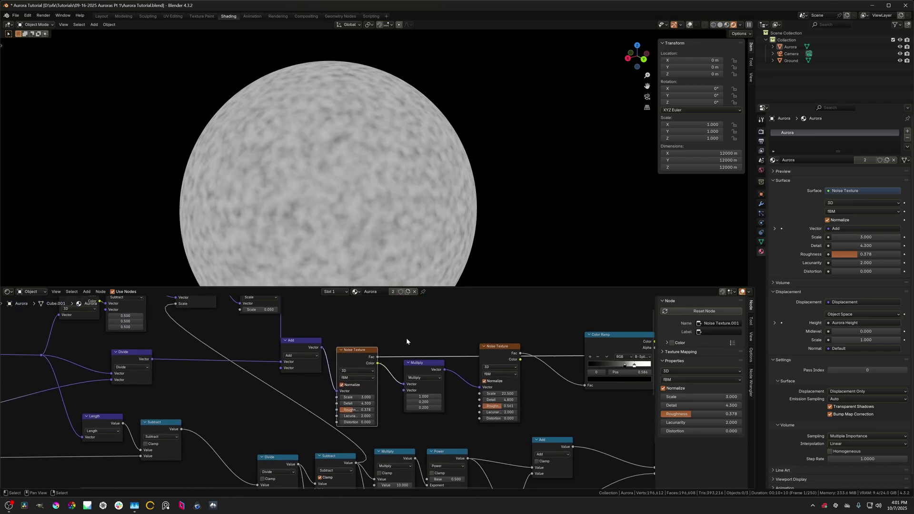
pyautogui.scroll(-2, 351, 205)
pyautogui.moveTo(351, 205); pyautogui.dragTo(393, 205, button='middle')
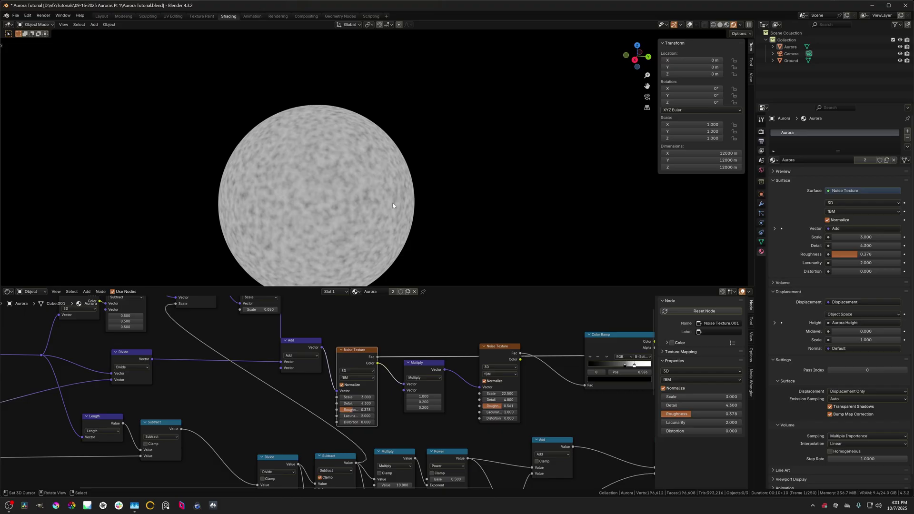
pyautogui.scroll(-2, 393, 206)
# Step: Cut the preview link into the Material Output's surface and inspect the aurora near the sphere's edge
pyautogui.scroll(-6, 424, 402)
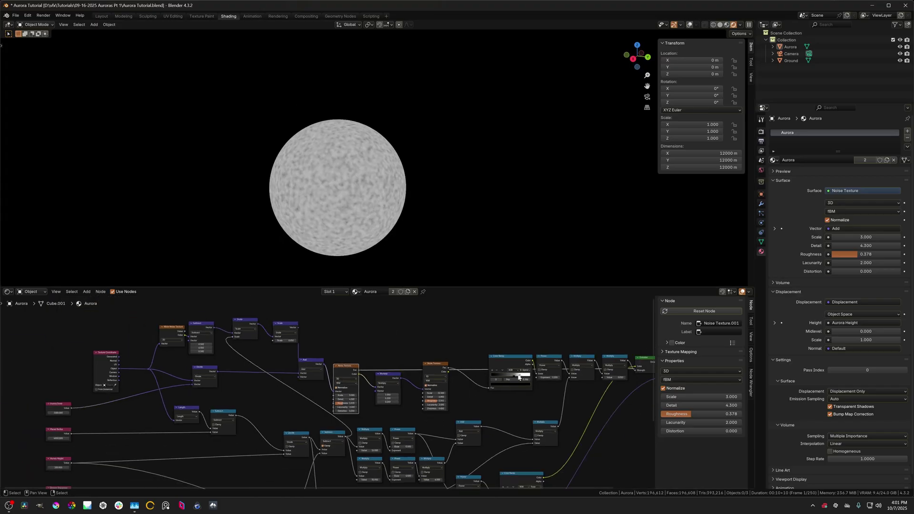
pyautogui.moveTo(521, 378); pyautogui.dragTo(265, 390, button='middle')
pyautogui.scroll(4, 470, 381)
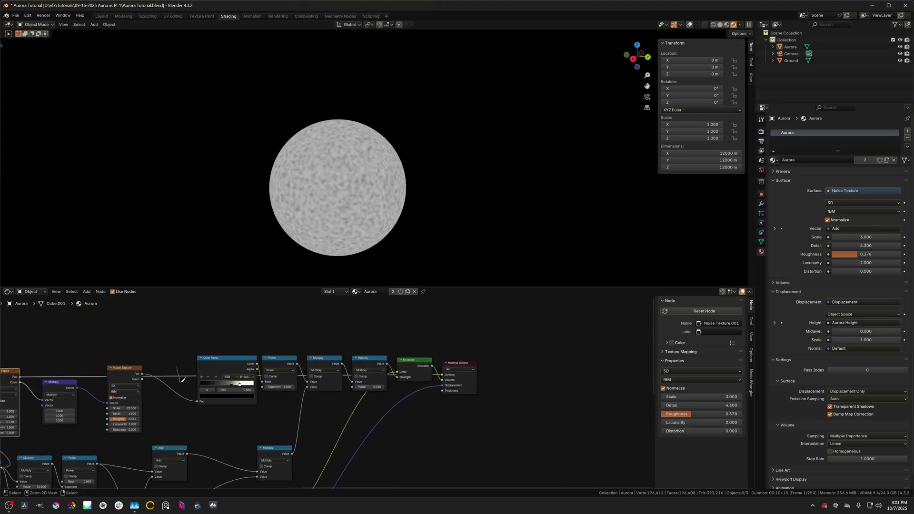
pyautogui.keyDown('ctrl'); pyautogui.moveTo(183, 379); pyautogui.dragTo(183, 382, button='right'); pyautogui.keyUp('ctrl')
pyautogui.scroll(6, 350, 216)
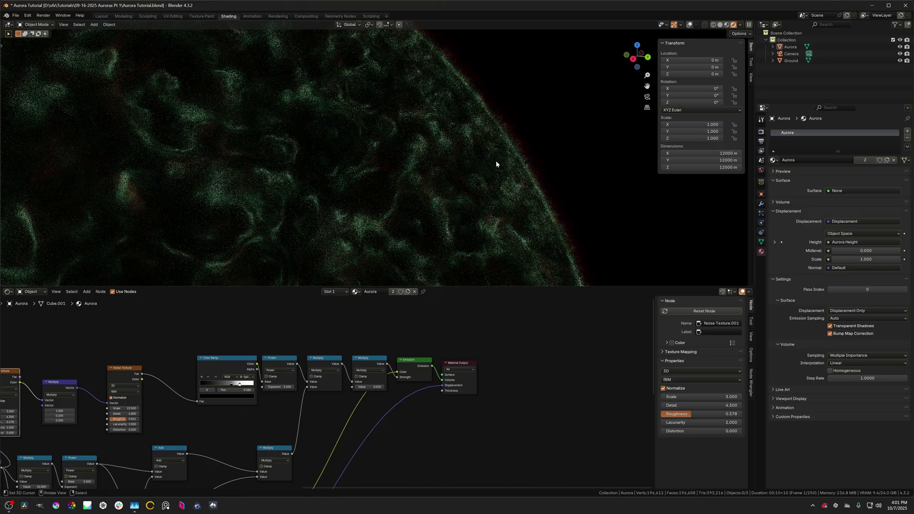
pyautogui.scroll(1, 516, 145)
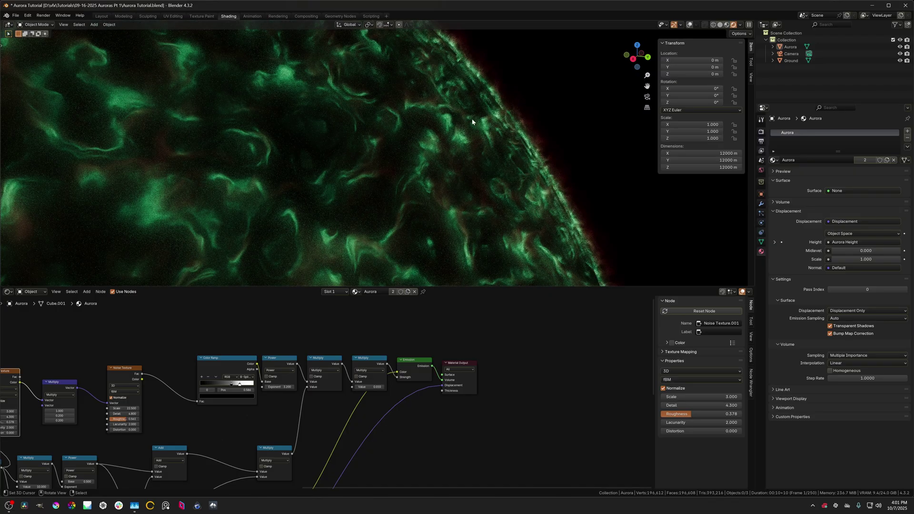
# Step: Duplicate the vector Multiply node above the first Noise Texture and change the copy's operation to Normalize
pyautogui.scroll(-3, 429, 395)
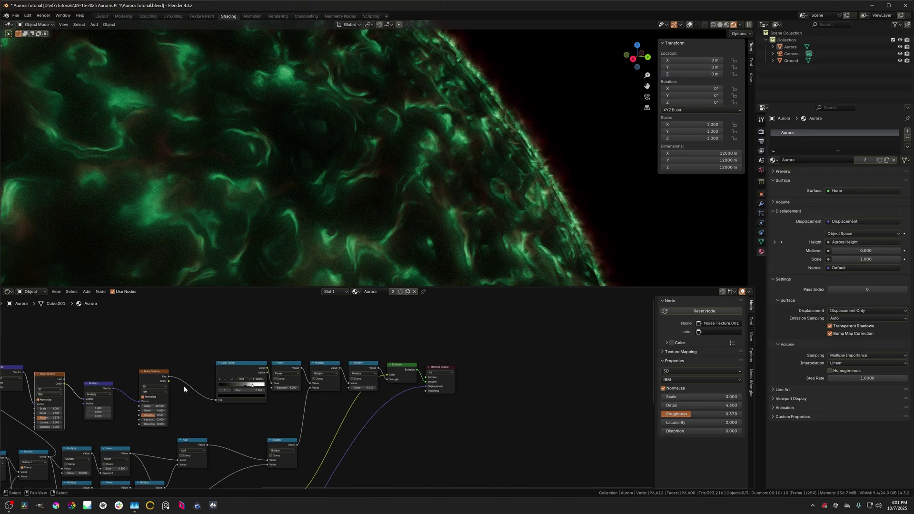
pyautogui.scroll(4, 438, 404)
pyautogui.scroll(1, 438, 404)
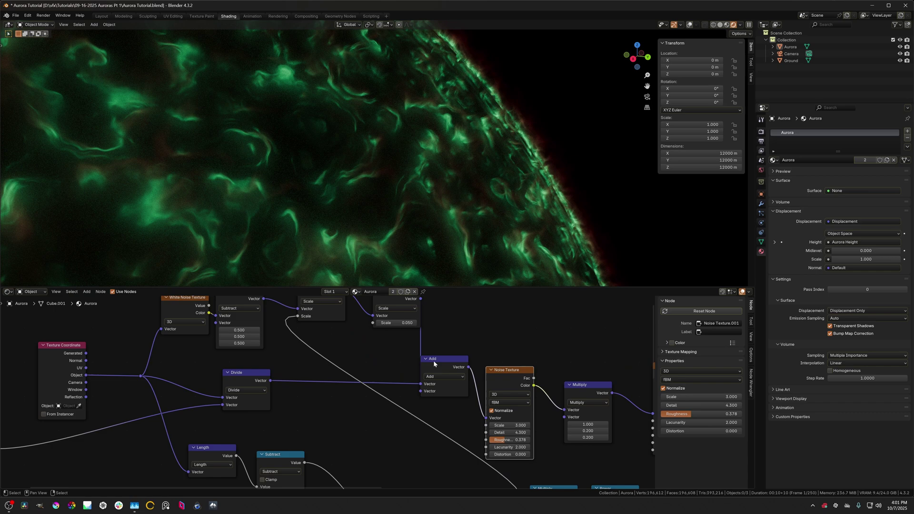
pyautogui.click(438, 361)
pyautogui.scroll(-2, 491, 368)
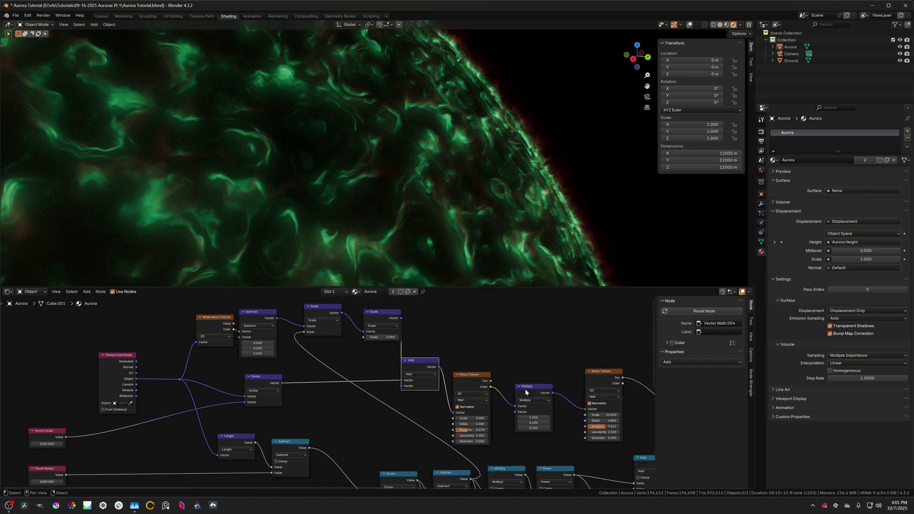
pyautogui.click(529, 391)
pyautogui.moveTo(502, 385); pyautogui.dragTo(378, 348, button='middle')
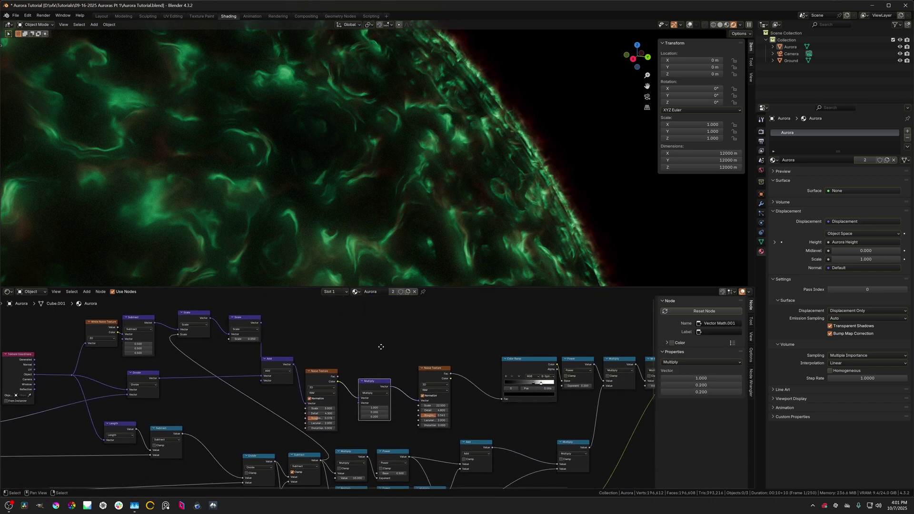
pyautogui.hotkey('shift', 'd')
pyautogui.click(334, 333)
pyautogui.click(336, 325)
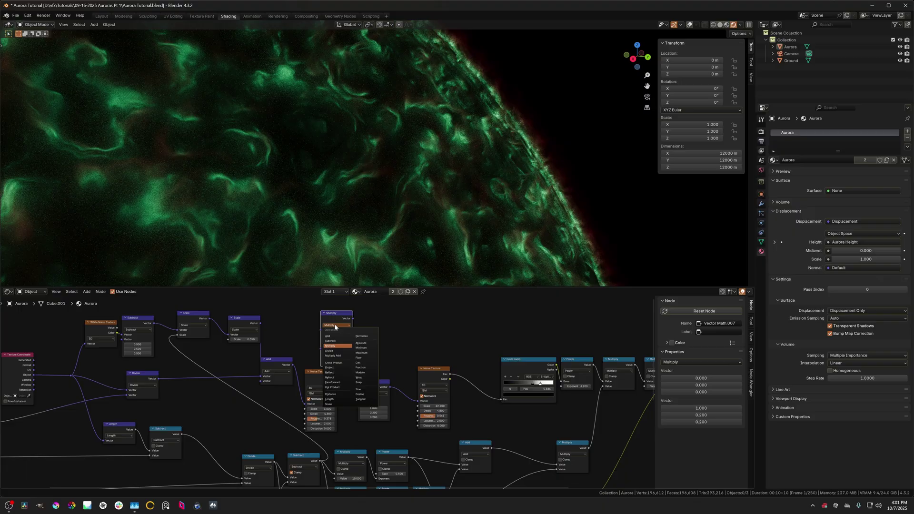
pyautogui.click(362, 336)
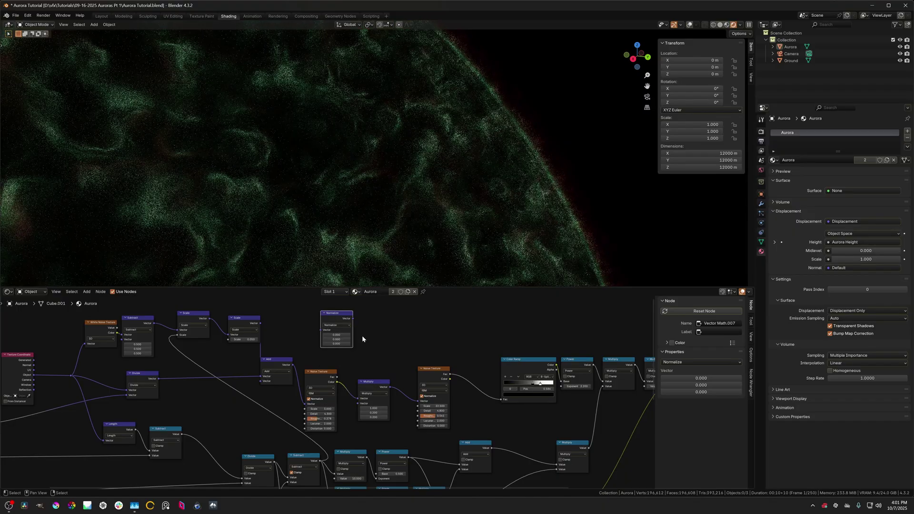
pyautogui.click(332, 325)
# Step: Insert the Normalize node into the link between the vector Divide and Add nodes
pyautogui.moveTo(333, 320); pyautogui.dragTo(449, 316, button='middle')
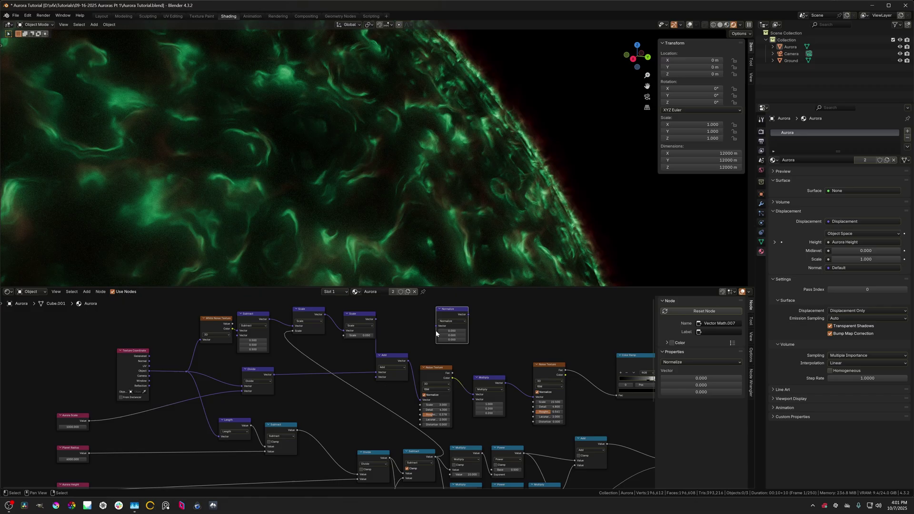
pyautogui.moveTo(449, 315); pyautogui.dragTo(302, 368)
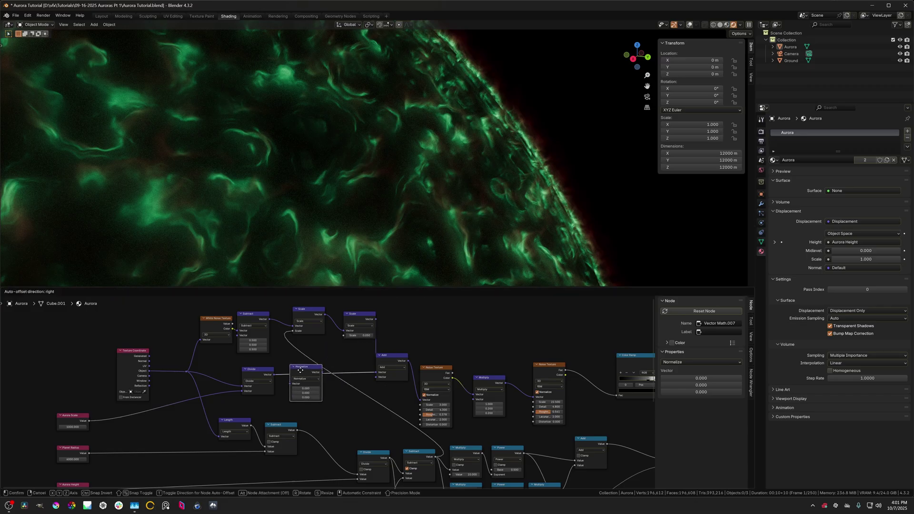
pyautogui.moveTo(300, 371); pyautogui.dragTo(300, 369)
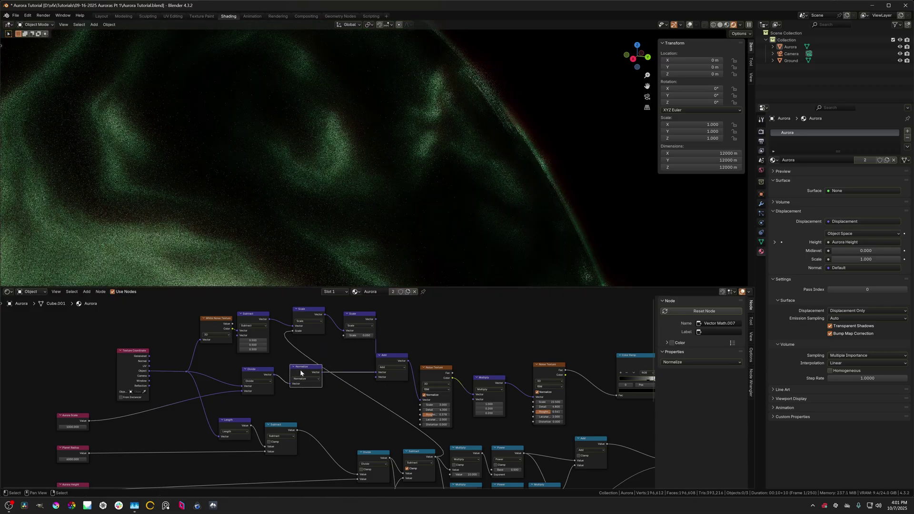
pyautogui.scroll(-4, 336, 224)
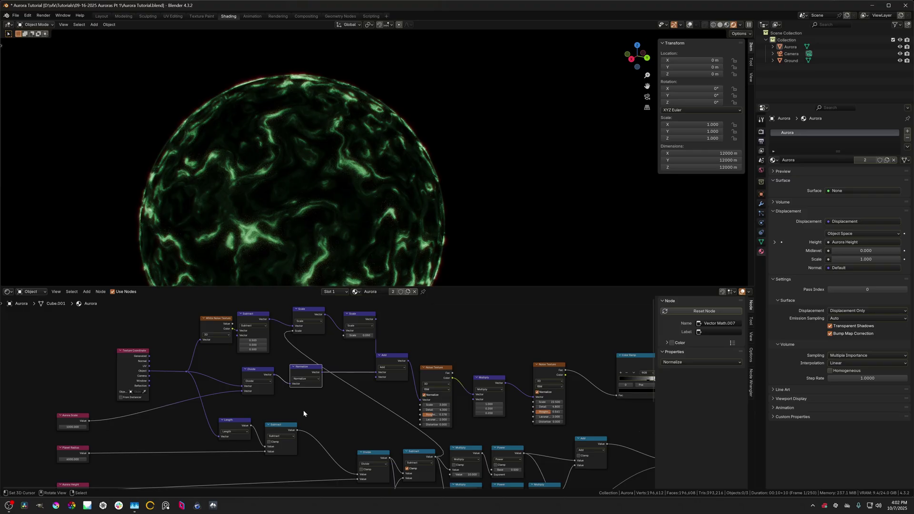
# Step: Remove the vector Divide node while keeping its coordinate connection, and delete the unused Aurora Scale value node
pyautogui.scroll(4, 298, 410)
pyautogui.scroll(-1, 269, 402)
pyautogui.moveTo(269, 402); pyautogui.dragTo(495, 367, button='middle')
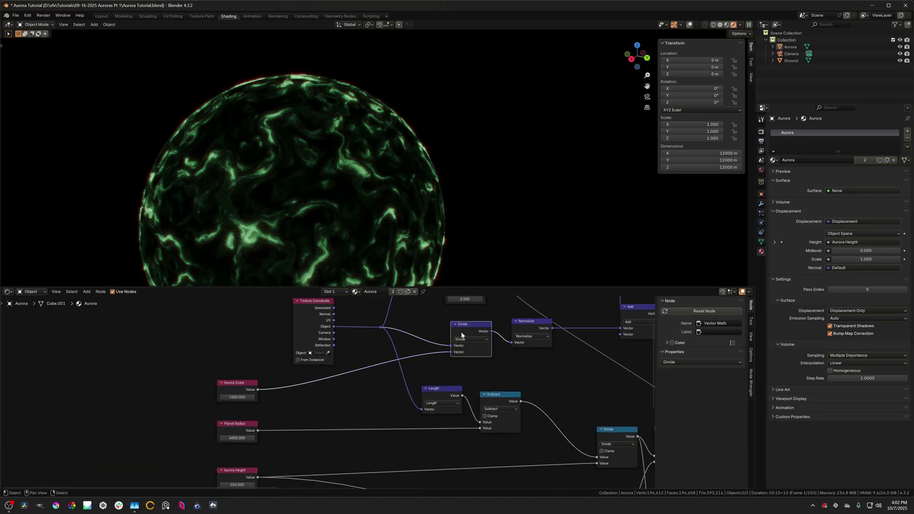
pyautogui.hotkey('ctrl', 'x')
pyautogui.scroll(1, 534, 327)
pyautogui.click(539, 325)
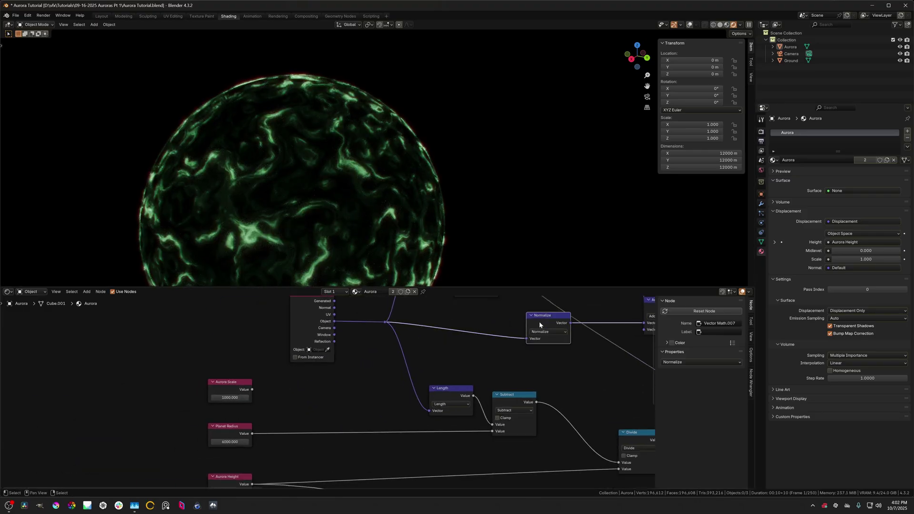
pyautogui.click(237, 383)
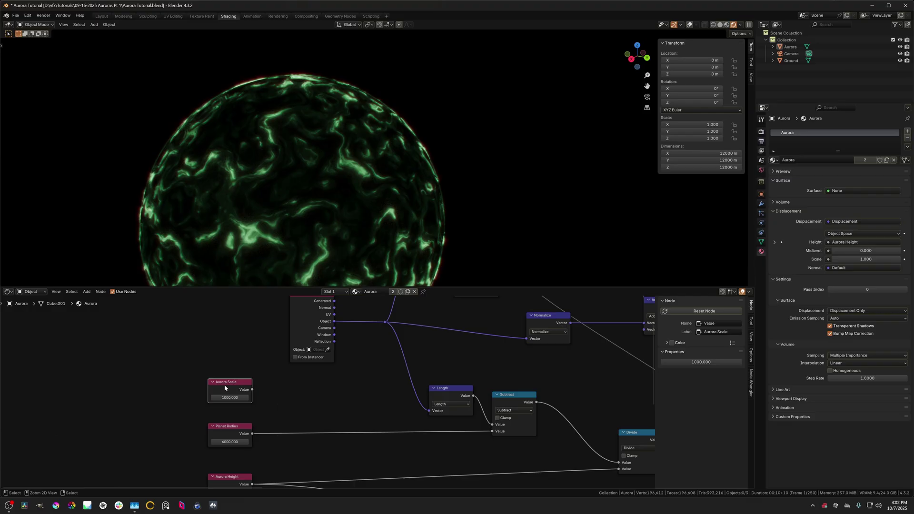
pyautogui.hotkey('ctrl', 'x')
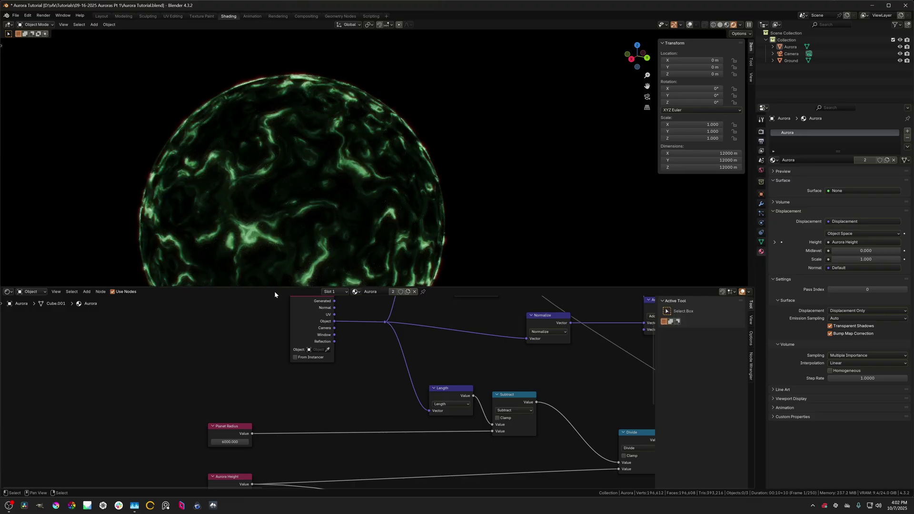
# Step: Move the Normalize node closer to the Texture Coordinate node and inspect the aurora along the sphere's edge
pyautogui.moveTo(287, 219); pyautogui.dragTo(253, 217, button='middle')
pyautogui.scroll(1, 535, 327)
pyautogui.moveTo(543, 323); pyautogui.dragTo(441, 324)
pyautogui.scroll(-2, 528, 380)
pyautogui.moveTo(526, 380); pyautogui.dragTo(453, 403, button='middle')
pyautogui.scroll(2, 308, 211)
pyautogui.moveTo(306, 211); pyautogui.dragTo(280, 200, button='middle')
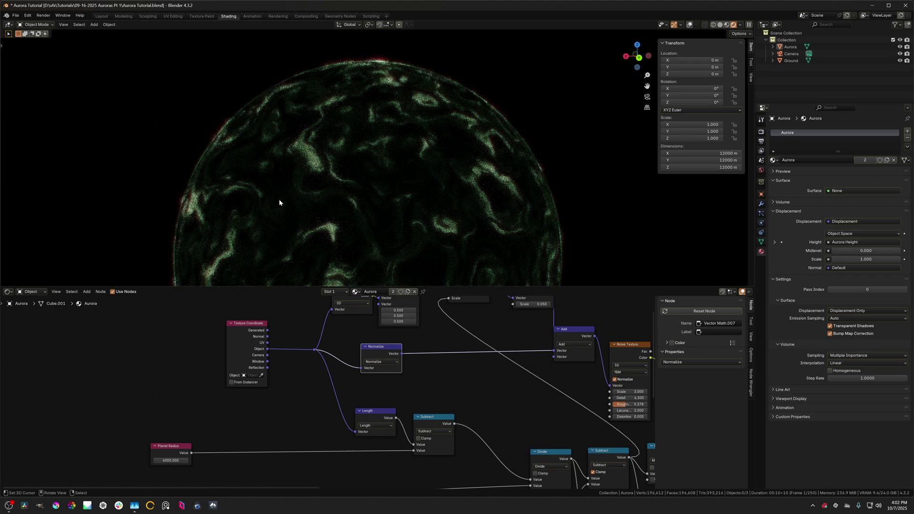
pyautogui.scroll(5, 335, 155)
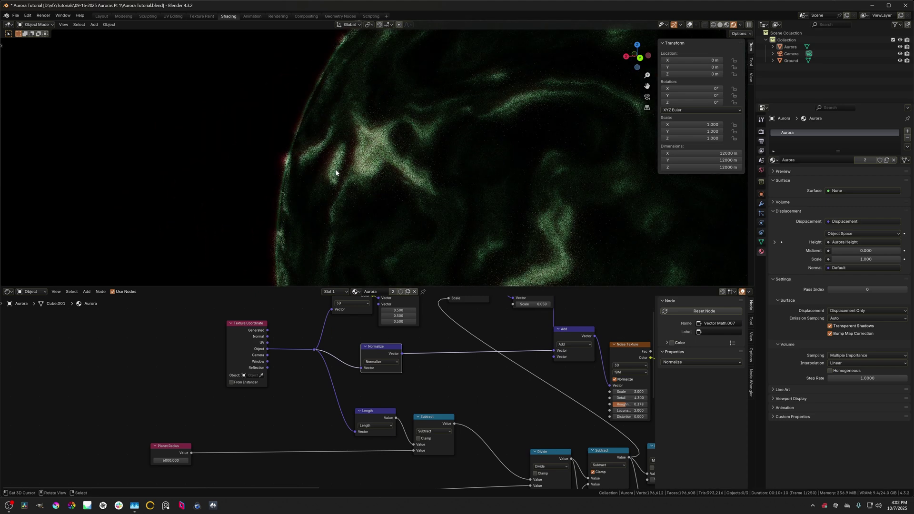
# Step: Try a Scale of 5.9 on the first Noise Texture
pyautogui.moveTo(421, 324); pyautogui.dragTo(332, 379, button='middle')
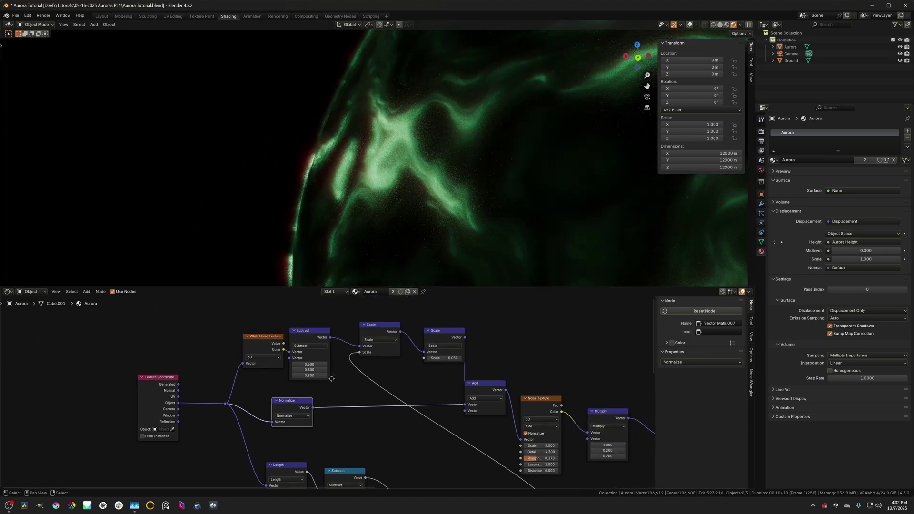
pyautogui.scroll(1, 348, 367)
pyautogui.scroll(-1, 416, 368)
pyautogui.moveTo(415, 368); pyautogui.dragTo(245, 341, button='middle')
pyautogui.scroll(3, 415, 440)
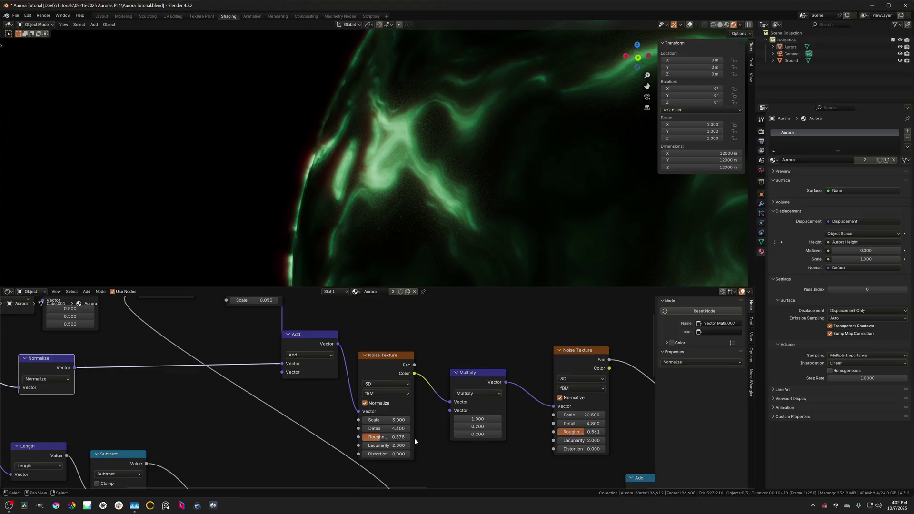
pyautogui.moveTo(383, 424); pyautogui.dragTo(429, 424)
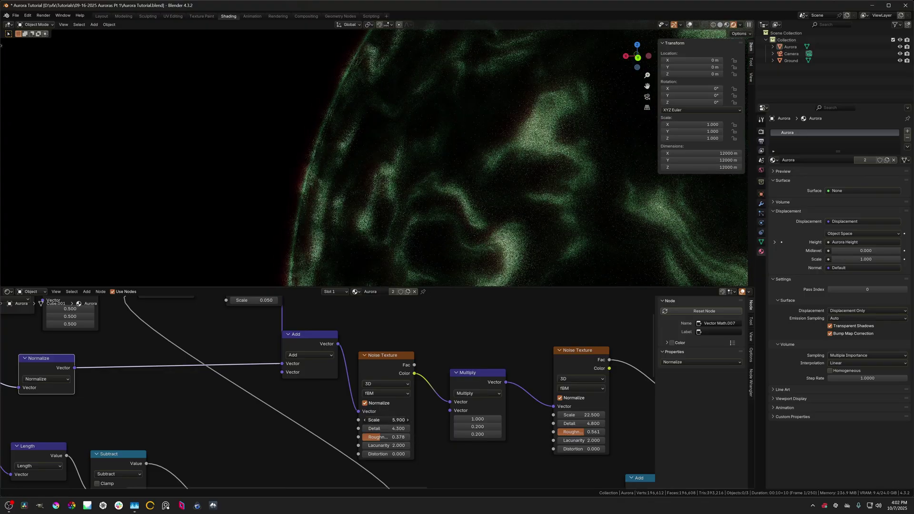
pyautogui.rightClick(383, 424)
# Step: Set the Aurora Height value to 500 and inspect the taller aurora along the sphere's edge
pyautogui.scroll(-5, 383, 423)
pyautogui.moveTo(563, 364); pyautogui.dragTo(899, 233, button='middle')
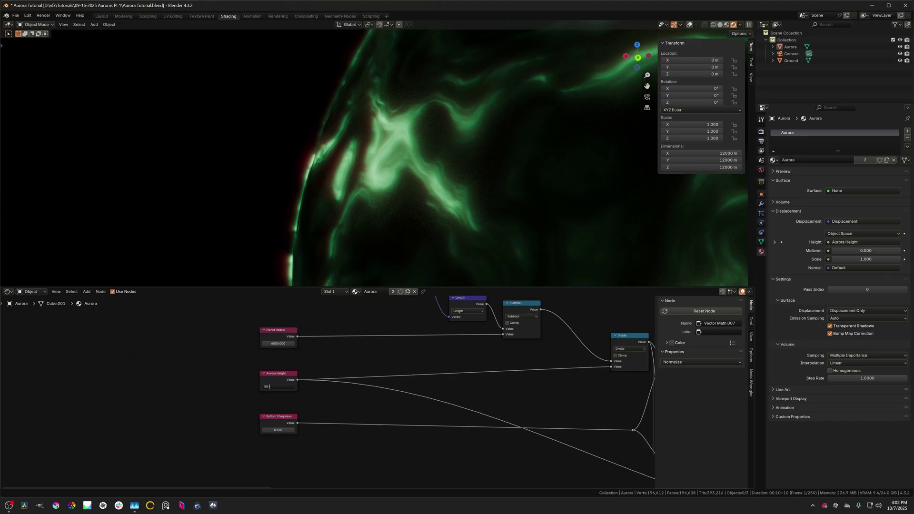
pyautogui.press('Return')
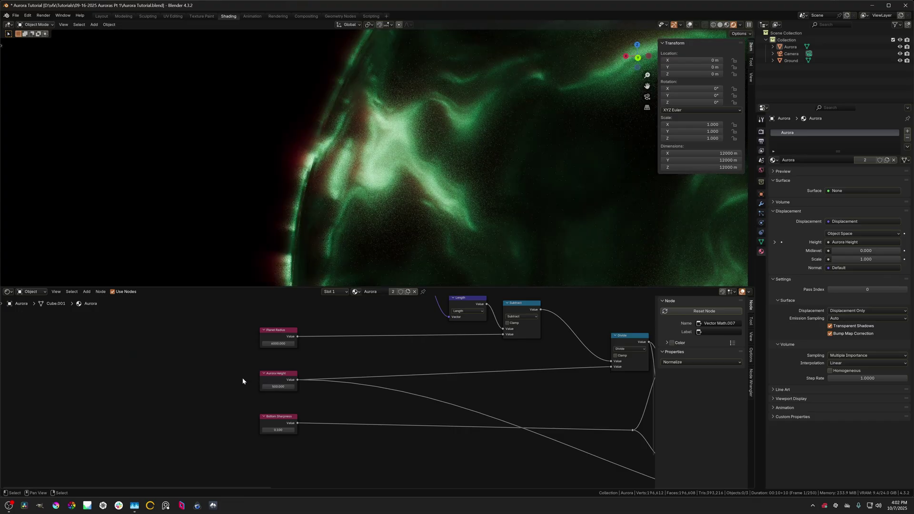
pyautogui.keyDown('shift'); pyautogui.moveTo(364, 134); pyautogui.dragTo(353, 128, button='middle'); pyautogui.keyUp('shift')
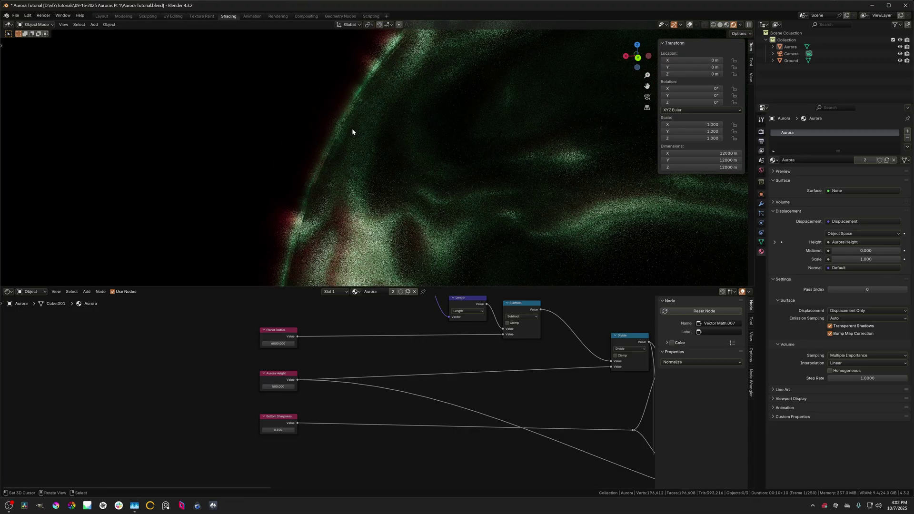
pyautogui.moveTo(403, 70); pyautogui.dragTo(384, 153, button='middle')
pyautogui.scroll(-1, 466, 354)
# Step: Set the first Noise Texture's Scale to 3.9
pyautogui.moveTo(466, 353); pyautogui.dragTo(208, 404, button='middle')
pyautogui.scroll(4, 329, 364)
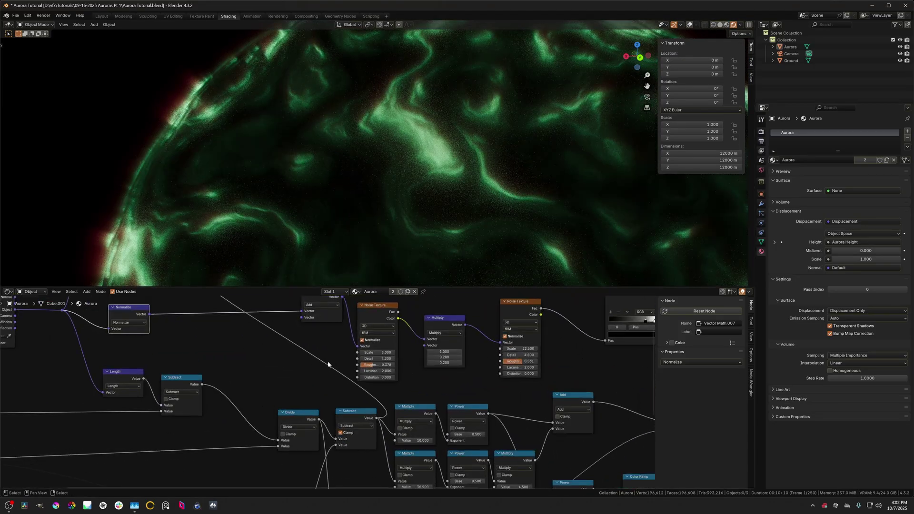
pyautogui.moveTo(329, 363); pyautogui.dragTo(316, 406, button='middle')
pyautogui.scroll(3, 339, 388)
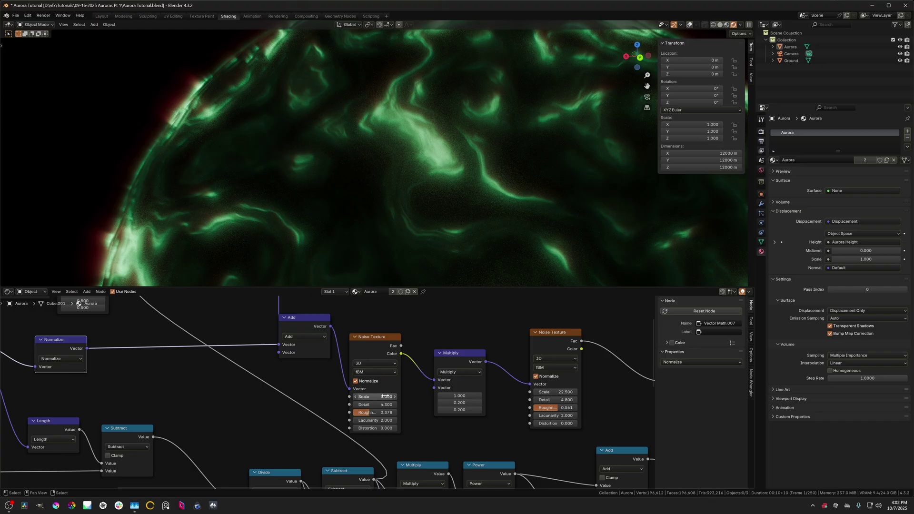
pyautogui.moveTo(376, 397); pyautogui.dragTo(400, 397)
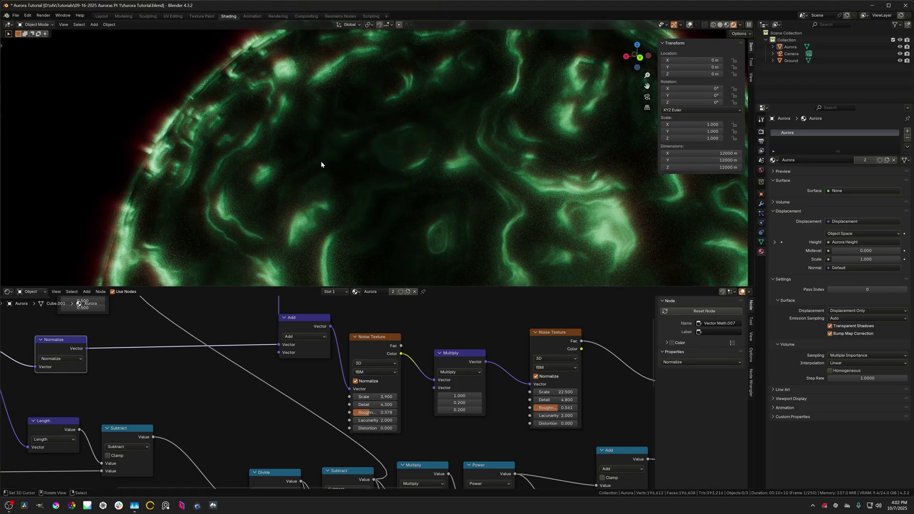
# Step: Examine the aurora pattern along the sphere's edge and across the whole planet, both close up and from farther away
pyautogui.moveTo(424, 153); pyautogui.dragTo(407, 230, button='middle')
pyautogui.scroll(-3, 234, 368)
pyautogui.moveTo(234, 368); pyautogui.dragTo(299, 406, button='middle')
pyautogui.scroll(1, 320, 419)
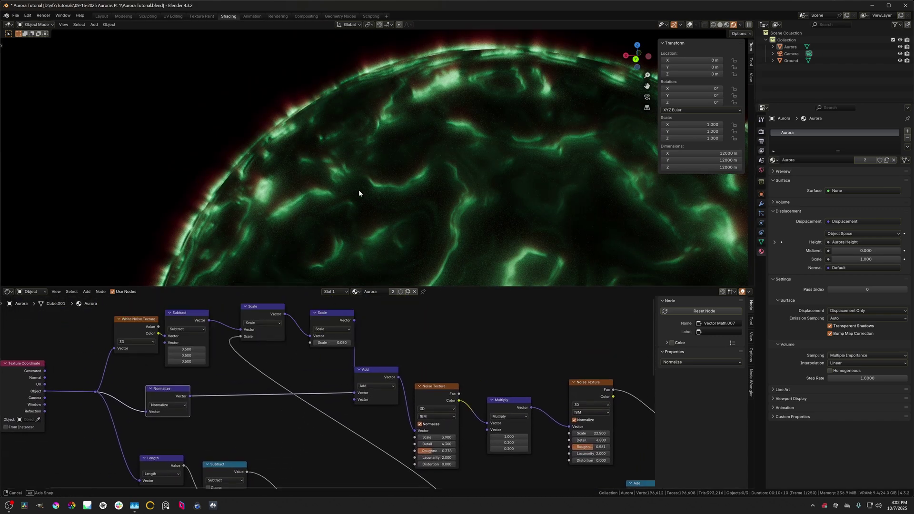
pyautogui.moveTo(358, 189); pyautogui.dragTo(379, 126, button='middle')
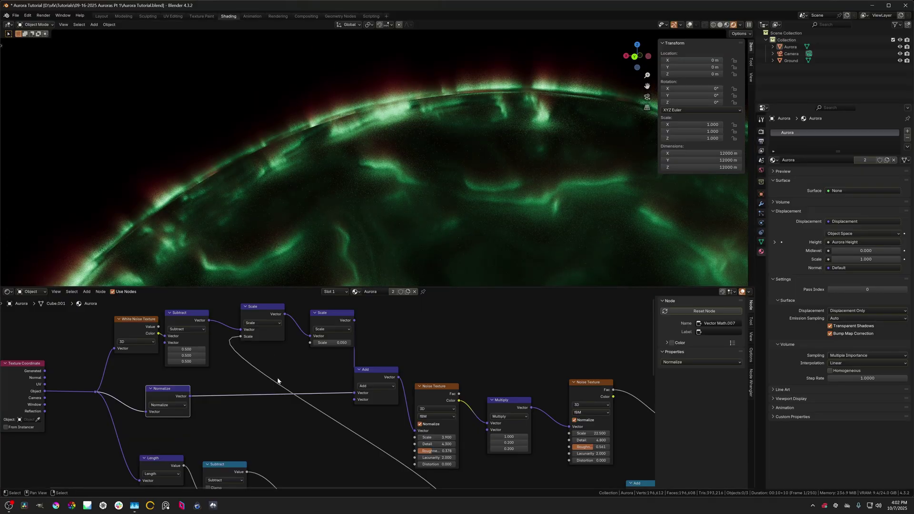
pyautogui.scroll(-4, 286, 382)
pyautogui.moveTo(294, 384); pyautogui.dragTo(333, 346, button='middle')
pyautogui.scroll(3, 298, 359)
pyautogui.moveTo(230, 345); pyautogui.dragTo(232, 344)
pyautogui.scroll(-2, 286, 362)
pyautogui.moveTo(313, 361); pyautogui.dragTo(319, 394, button='middle')
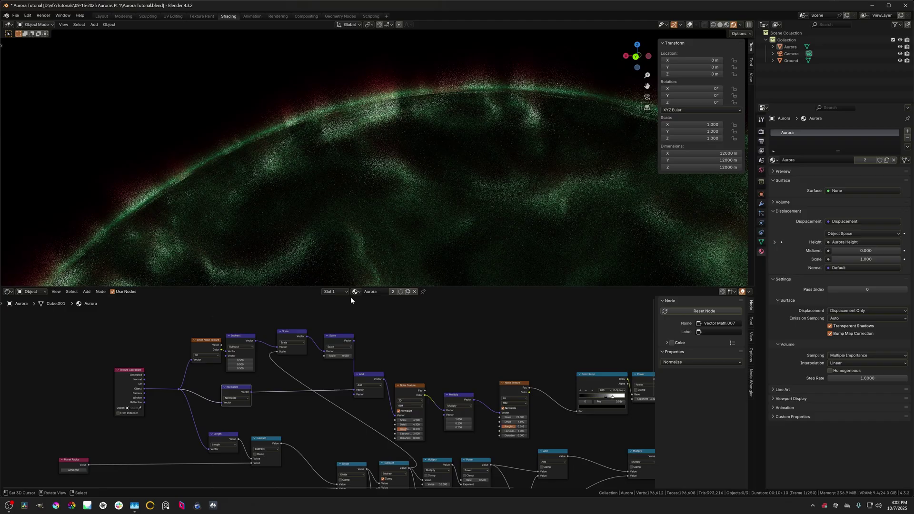
pyautogui.scroll(-9, 361, 169)
pyautogui.moveTo(362, 169); pyautogui.dragTo(388, 159, button='middle')
pyautogui.scroll(3, 387, 159)
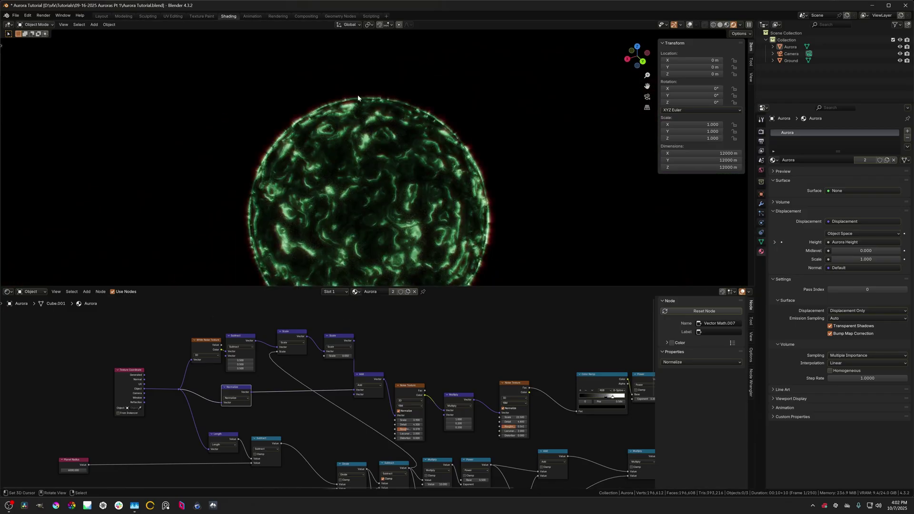
pyautogui.scroll(3, 382, 147)
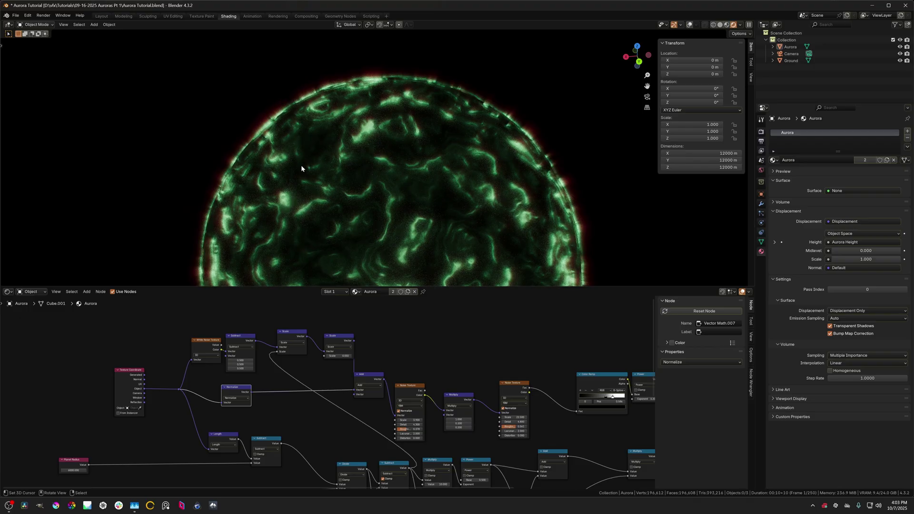
pyautogui.scroll(-3, 473, 157)
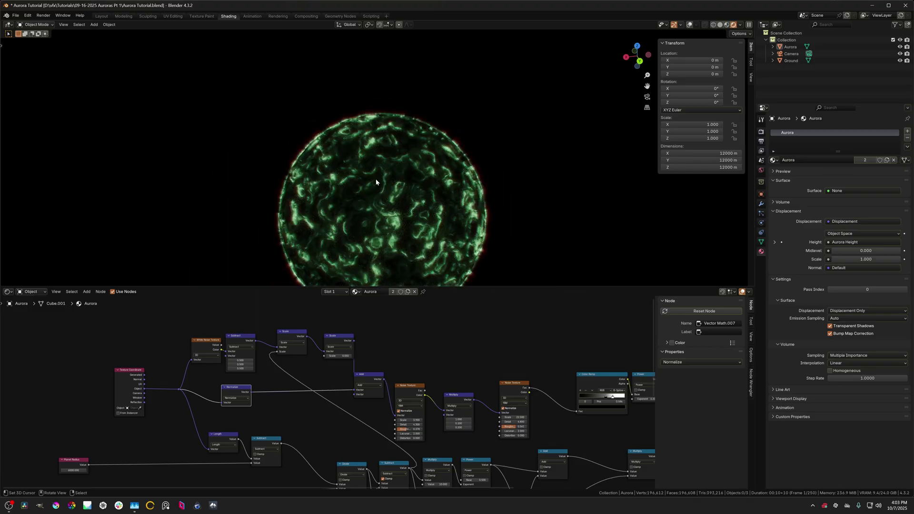
pyautogui.scroll(-2, 405, 207)
pyautogui.scroll(3, 455, 347)
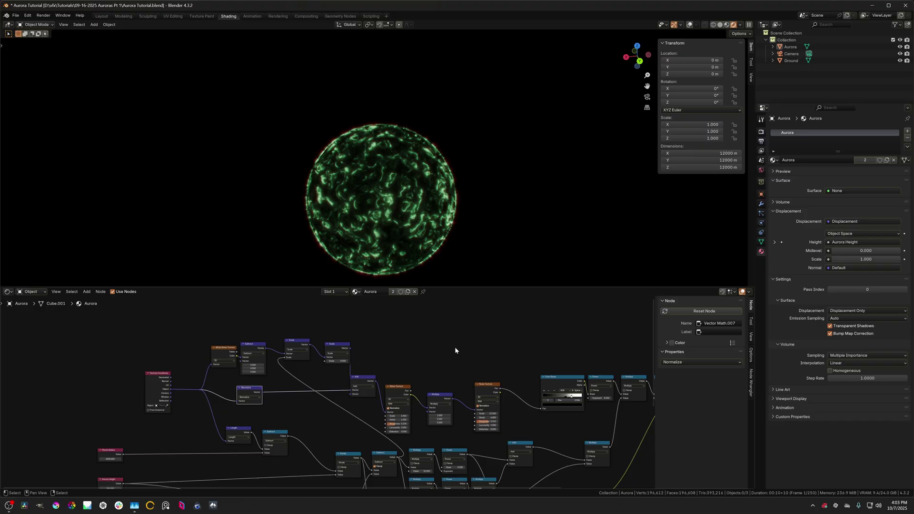
# Step: Duplicate the vector Add node above the Noise Texture, feed it the original Add output and change the copy to Dot Product
pyautogui.moveTo(360, 344); pyautogui.dragTo(263, 387, button='middle')
pyautogui.click(307, 424)
pyautogui.click(264, 387)
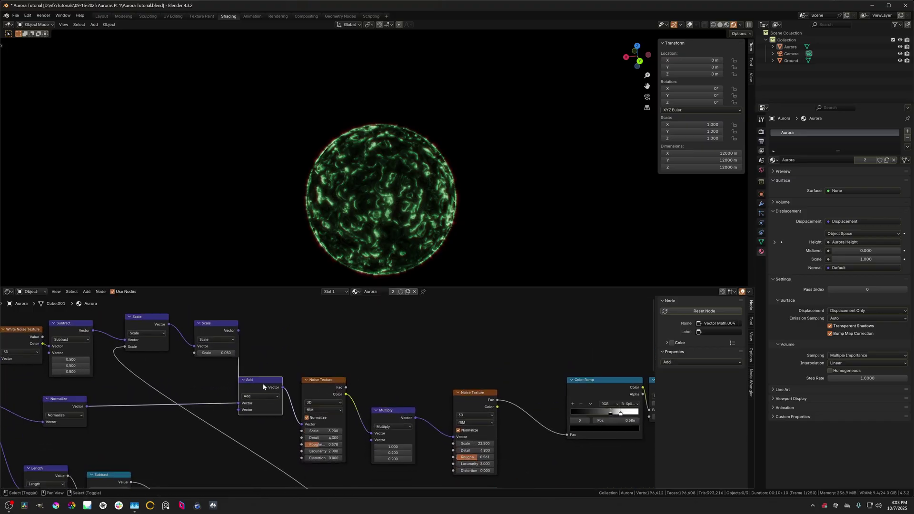
pyautogui.hotkey('shift', 'd')
pyautogui.click(331, 327)
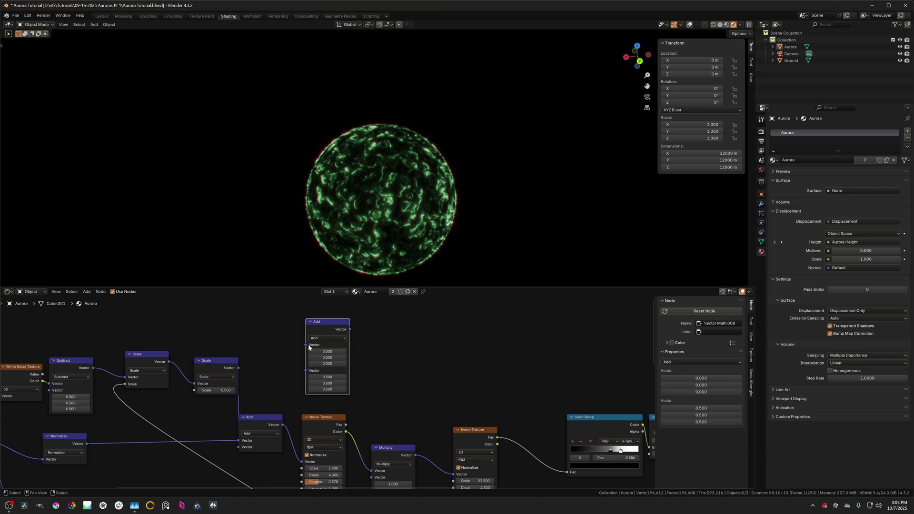
pyautogui.moveTo(282, 427); pyautogui.dragTo(283, 426)
pyautogui.click(324, 339)
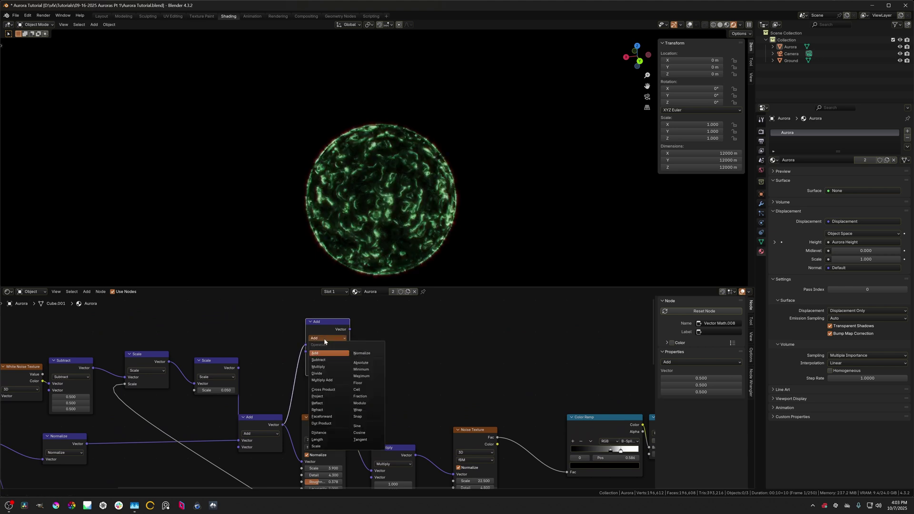
pyautogui.click(323, 424)
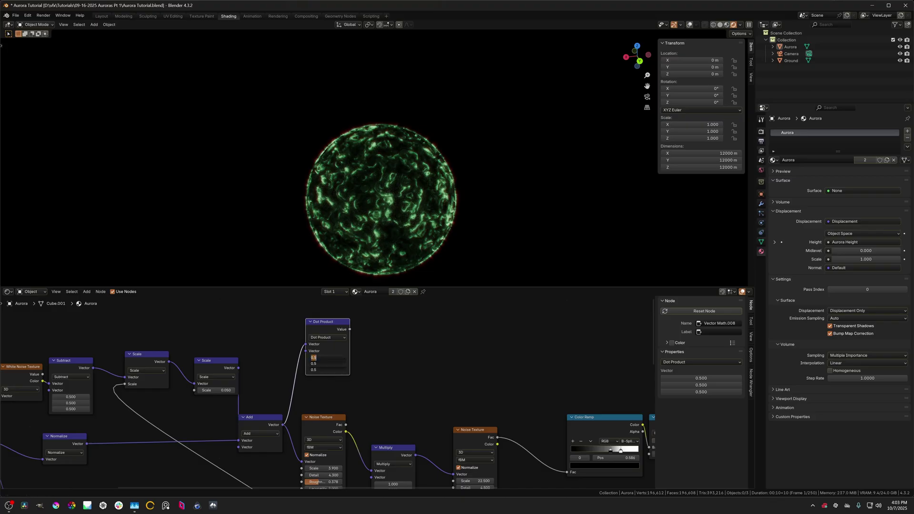
# Step: Set the second vector of the Dot Product node to 0, 0, 1
pyautogui.write('0')
pyautogui.press('Return')
pyautogui.click(338, 370)
pyautogui.write('1')
pyautogui.press('Return')
pyautogui.scroll(3, 341, 365)
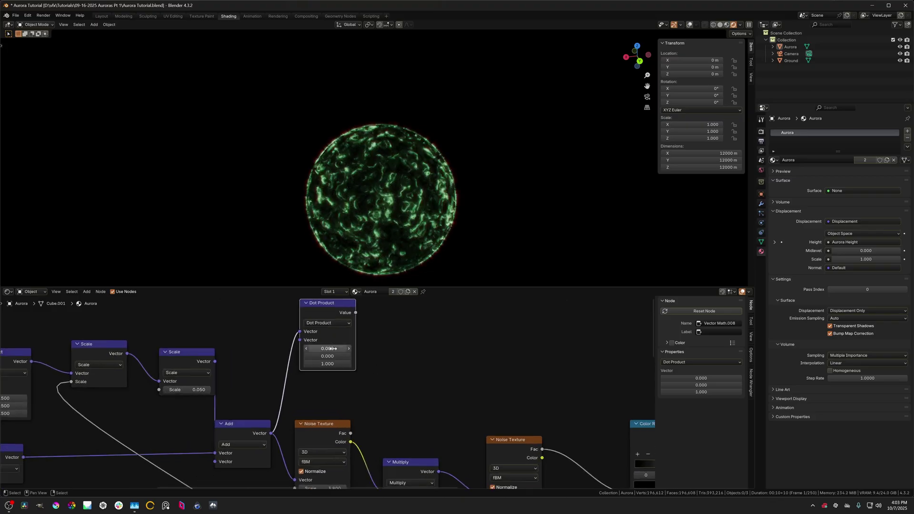
pyautogui.moveTo(332, 349); pyautogui.dragTo(332, 364)
pyautogui.write('0')
pyautogui.press('Return')
pyautogui.scroll(2, 365, 352)
pyautogui.click(328, 353)
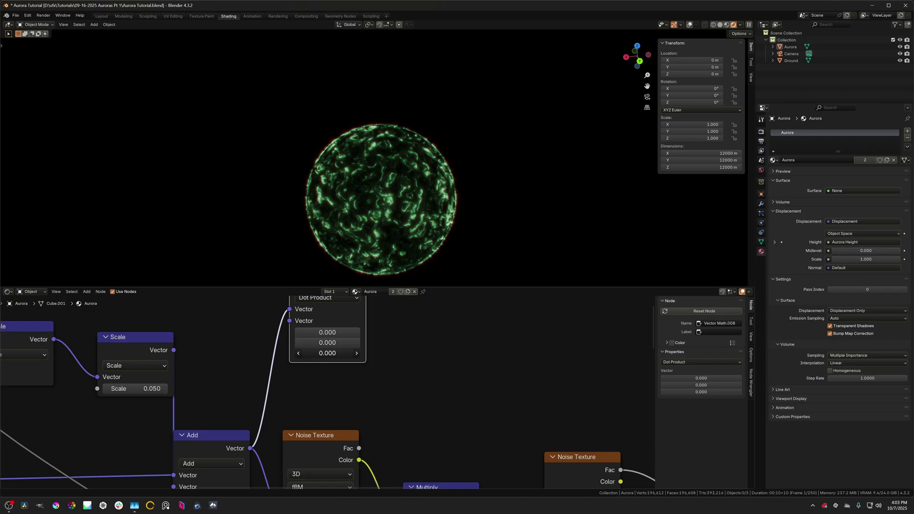
pyautogui.click(327, 353)
pyautogui.write('1')
pyautogui.press('Return')
pyautogui.scroll(-2, 398, 348)
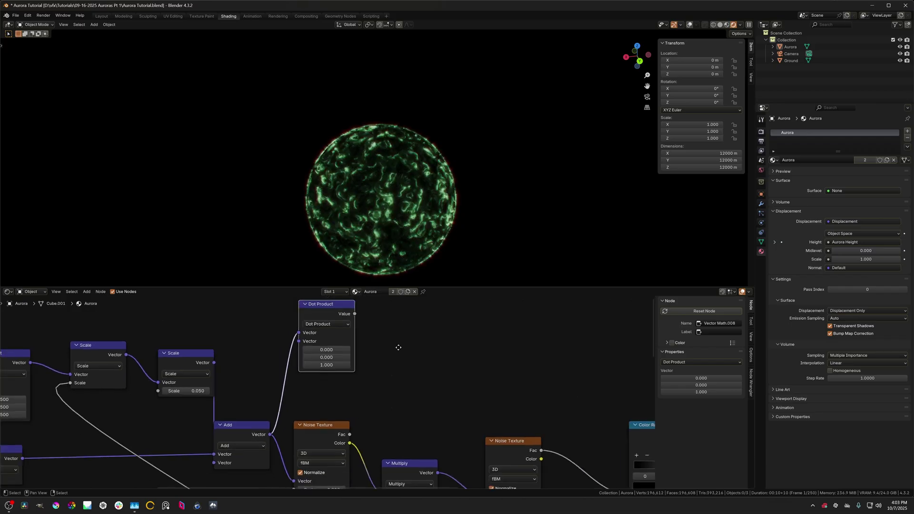
# Step: Preview the Dot Product output on the sphere and examine the gradient it gives from equator to pole
pyautogui.moveTo(399, 347); pyautogui.dragTo(379, 380, button='middle')
pyautogui.keyDown('ctrl'); pyautogui.keyDown('shift'); pyautogui.click(305, 337); pyautogui.keyUp('shift'); pyautogui.keyUp('ctrl')
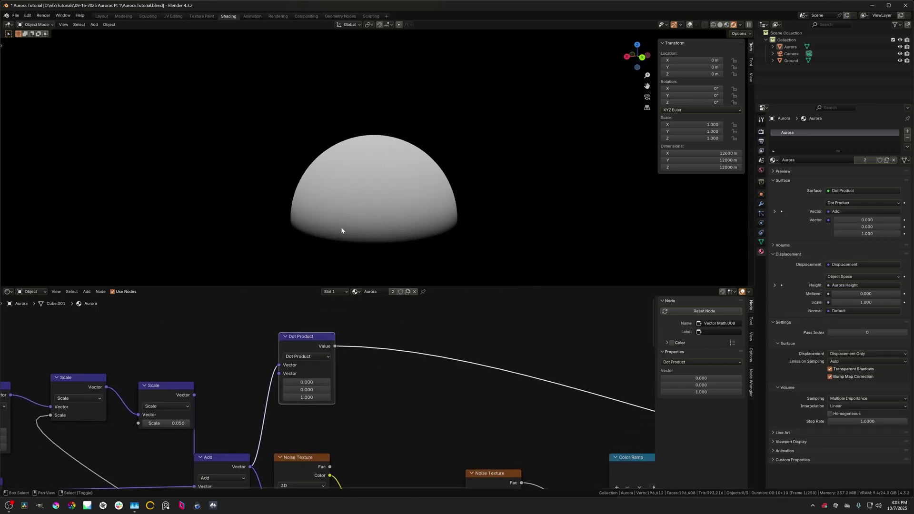
pyautogui.moveTo(341, 230); pyautogui.dragTo(343, 206, button='middle')
pyautogui.moveTo(318, 299); pyautogui.dragTo(324, 301, button='middle')
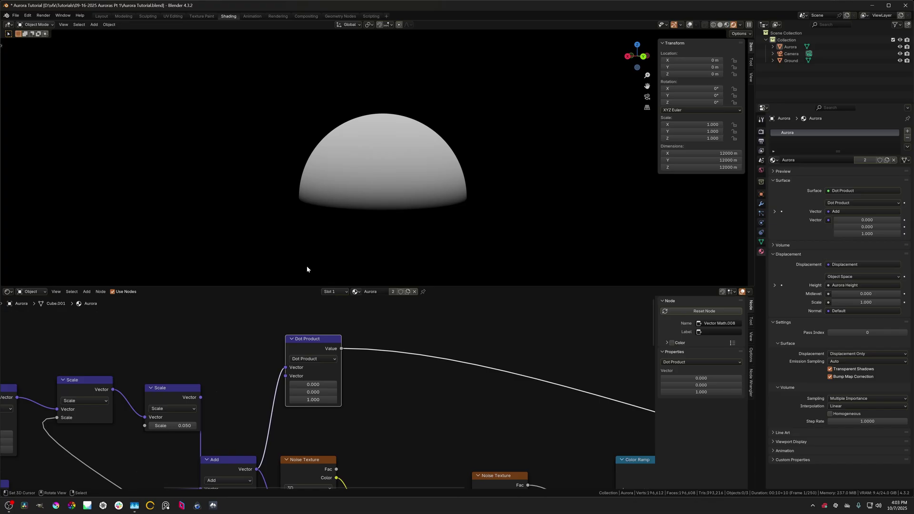
pyautogui.moveTo(348, 208); pyautogui.dragTo(367, 189, button='middle')
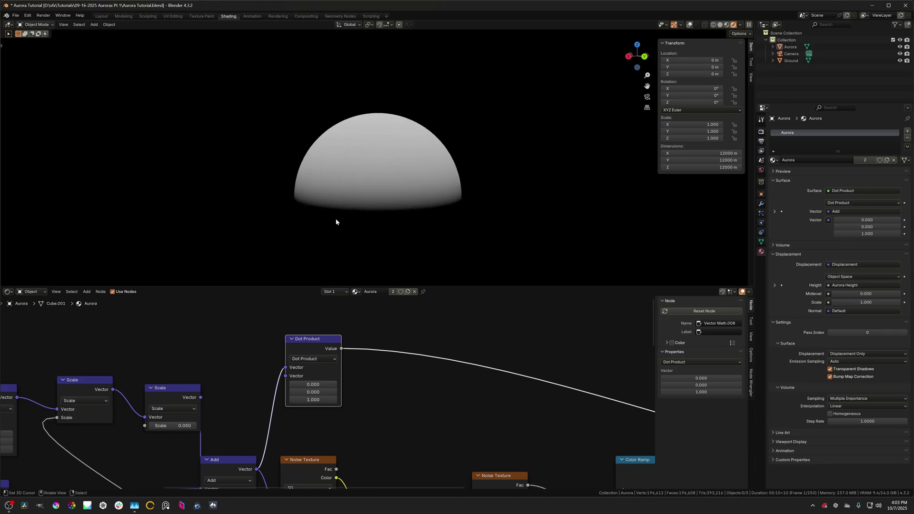
pyautogui.scroll(-3, 382, 337)
pyautogui.moveTo(304, 349); pyautogui.dragTo(312, 350)
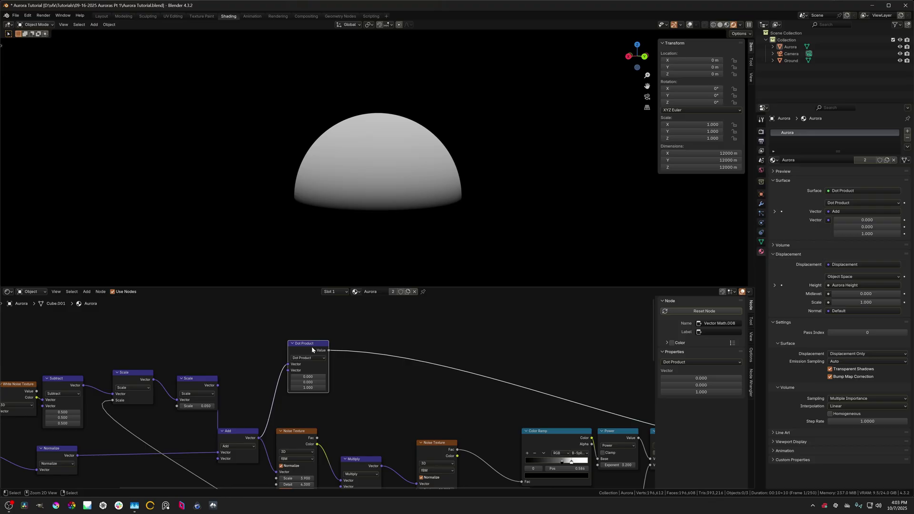
pyautogui.scroll(1, 353, 224)
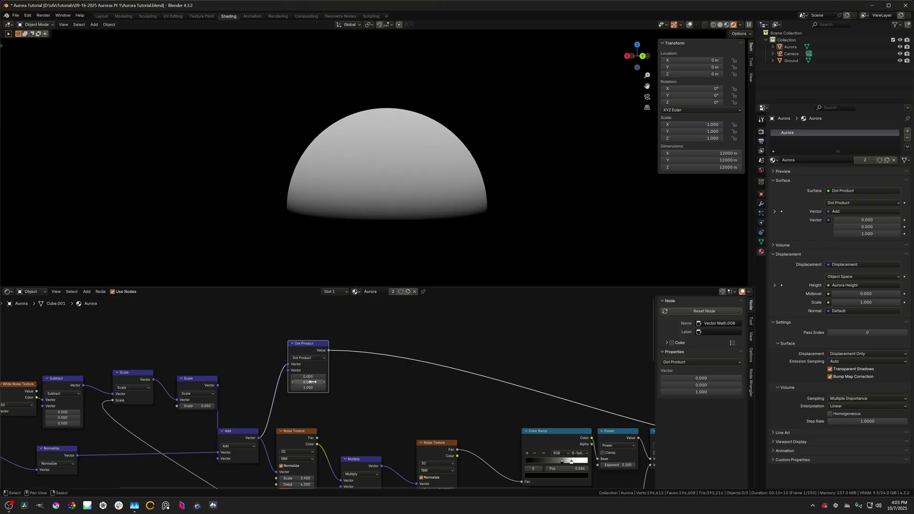
pyautogui.scroll(2, 390, 327)
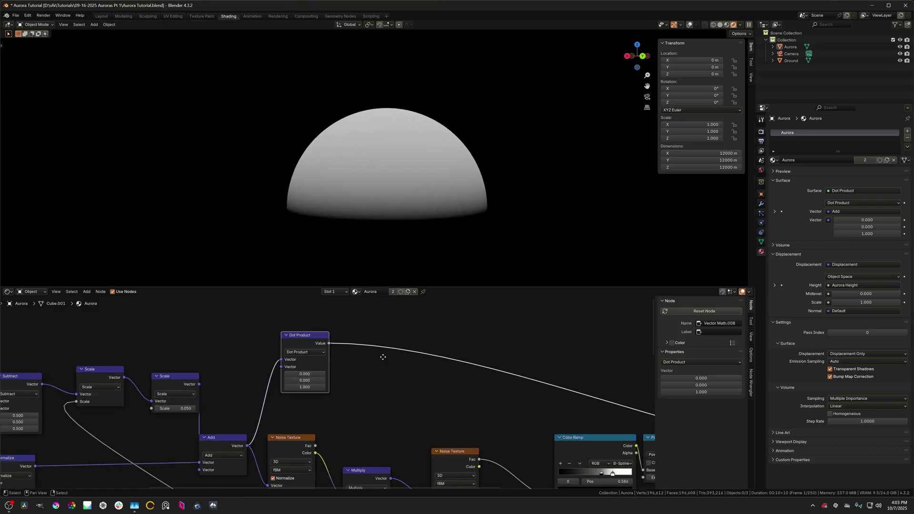
pyautogui.scroll(-3, 257, 402)
pyautogui.moveTo(211, 415); pyautogui.dragTo(364, 357, button='middle')
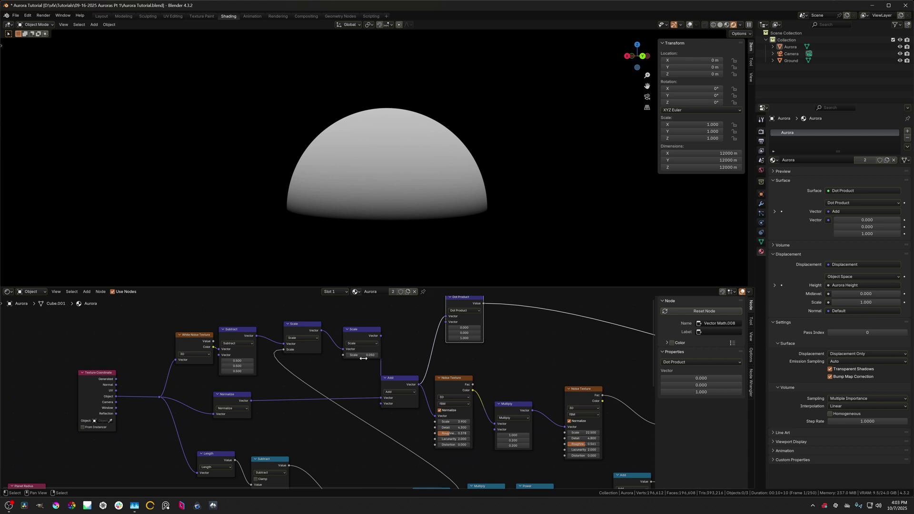
pyautogui.scroll(3, 214, 400)
pyautogui.scroll(-2, 218, 400)
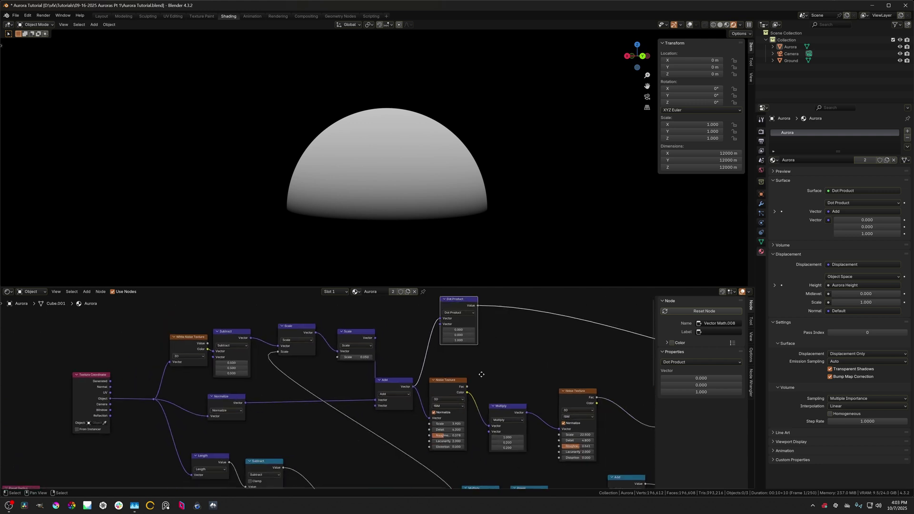
# Step: Preview the Normalize node's output on the sphere and examine the coordinate colours from the side and above
pyautogui.moveTo(481, 374); pyautogui.dragTo(395, 428, button='middle')
pyautogui.keyDown('ctrl'); pyautogui.keyDown('shift'); pyautogui.click(123, 454); pyautogui.keyUp('shift'); pyautogui.keyUp('ctrl')
pyautogui.moveTo(368, 196)
pyautogui.mouseDown(button='middle')
pyautogui.moveTo(490, 198)
pyautogui.moveTo(505, 208)
pyautogui.moveTo(494, 214)
pyautogui.moveTo(501, 238)
pyautogui.moveTo(398, 230)
pyautogui.moveTo(380, 199)
pyautogui.mouseUp(button='middle')
pyautogui.scroll(4, 380, 191)
pyautogui.moveTo(384, 82); pyautogui.dragTo(362, 86, button='middle')
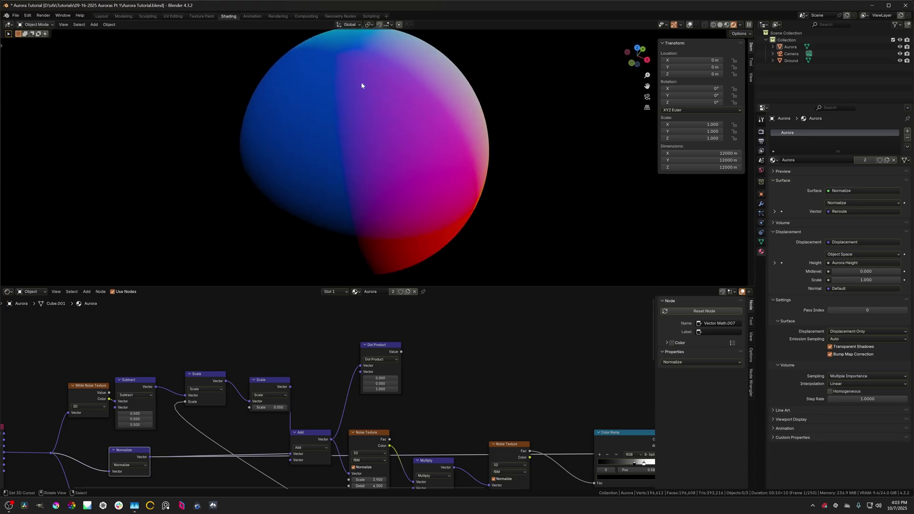
pyautogui.scroll(-2, 366, 207)
pyautogui.moveTo(366, 206); pyautogui.dragTo(368, 201, button='middle')
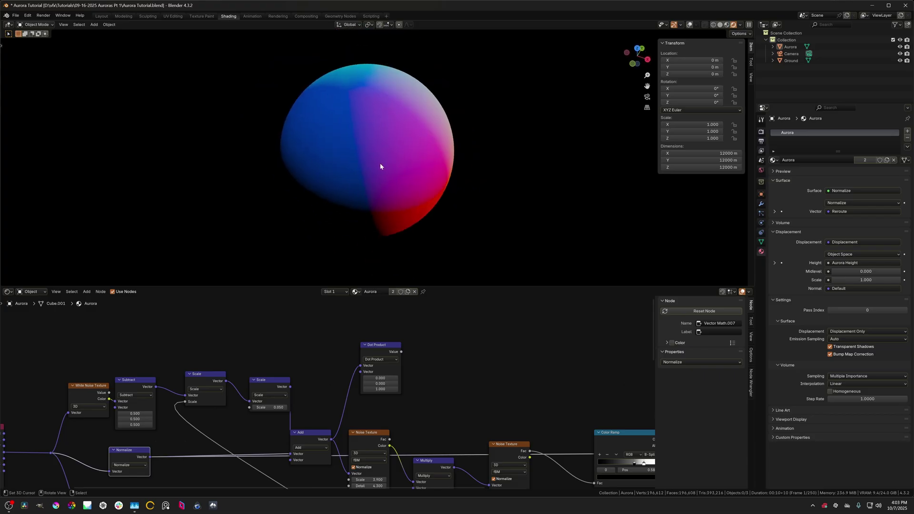
pyautogui.moveTo(380, 166); pyautogui.dragTo(384, 92, button='middle')
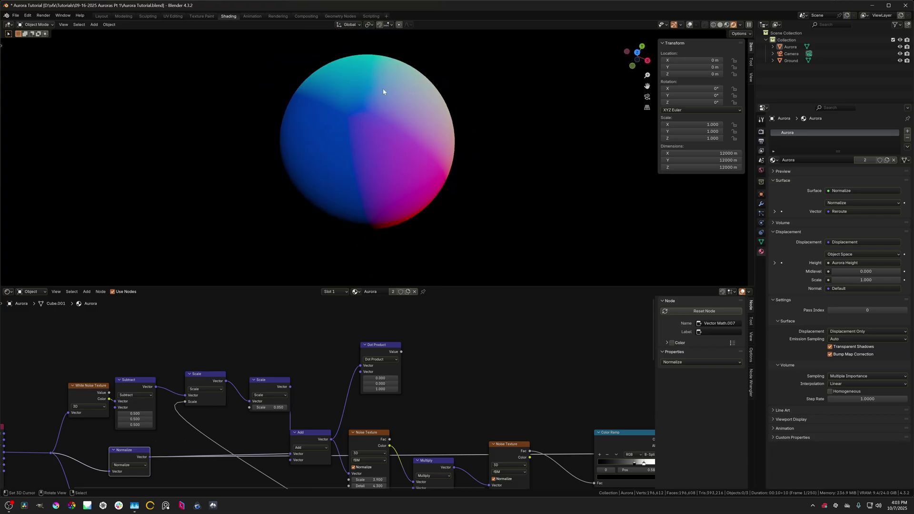
# Step: Preview the Dot Product output again and move its node slightly closer to the Add node
pyautogui.keyDown('ctrl'); pyautogui.keyDown('shift'); pyautogui.click(384, 349); pyautogui.keyUp('shift'); pyautogui.keyUp('ctrl')
pyautogui.moveTo(347, 180); pyautogui.dragTo(329, 237, button='middle')
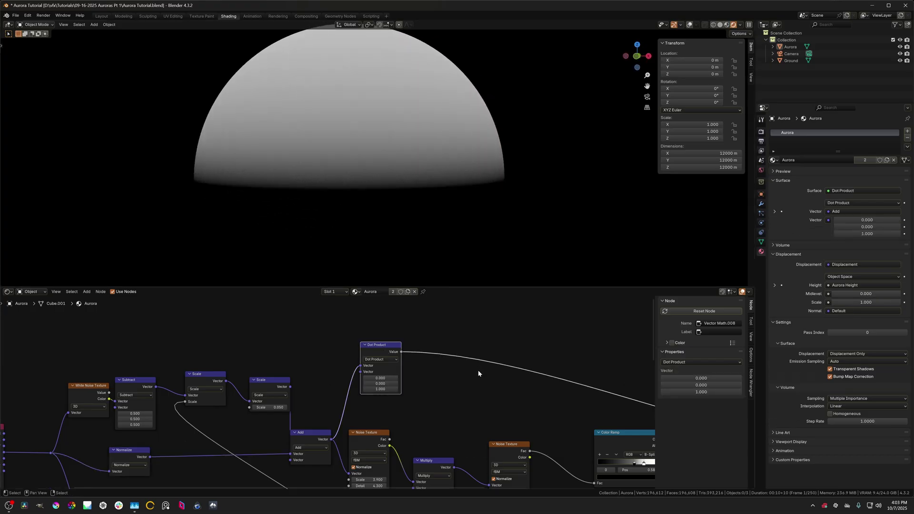
pyautogui.scroll(-1, 479, 374)
pyautogui.moveTo(473, 373); pyautogui.dragTo(426, 364, button='middle')
pyautogui.moveTo(332, 342); pyautogui.dragTo(316, 342)
pyautogui.scroll(-1, 464, 398)
pyautogui.moveTo(465, 398); pyautogui.dragTo(424, 394, button='middle')
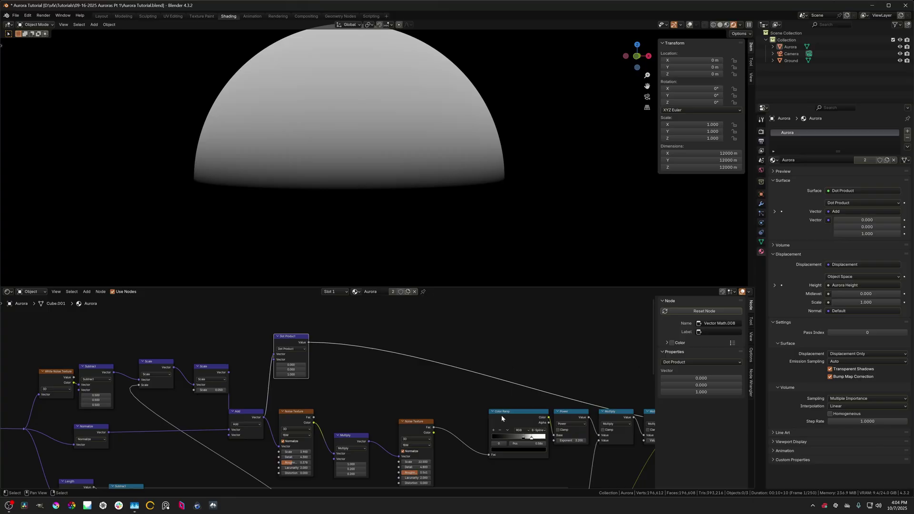
# Step: Insert a Math node after the Dot Product and set its operation to Absolute
pyautogui.hotkey('shift', 'a')
pyautogui.click(441, 390)
pyautogui.write('math')
pyautogui.press('Return')
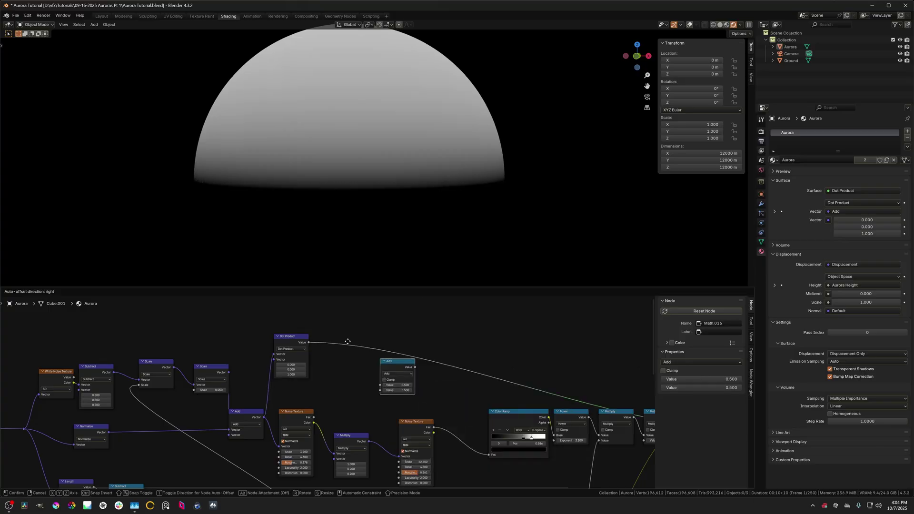
pyautogui.click(355, 344)
pyautogui.click(356, 352)
pyautogui.click(361, 416)
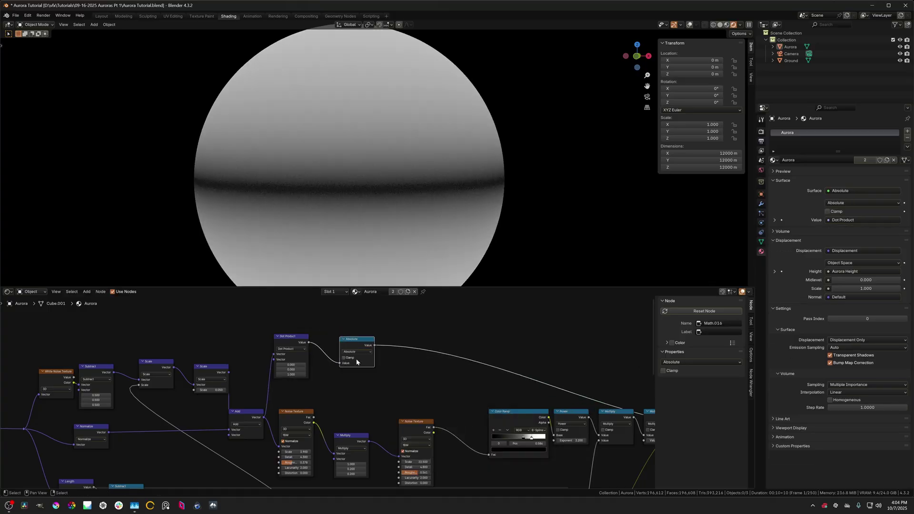
# Step: Duplicate the existing Color Ramp and insert the copy after the Absolute node
pyautogui.scroll(2, 325, 388)
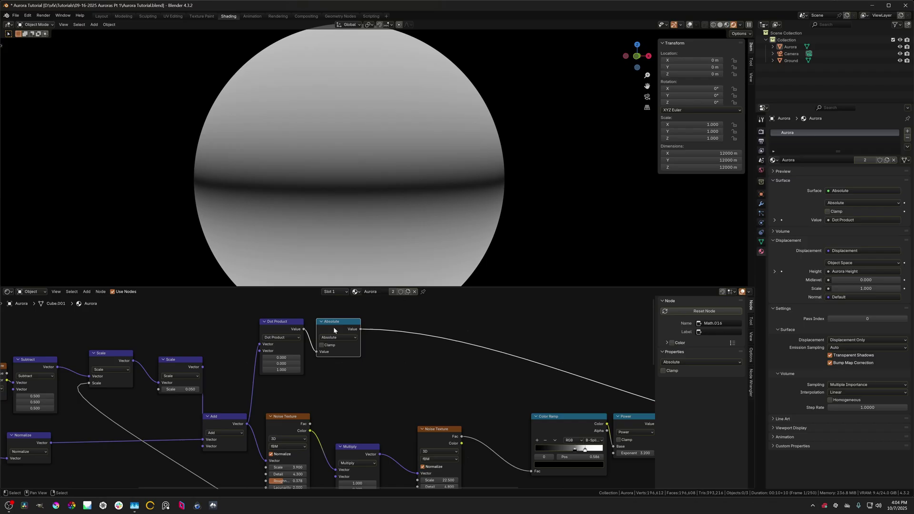
pyautogui.click(563, 419)
pyautogui.hotkey('shift', 'd')
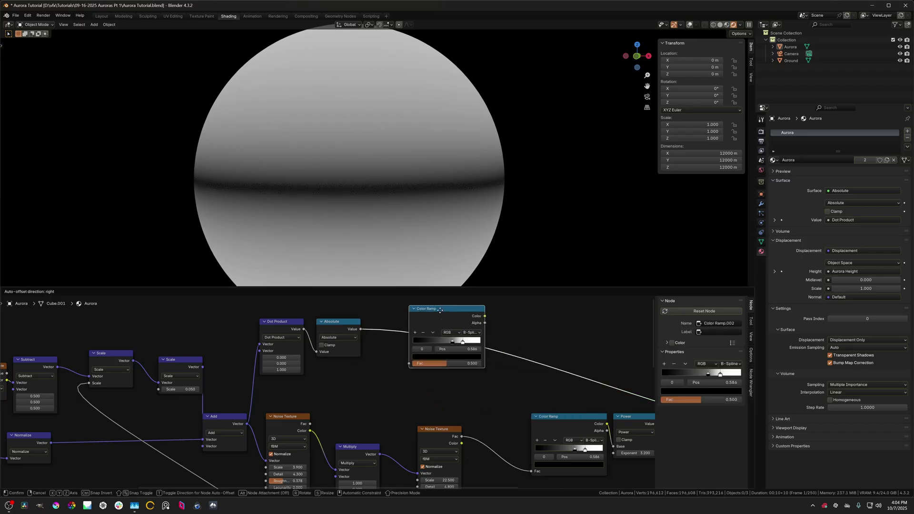
pyautogui.click(432, 309)
pyautogui.scroll(1, 431, 339)
pyautogui.moveTo(431, 339); pyautogui.dragTo(371, 352, button='middle')
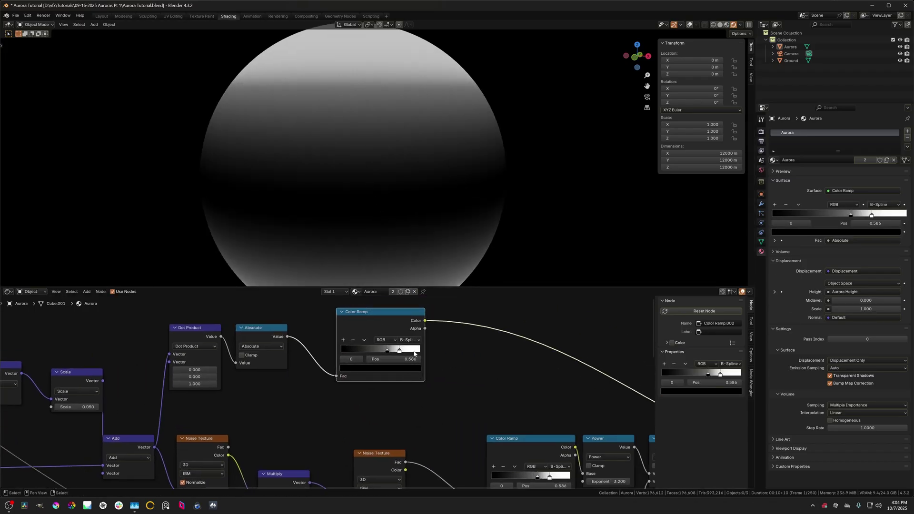
# Step: Add a black stop at position 0.903 to the new Color Ramp and inspect the mask around the pole
pyautogui.keyDown('ctrl'); pyautogui.click(412, 353); pyautogui.keyUp('ctrl')
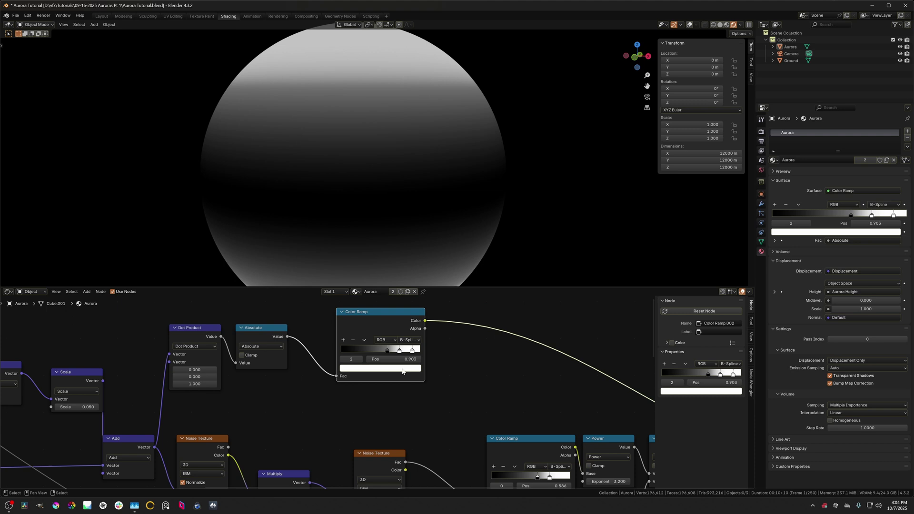
pyautogui.click(402, 369)
pyautogui.moveTo(398, 339); pyautogui.dragTo(322, 351)
pyautogui.scroll(-4, 294, 176)
pyautogui.moveTo(293, 175); pyautogui.dragTo(294, 197, button='middle')
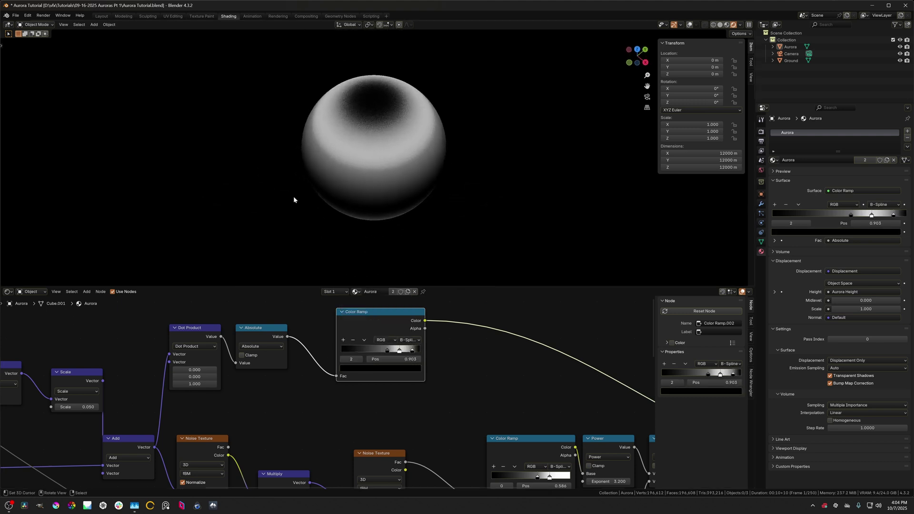
pyautogui.scroll(2, 350, 202)
pyautogui.moveTo(350, 202); pyautogui.dragTo(322, 83, button='middle')
pyautogui.scroll(3, 353, 187)
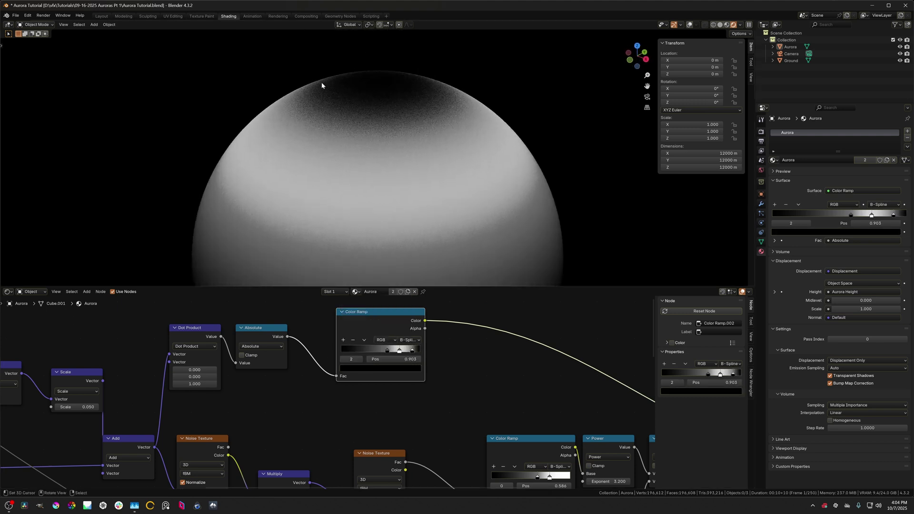
# Step: Move the mask Color Ramp's white stop to position 0.761 and set its interpolation to Ease
pyautogui.scroll(1, 381, 359)
pyautogui.click(415, 345)
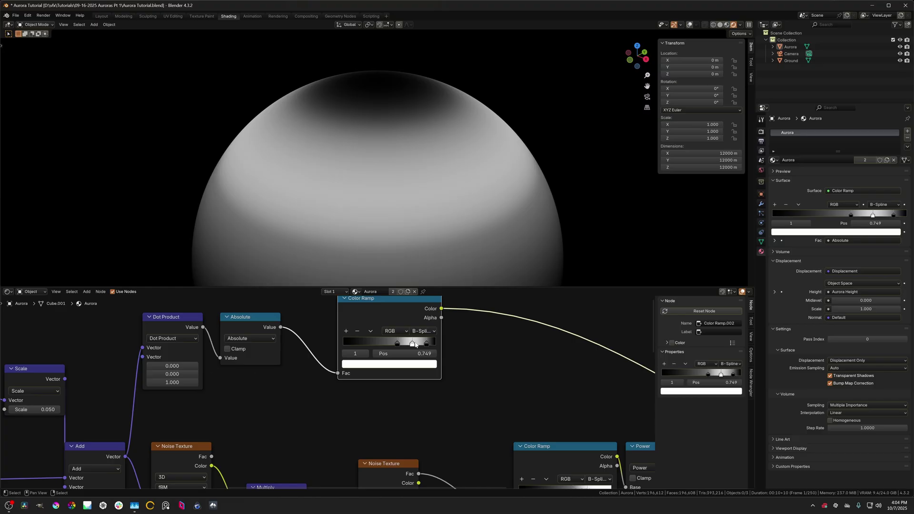
pyautogui.click(423, 332)
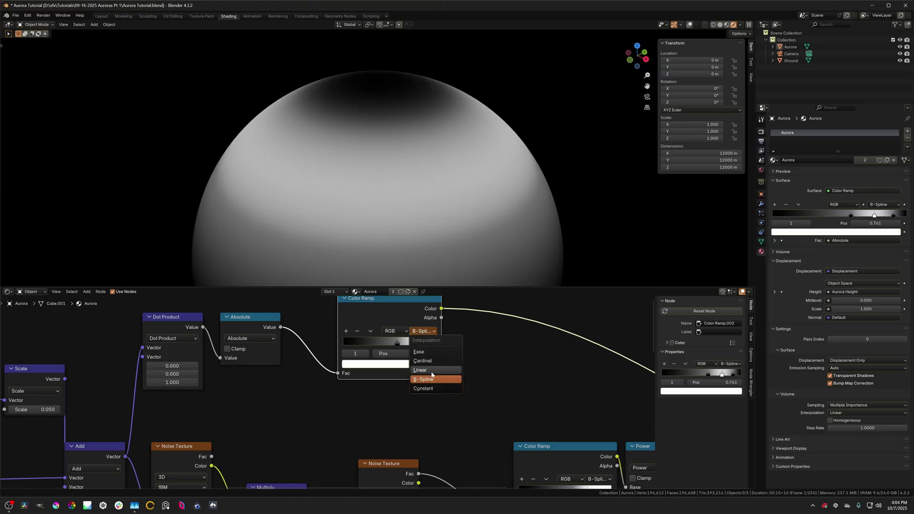
pyautogui.click(426, 353)
# Step: Move the mask Color Ramp's outer black stop to position 1.000 and its first black stop to 0.595
pyautogui.moveTo(427, 344); pyautogui.dragTo(453, 351)
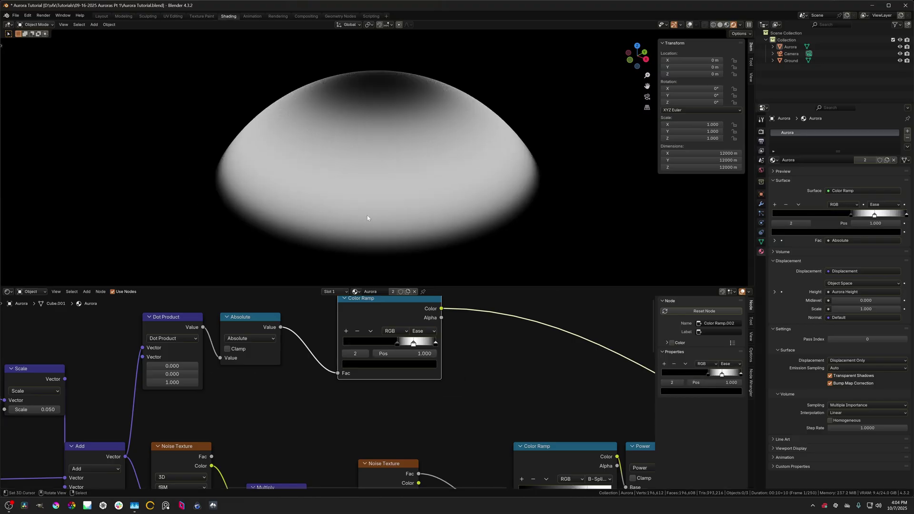
pyautogui.moveTo(396, 344); pyautogui.dragTo(399, 344)
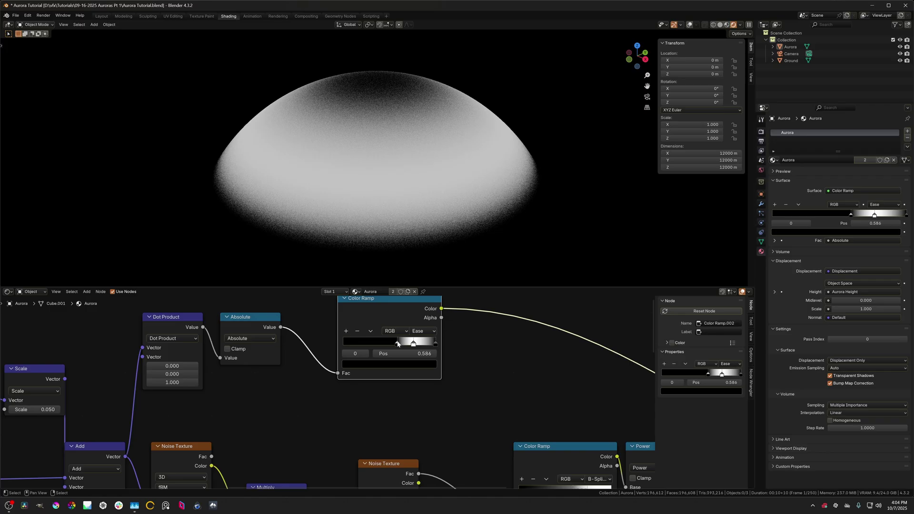
pyautogui.scroll(-3, 241, 230)
pyautogui.scroll(-3, 376, 279)
pyautogui.scroll(-3, 448, 362)
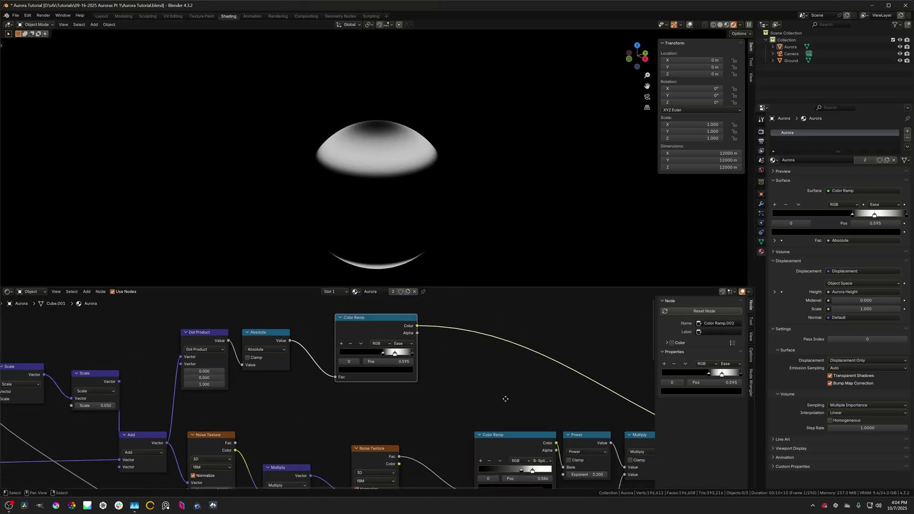
pyautogui.moveTo(504, 398); pyautogui.dragTo(412, 384, button='middle')
pyautogui.scroll(1, 412, 384)
pyautogui.scroll(-2, 438, 395)
pyautogui.click(471, 403)
pyautogui.hotkey('shift', 'd')
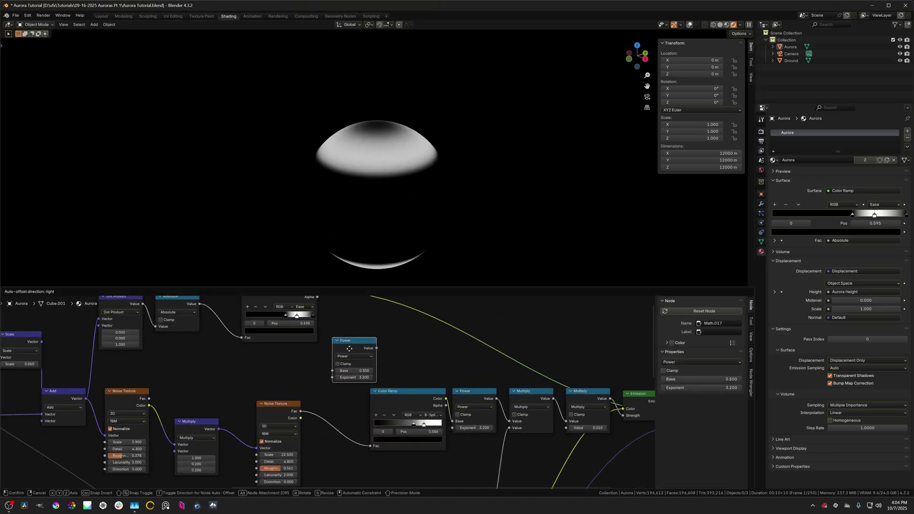
pyautogui.click(350, 352)
pyautogui.press('x')
# Step: Duplicate a Multiply node and wire the copy between the aurora's second Noise Texture and its Color Ramp, placing it in line
pyautogui.click(529, 399)
pyautogui.hotkey('shift', 'd')
pyautogui.click(327, 342)
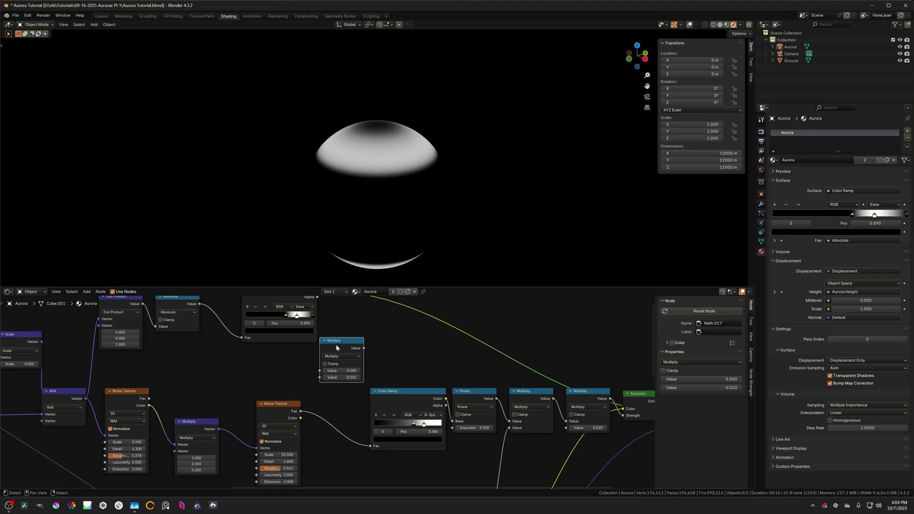
pyautogui.moveTo(300, 413); pyautogui.dragTo(318, 371)
pyautogui.moveTo(363, 349); pyautogui.dragTo(371, 448)
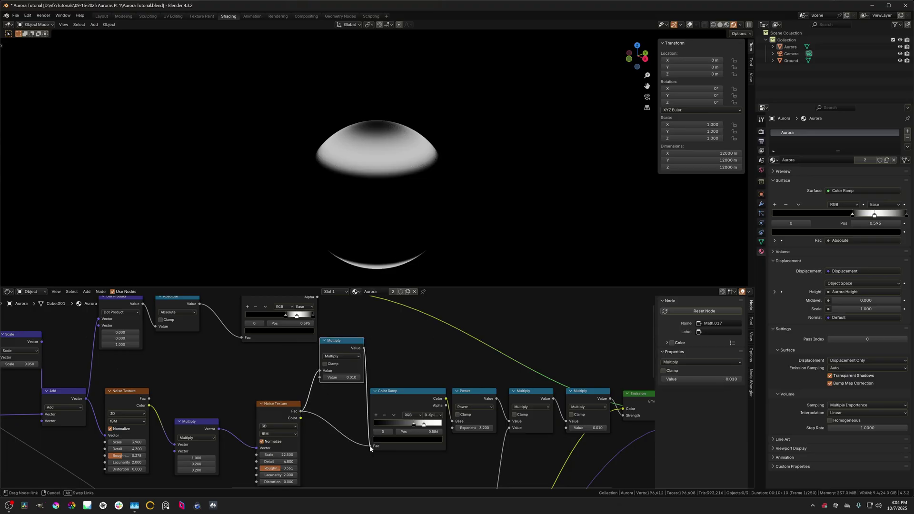
pyautogui.moveTo(347, 348); pyautogui.dragTo(341, 398)
# Step: Connect the mask Color Ramp's Color output to the second Value input of the new Multiply node
pyautogui.moveTo(340, 330); pyautogui.dragTo(342, 373, button='middle')
pyautogui.moveTo(318, 333); pyautogui.dragTo(317, 475)
pyautogui.moveTo(362, 417); pyautogui.dragTo(370, 366, button='middle')
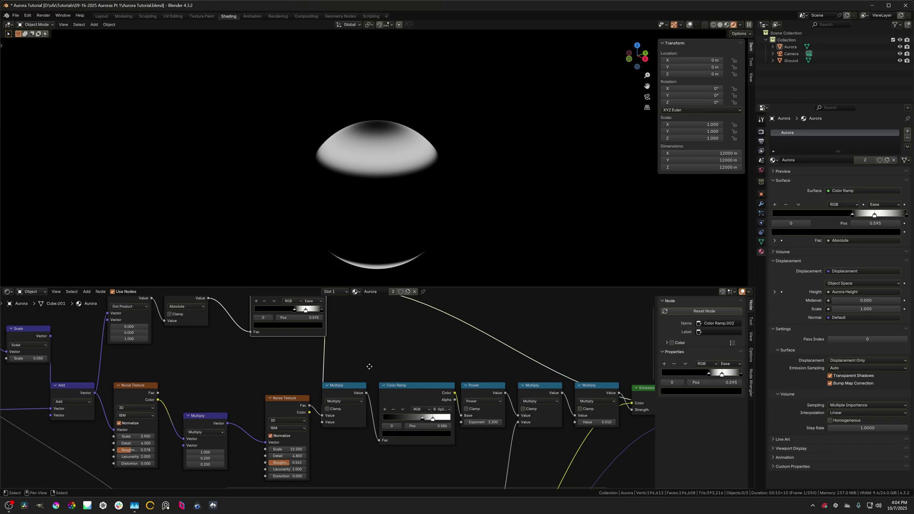
# Step: Preview the outputs of the new Multiply node and the aurora's Color Ramp and compare them around the pole
pyautogui.scroll(4, 370, 366)
pyautogui.click(344, 386)
pyautogui.click(275, 397)
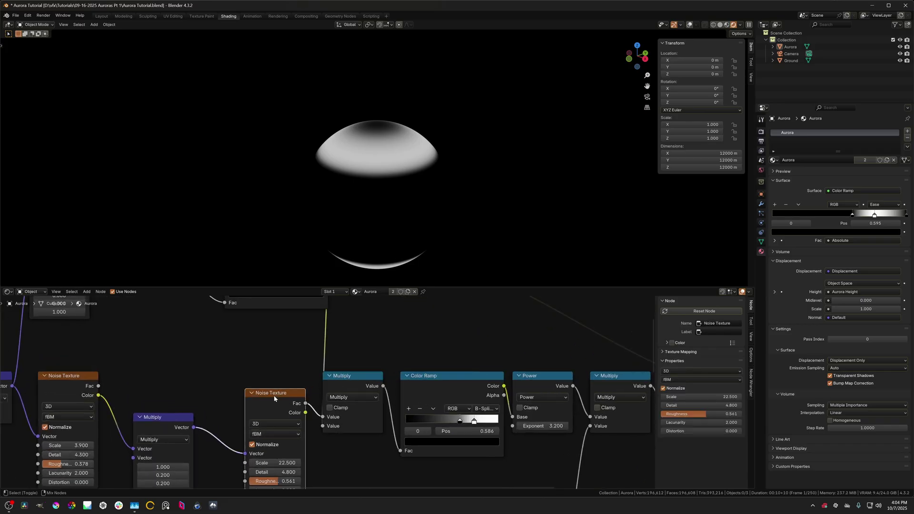
pyautogui.scroll(-1, 350, 385)
pyautogui.click(353, 383)
pyautogui.keyDown('ctrl'); pyautogui.keyDown('shift'); pyautogui.click(353, 383); pyautogui.keyUp('shift'); pyautogui.keyUp('ctrl')
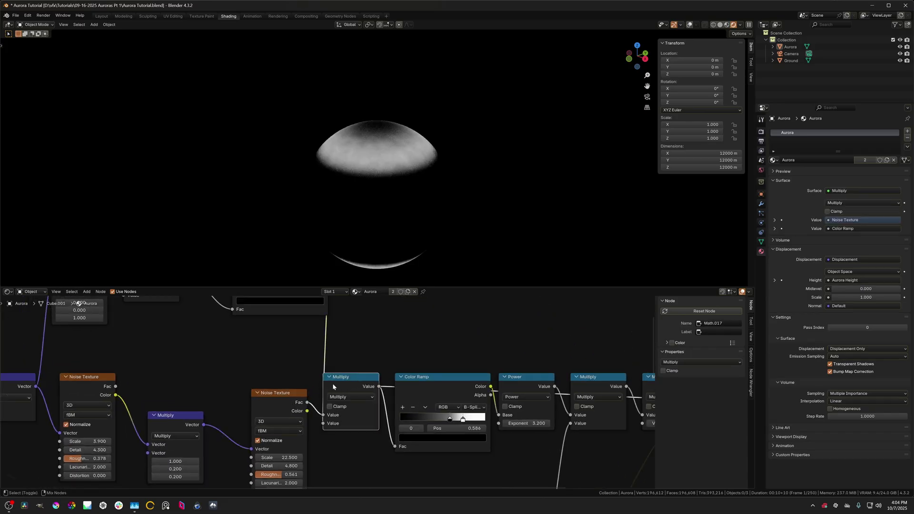
pyautogui.keyDown('ctrl'); pyautogui.keyDown('shift'); pyautogui.click(434, 383); pyautogui.keyUp('shift'); pyautogui.keyUp('ctrl')
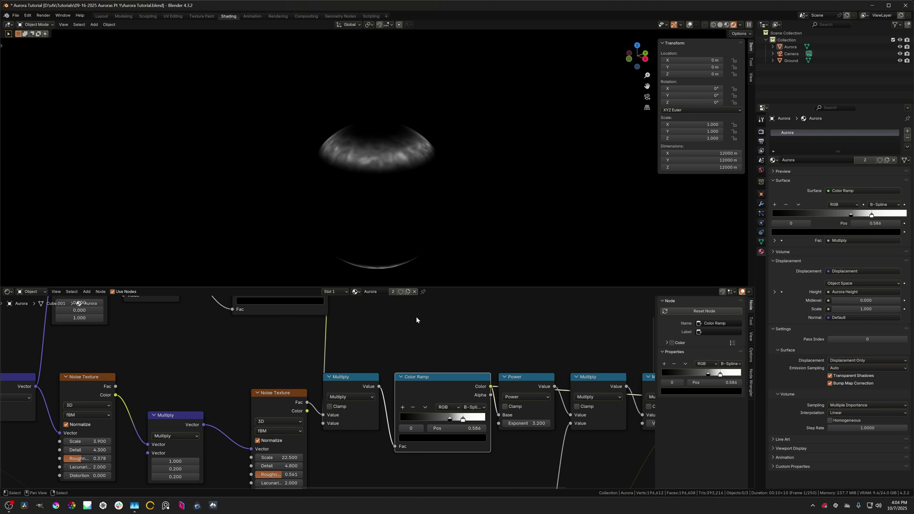
pyautogui.moveTo(419, 318); pyautogui.dragTo(365, 342, button='middle')
pyautogui.scroll(5, 353, 214)
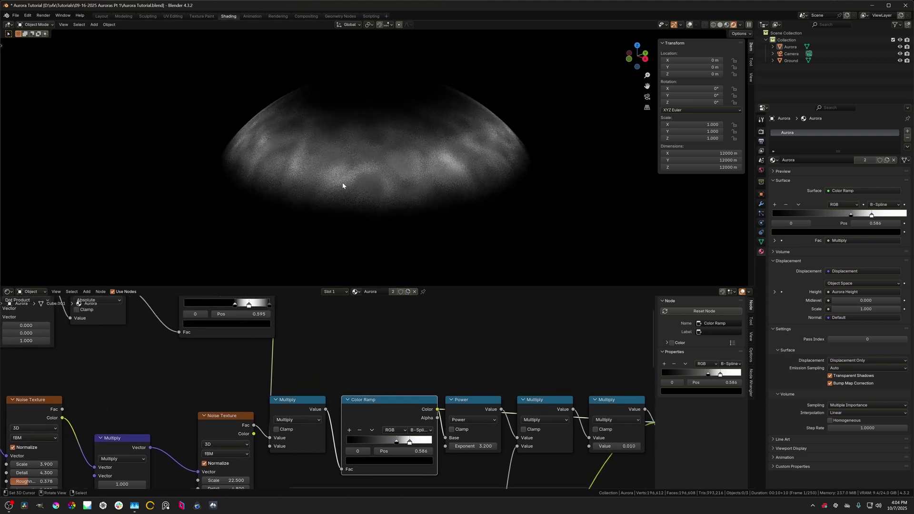
pyautogui.keyDown('ctrl'); pyautogui.keyDown('shift'); pyautogui.click(292, 411); pyautogui.keyUp('shift'); pyautogui.keyUp('ctrl')
pyautogui.keyDown('ctrl'); pyautogui.keyDown('shift'); pyautogui.click(365, 408); pyautogui.keyUp('shift'); pyautogui.keyUp('ctrl')
pyautogui.scroll(-1, 524, 364)
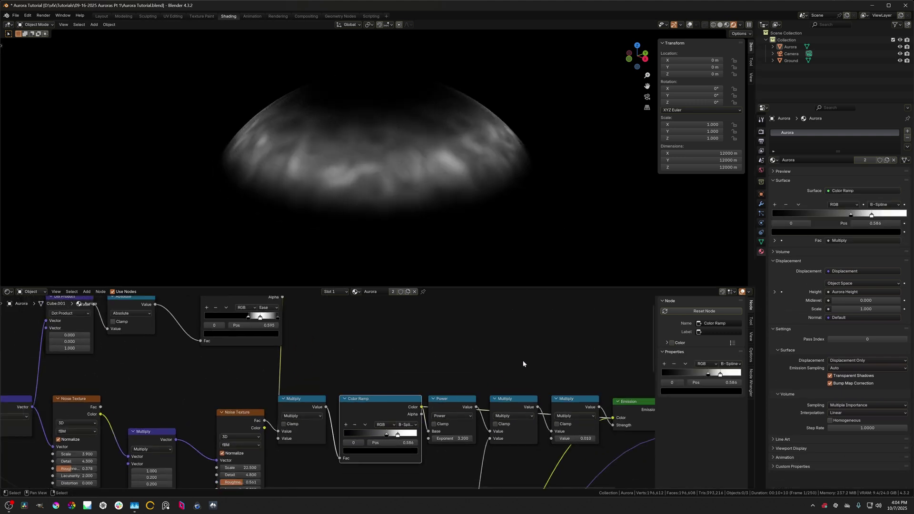
# Step: Preview the last two Multiply nodes, and remove the preview link from Surface so only the Emission volume renders
pyautogui.moveTo(524, 363); pyautogui.dragTo(375, 367, button='middle')
pyautogui.keyDown('ctrl'); pyautogui.keyDown('shift'); pyautogui.click(368, 409); pyautogui.keyUp('shift'); pyautogui.keyUp('ctrl')
pyautogui.keyDown('ctrl'); pyautogui.keyDown('shift'); pyautogui.click(429, 410); pyautogui.keyUp('shift'); pyautogui.keyUp('ctrl')
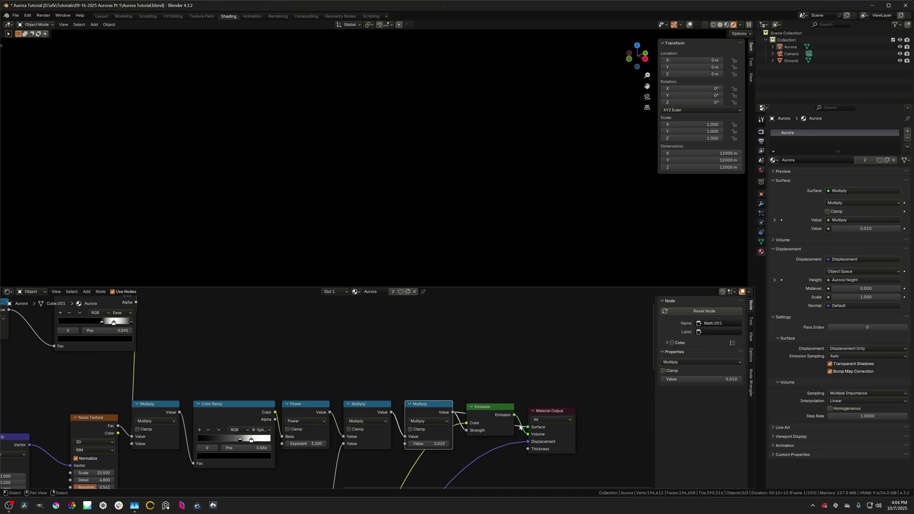
pyautogui.keyDown('ctrl'); pyautogui.keyDown('shift'); pyautogui.click(498, 430); pyautogui.keyUp('shift'); pyautogui.keyUp('ctrl')
pyautogui.scroll(2, 353, 157)
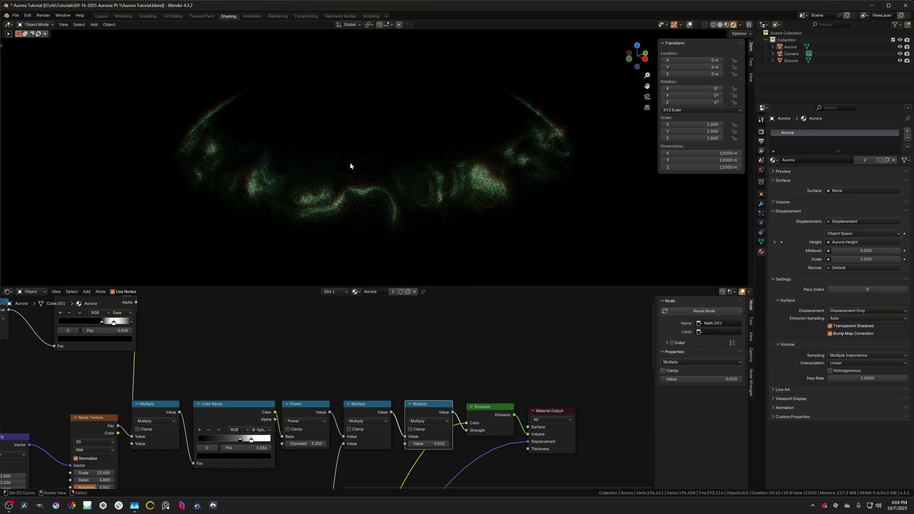
# Step: Move the mask Color Ramp's first black stop to position 0.550 and inspect the aurora band from another angle
pyautogui.scroll(-3, 331, 343)
pyautogui.moveTo(293, 341); pyautogui.dragTo(345, 339, button='middle')
pyautogui.moveTo(437, 195); pyautogui.dragTo(477, 193, button='middle')
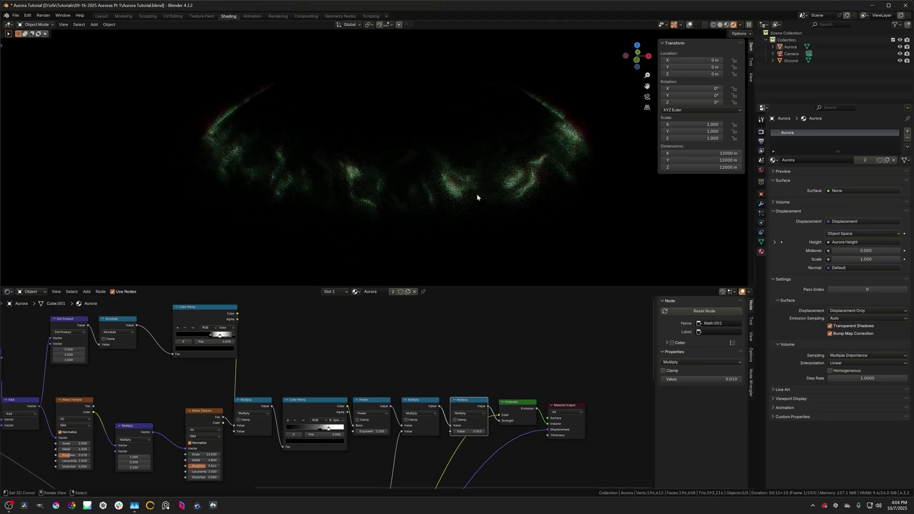
pyautogui.moveTo(320, 315); pyautogui.dragTo(444, 364, button='middle')
pyautogui.scroll(2, 357, 389)
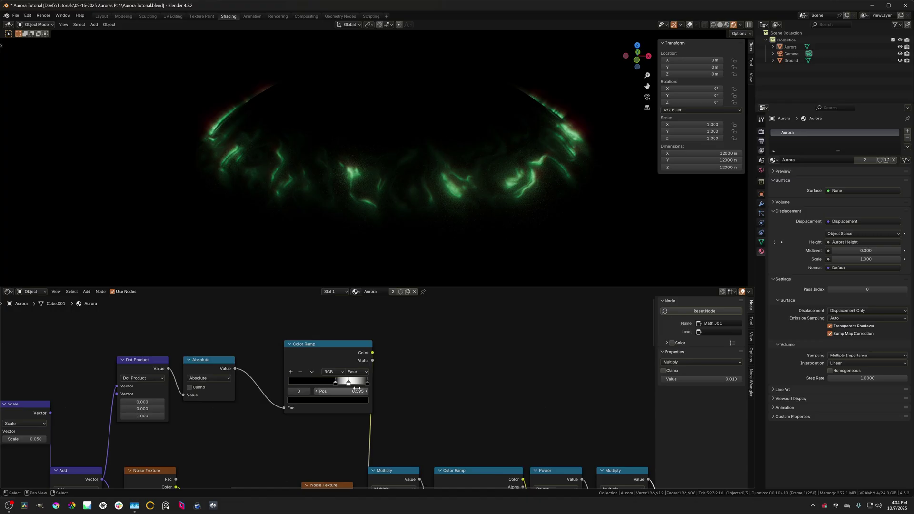
pyautogui.moveTo(337, 384); pyautogui.dragTo(330, 382)
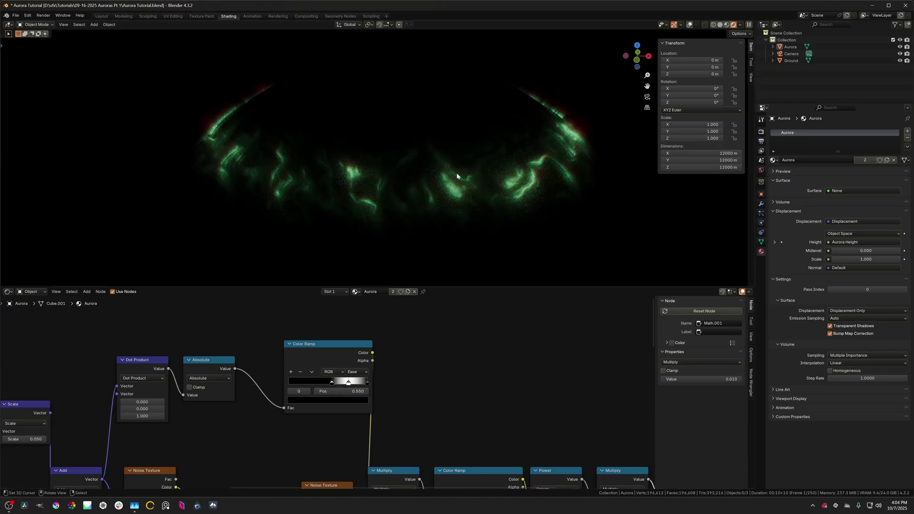
pyautogui.moveTo(460, 177); pyautogui.dragTo(373, 150, button='middle')
pyautogui.scroll(1, 329, 396)
# Step: Shift the mask Color Ramp's white stop toward the pole, to position 0.834, and check the band
pyautogui.click(371, 384)
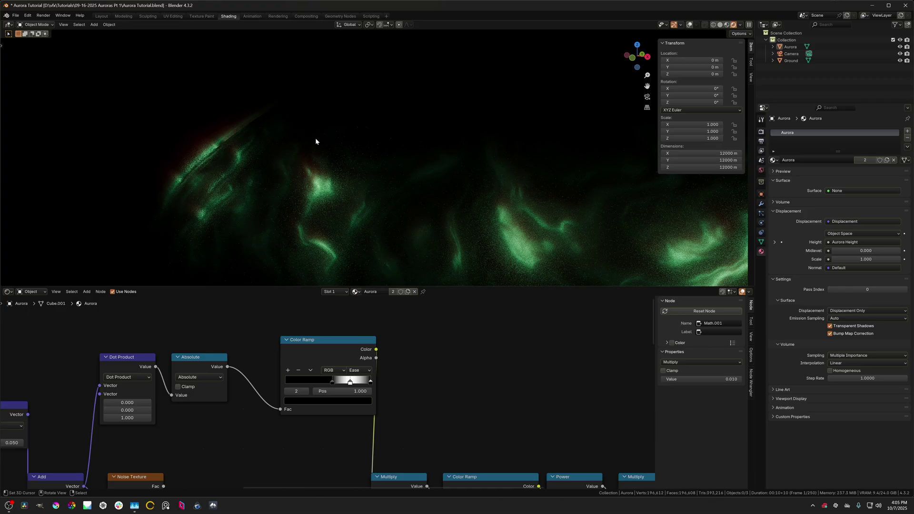
pyautogui.moveTo(316, 139); pyautogui.dragTo(316, 154, button='middle')
pyautogui.scroll(-5, 316, 153)
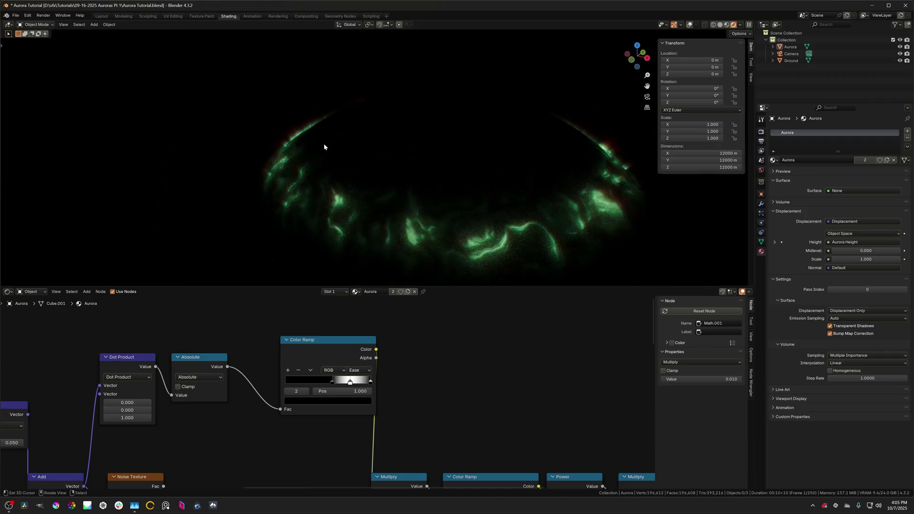
pyautogui.scroll(1, 352, 388)
pyautogui.moveTo(357, 379); pyautogui.dragTo(361, 379)
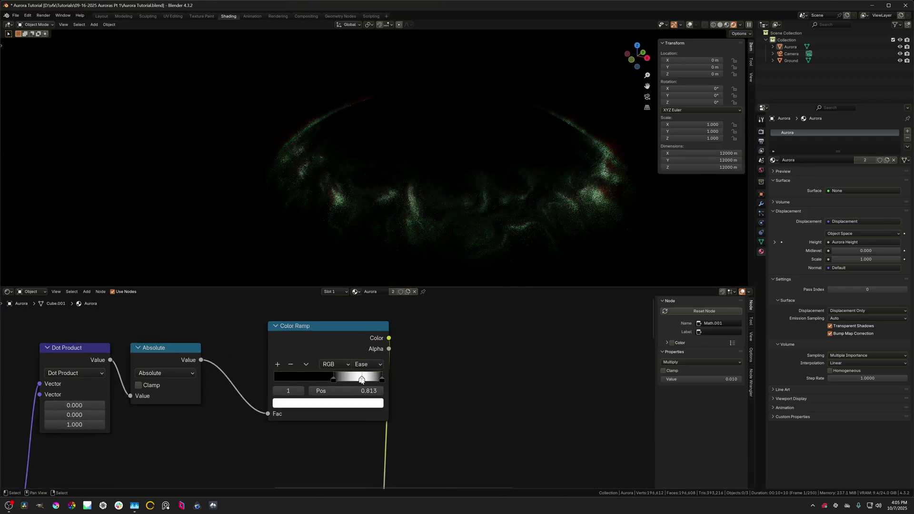
pyautogui.click(379, 379)
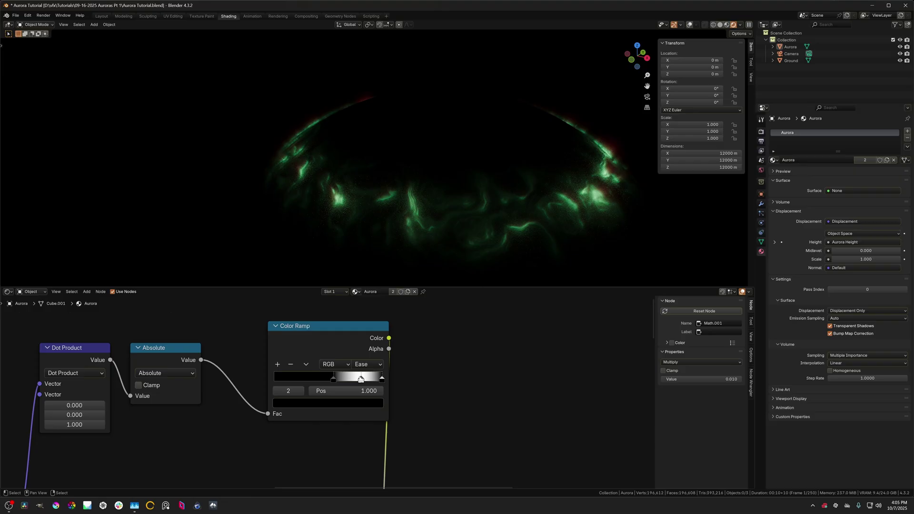
pyautogui.moveTo(361, 379); pyautogui.dragTo(364, 380)
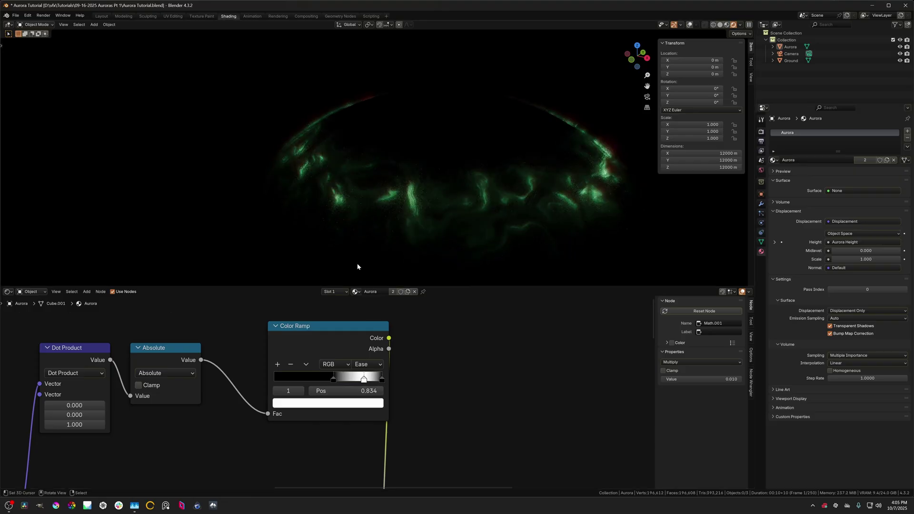
pyautogui.scroll(-5, 362, 213)
pyautogui.scroll(3, 365, 322)
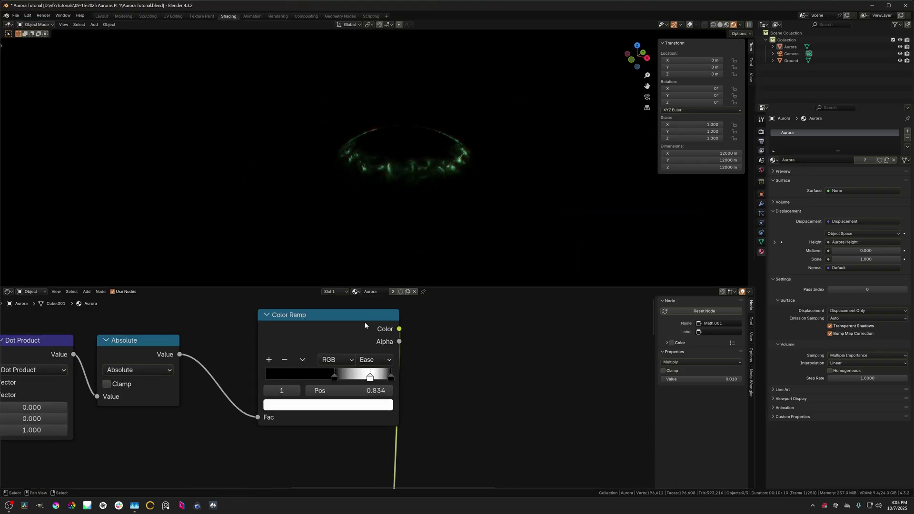
# Step: Recolor the mask Color Ramp's end stop at position 1.000, trying full white and settling on a light grey
pyautogui.click(397, 375)
pyautogui.click(373, 407)
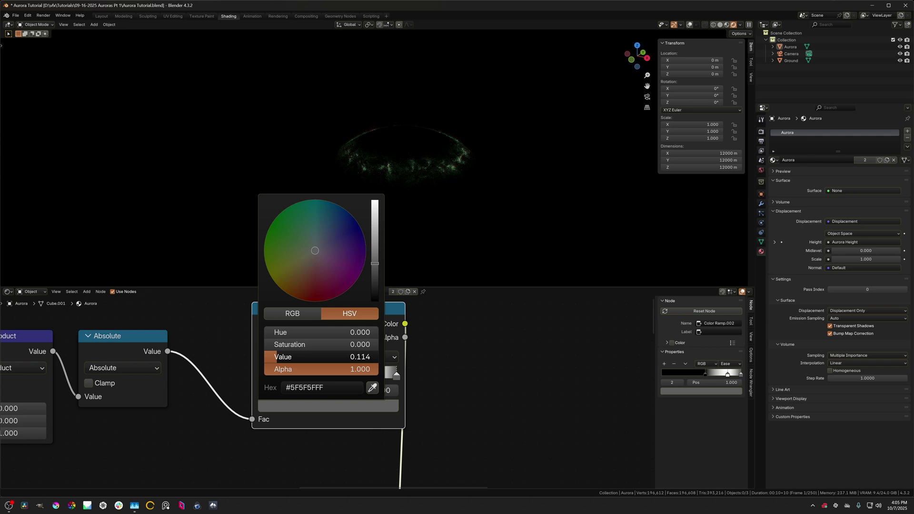
pyautogui.moveTo(278, 357); pyautogui.dragTo(402, 361)
pyautogui.click(367, 408)
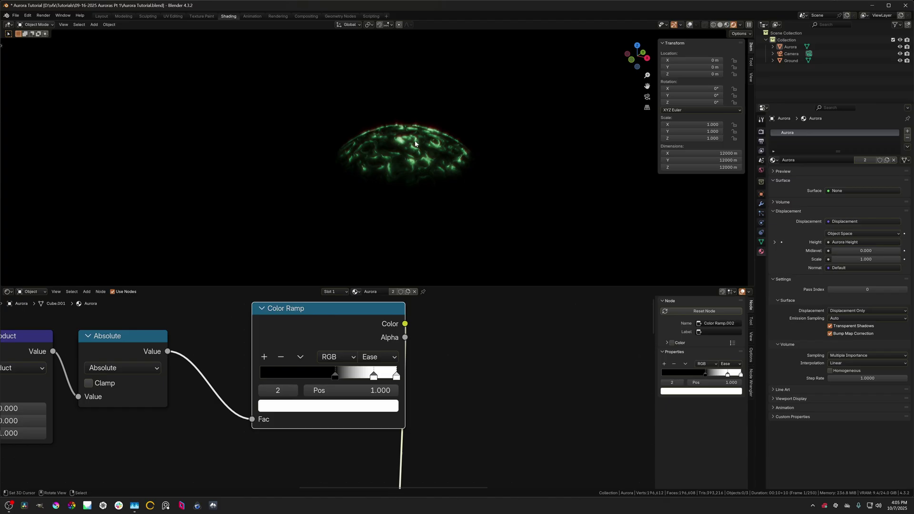
pyautogui.click(360, 405)
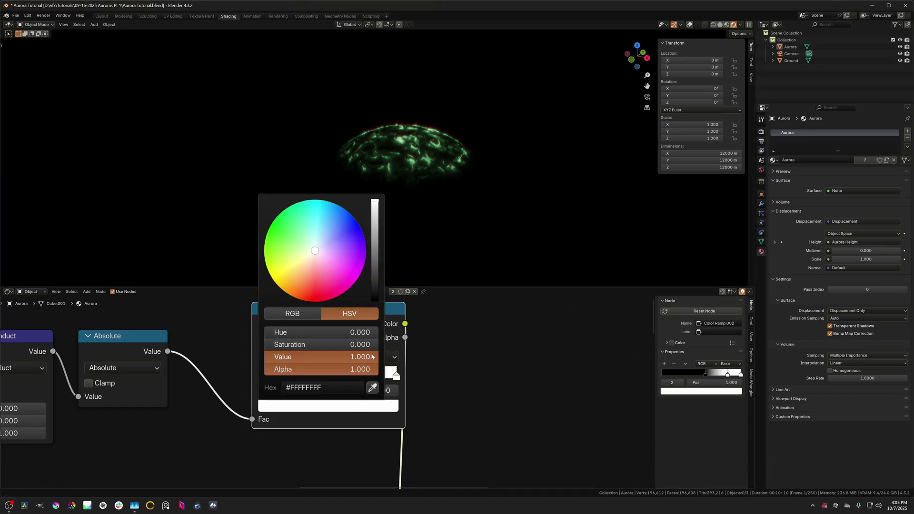
pyautogui.moveTo(324, 356); pyautogui.dragTo(295, 356)
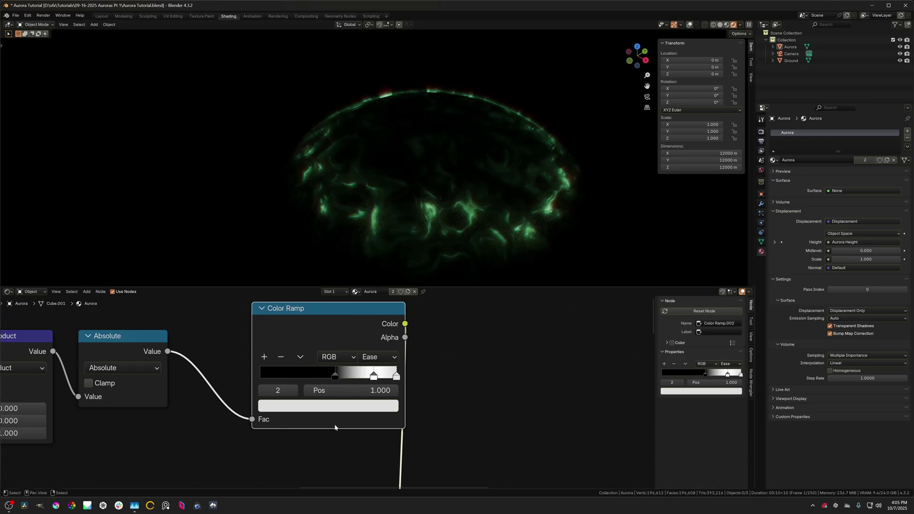
pyautogui.click(335, 406)
pyautogui.moveTo(355, 358); pyautogui.dragTo(341, 360)
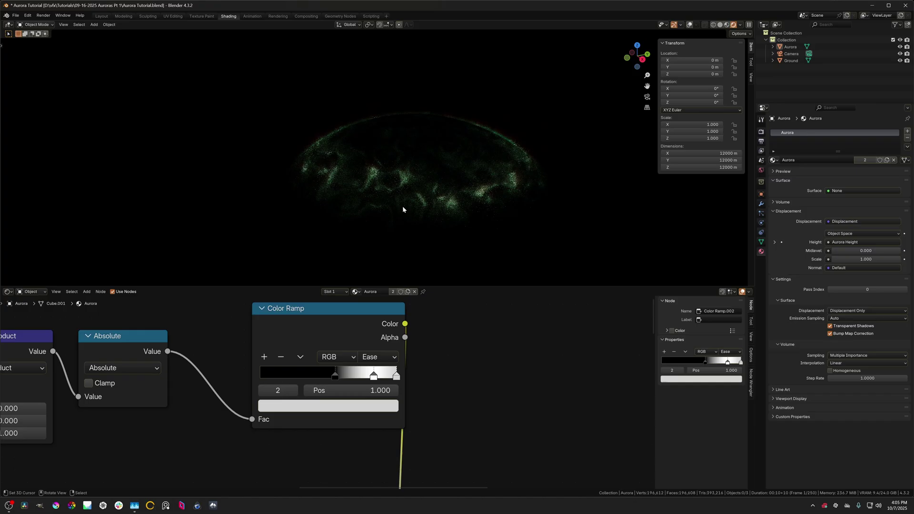
# Step: Create a new material for the Ground object and delete its Principled BSDF node
pyautogui.moveTo(421, 235); pyautogui.dragTo(453, 192, button='middle')
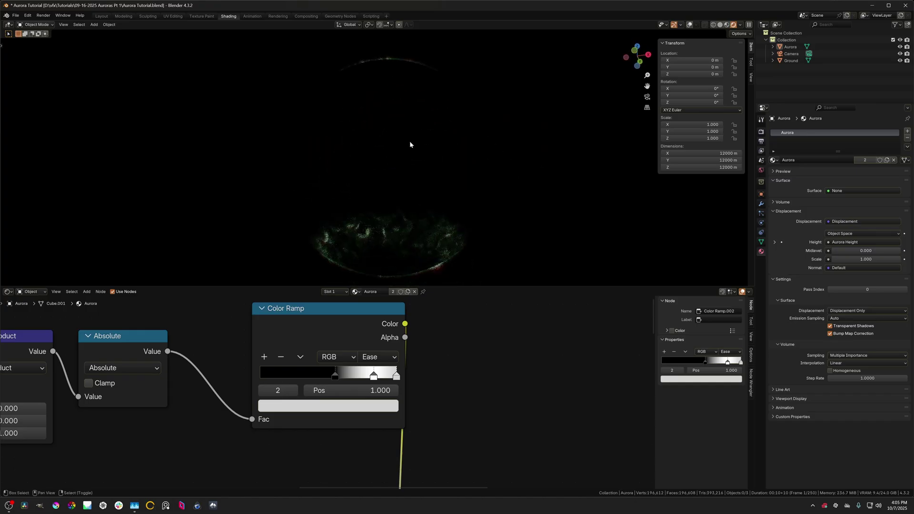
pyautogui.click(792, 61)
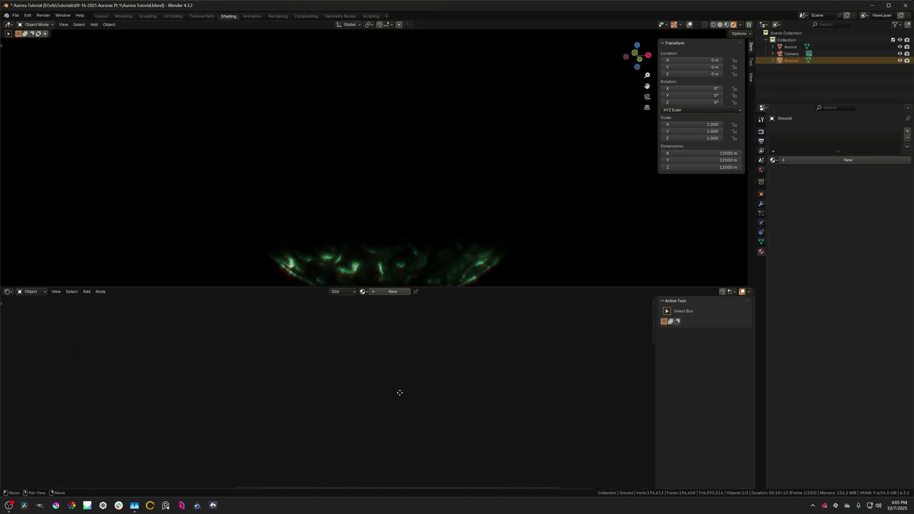
pyautogui.click(390, 293)
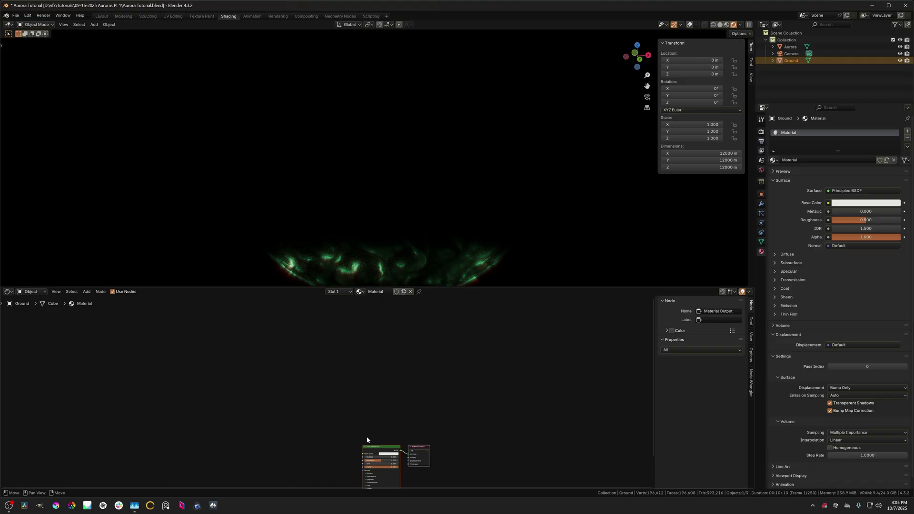
pyautogui.moveTo(367, 438); pyautogui.dragTo(320, 350, button='middle')
pyautogui.scroll(5, 320, 350)
pyautogui.click(357, 350)
pyautogui.hotkey('ctrl', 'x')
# Step: Add an Image Texture with linked Mapping and Texture Coordinate nodes, feeding its Color into the Material Output's Surface
pyautogui.click(400, 351)
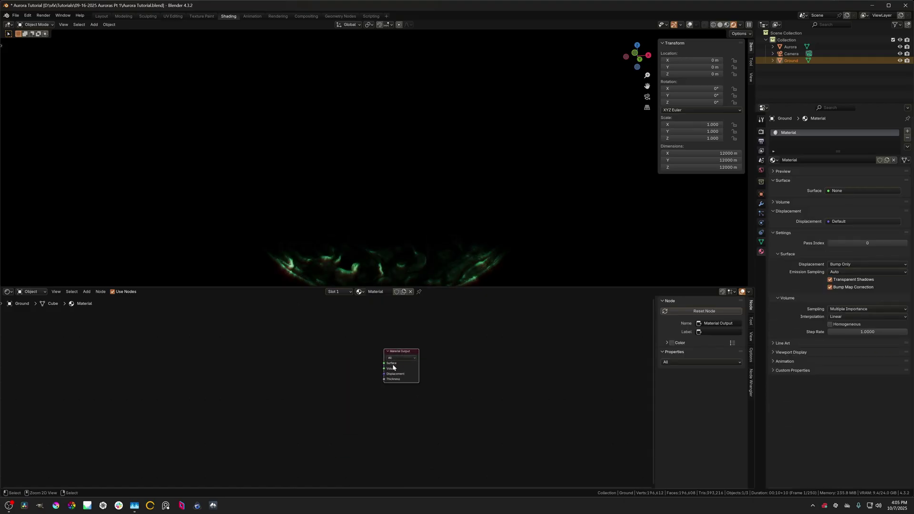
pyautogui.hotkey('ctrl', 't')
pyautogui.scroll(2, 253, 376)
pyautogui.moveTo(222, 351)
pyautogui.mouseDown()
pyautogui.moveTo(234, 371)
pyautogui.moveTo(192, 336)
pyautogui.moveTo(212, 359)
pyautogui.mouseUp()
pyautogui.scroll(2, 286, 362)
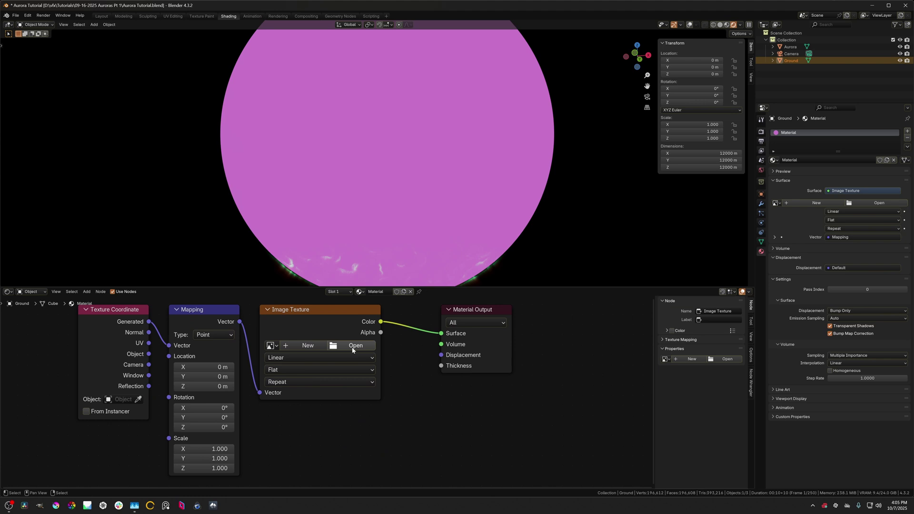
# Step: Set the Ground material's Image Texture node to Sphere projection
pyautogui.click(137, 322)
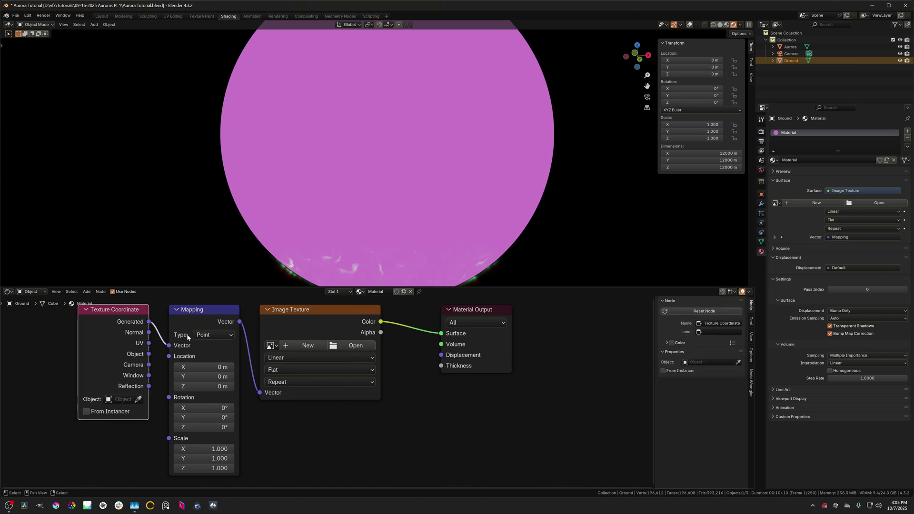
pyautogui.click(308, 359)
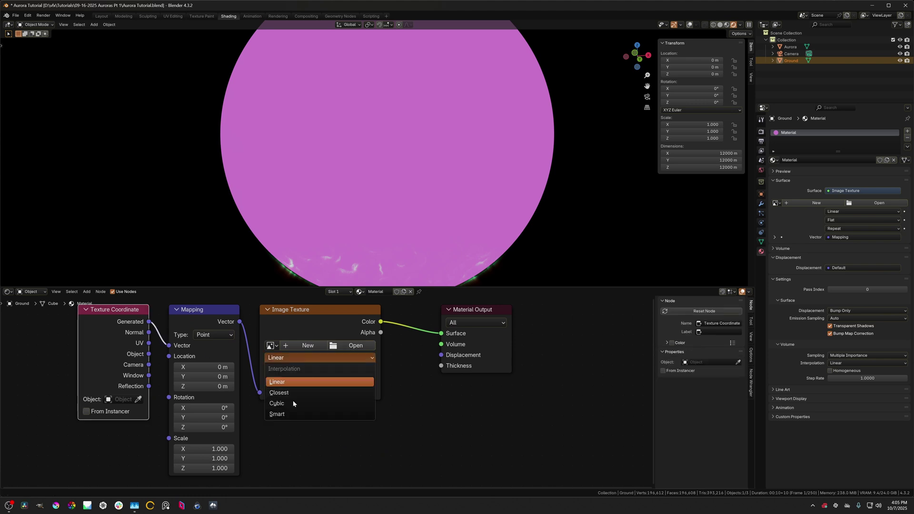
pyautogui.click(253, 377)
pyautogui.click(281, 372)
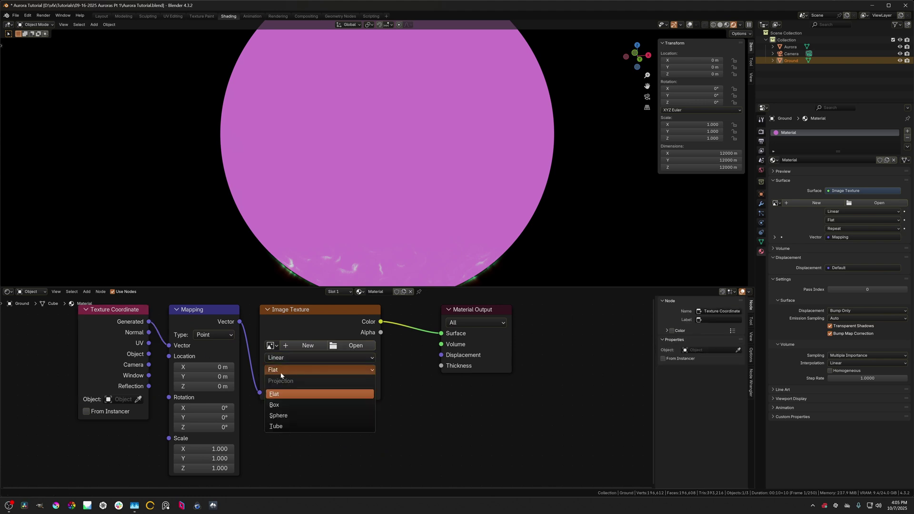
pyautogui.click(286, 416)
# Step: Load Nightlights_21k.jpg from the Equirectangular Maps folder into the Ground material's Image Texture
pyautogui.click(355, 346)
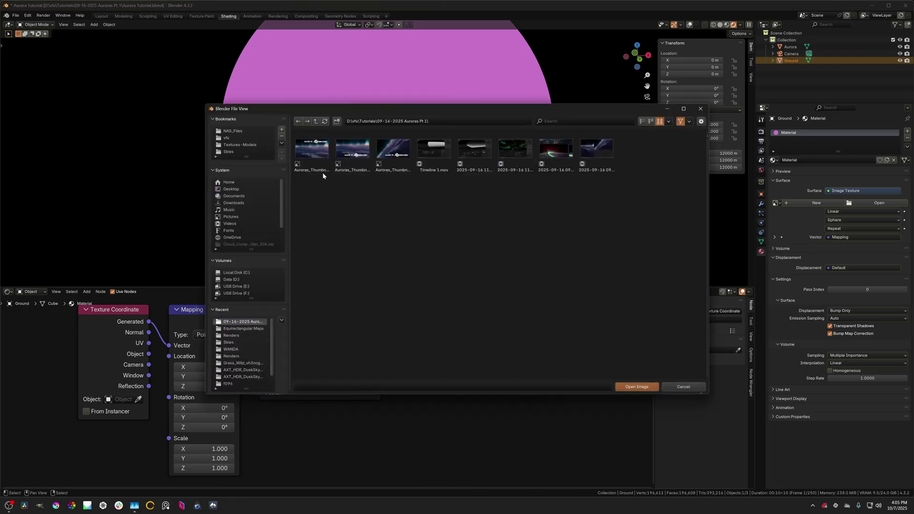
pyautogui.click(243, 329)
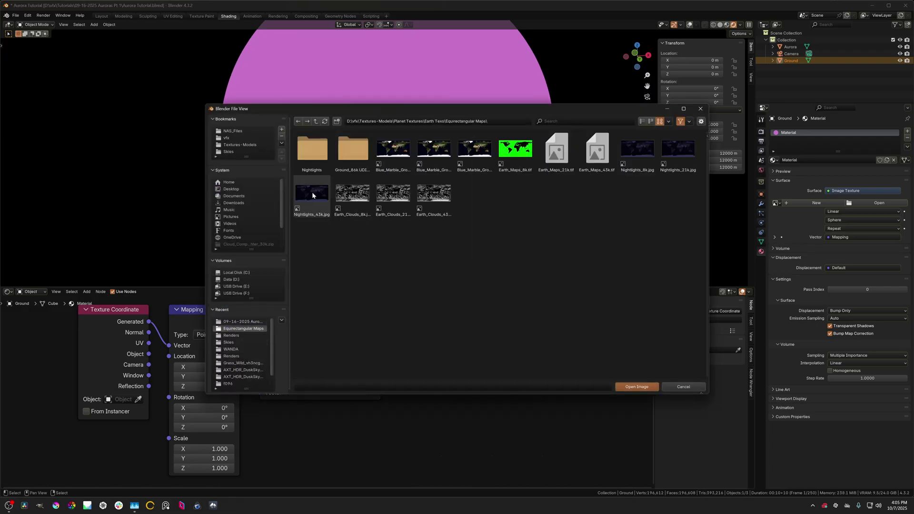
pyautogui.click(312, 193)
pyautogui.click(681, 153)
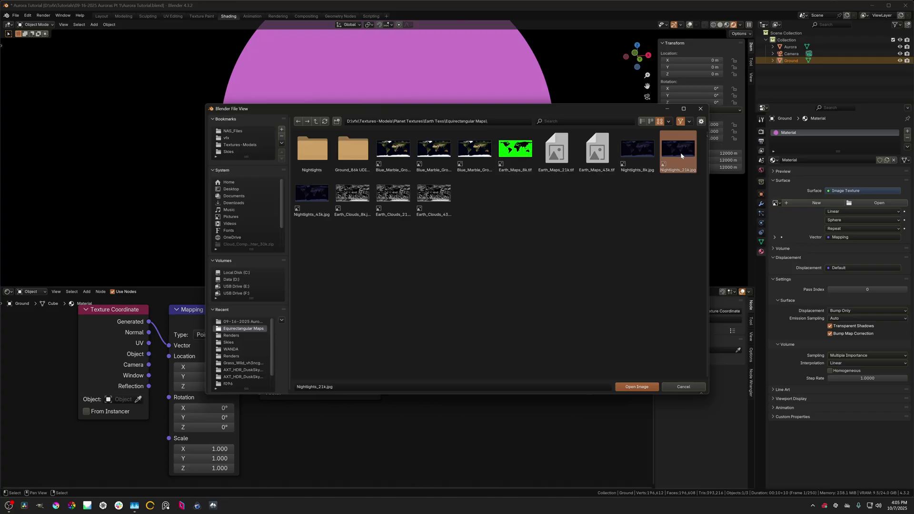
pyautogui.doubleClick(681, 153)
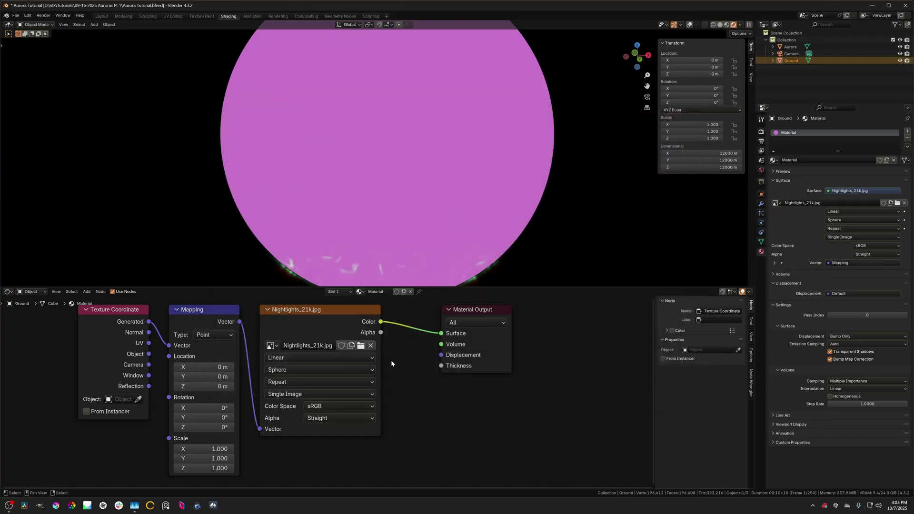
# Step: Examine the night-lights texture on the globe beneath the auroras, and look over the Ground material's node chain
pyautogui.moveTo(301, 251); pyautogui.dragTo(318, 256, button='middle')
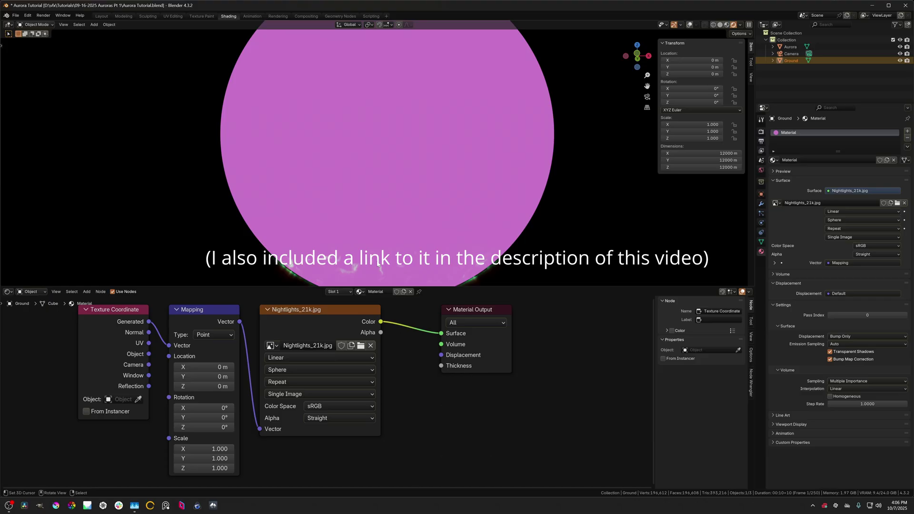
pyautogui.moveTo(347, 182); pyautogui.dragTo(343, 176, button='middle')
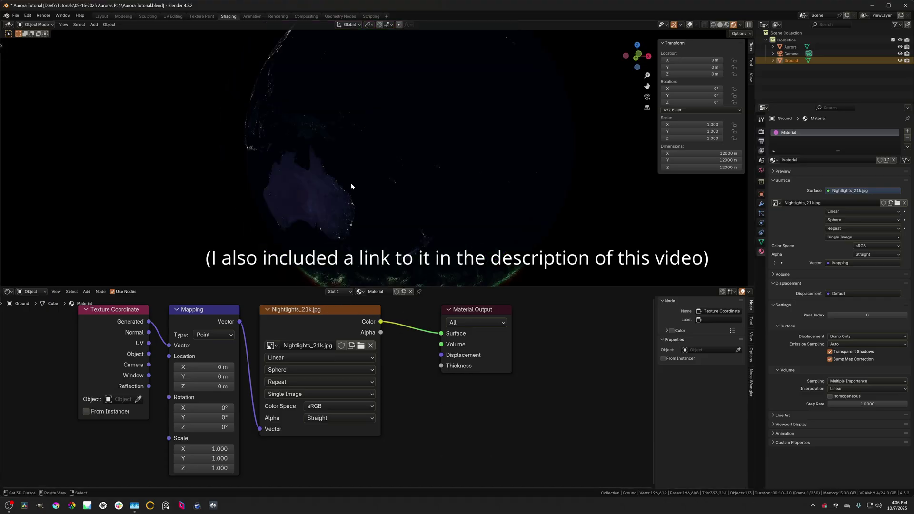
pyautogui.moveTo(351, 174); pyautogui.dragTo(327, 138, button='middle')
pyautogui.scroll(4, 381, 159)
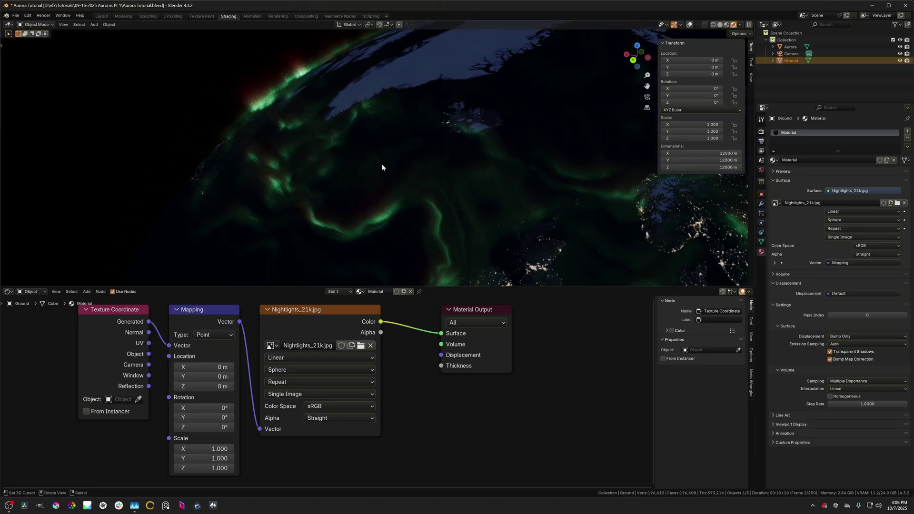
pyautogui.scroll(-1, 283, 341)
pyautogui.scroll(-2, 283, 341)
pyautogui.moveTo(283, 341); pyautogui.dragTo(371, 370, button='middle')
pyautogui.scroll(2, 371, 369)
pyautogui.moveTo(133, 336); pyautogui.dragTo(324, 349)
pyautogui.click(451, 389)
pyautogui.click(365, 365)
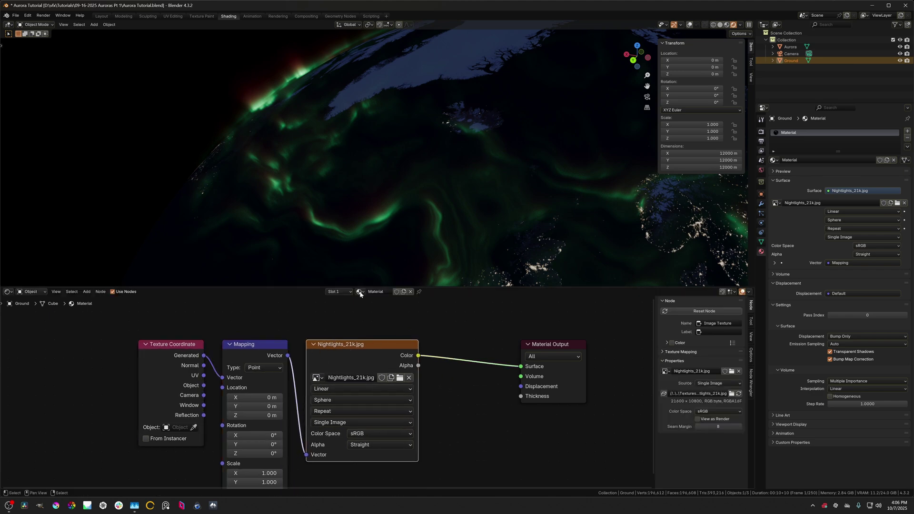
pyautogui.moveTo(379, 239); pyautogui.dragTo(343, 217, button='middle')
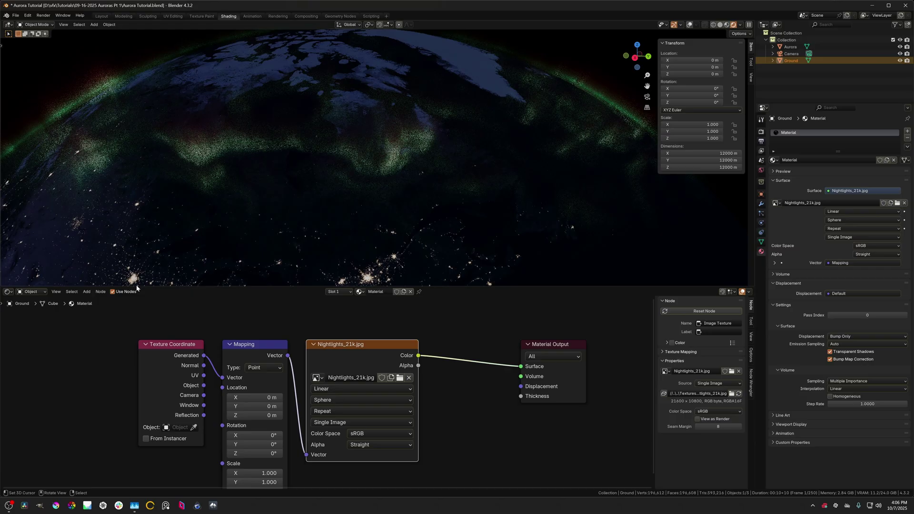
# Step: Select the Aurora object and review its material's noise, ramp and emission nodes against the auroras on the globe
pyautogui.click(140, 194)
pyautogui.scroll(-4, 296, 412)
pyautogui.moveTo(300, 414); pyautogui.dragTo(296, 426, button='middle')
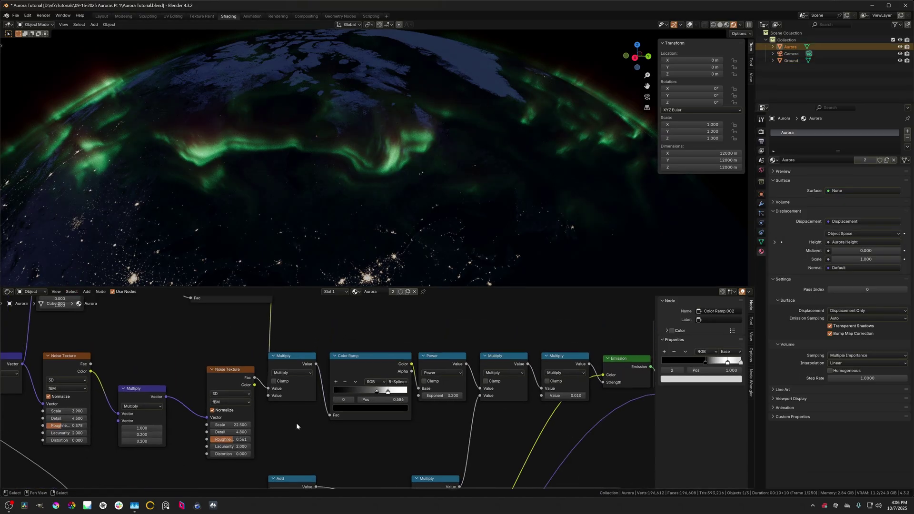
pyautogui.scroll(2, 297, 426)
pyautogui.moveTo(294, 359); pyautogui.dragTo(301, 358)
pyautogui.moveTo(322, 314); pyautogui.dragTo(336, 403, button='middle')
pyautogui.scroll(-1, 336, 404)
pyautogui.moveTo(246, 333); pyautogui.dragTo(213, 346)
pyautogui.scroll(-1, 378, 327)
pyautogui.moveTo(396, 327); pyautogui.dragTo(369, 327, button='middle')
pyautogui.moveTo(400, 225); pyautogui.dragTo(352, 206, button='middle')
# Step: Set the Scale value to 0.025 on the second Scale node following the White Noise Texture in the Aurora material
pyautogui.scroll(-3, 260, 403)
pyautogui.moveTo(260, 403); pyautogui.dragTo(491, 402, button='middle')
pyautogui.scroll(1, 449, 413)
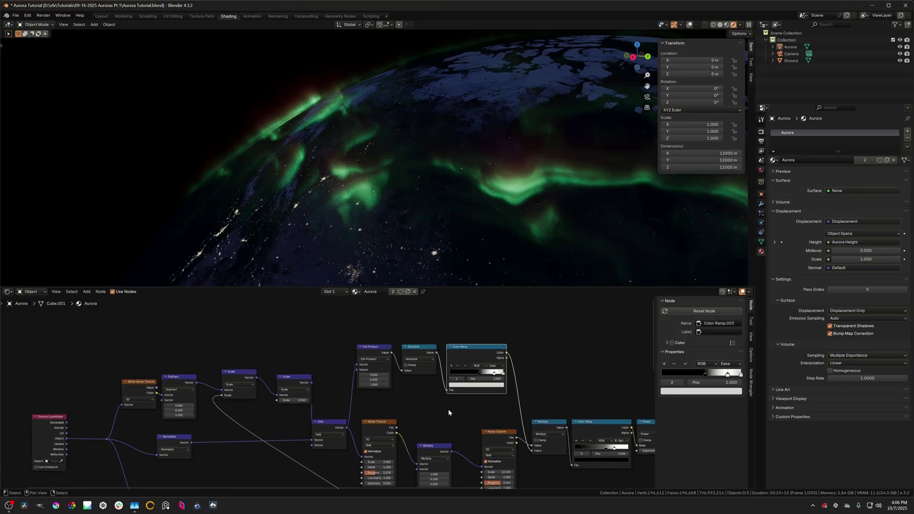
pyautogui.moveTo(367, 179); pyautogui.dragTo(363, 218, button='middle')
pyautogui.scroll(2, 305, 383)
pyautogui.scroll(2, 284, 136)
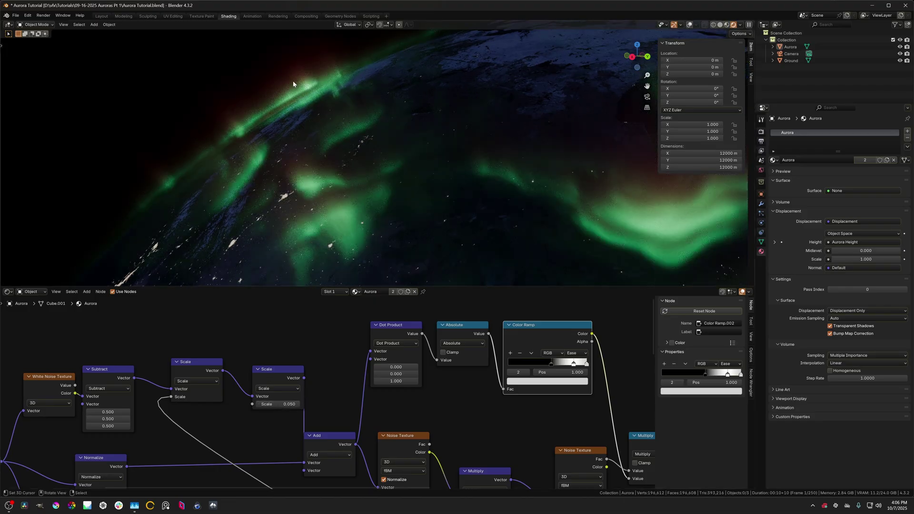
pyautogui.click(284, 404)
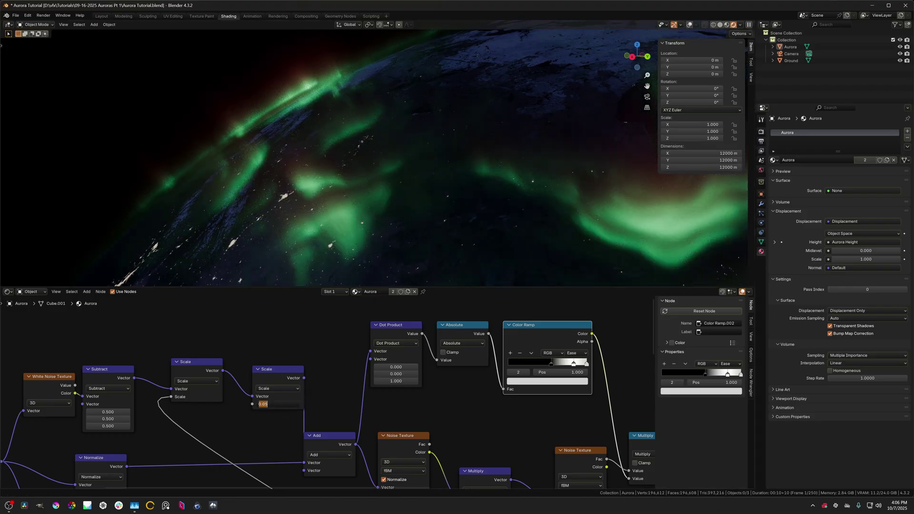
pyautogui.write('0.025')
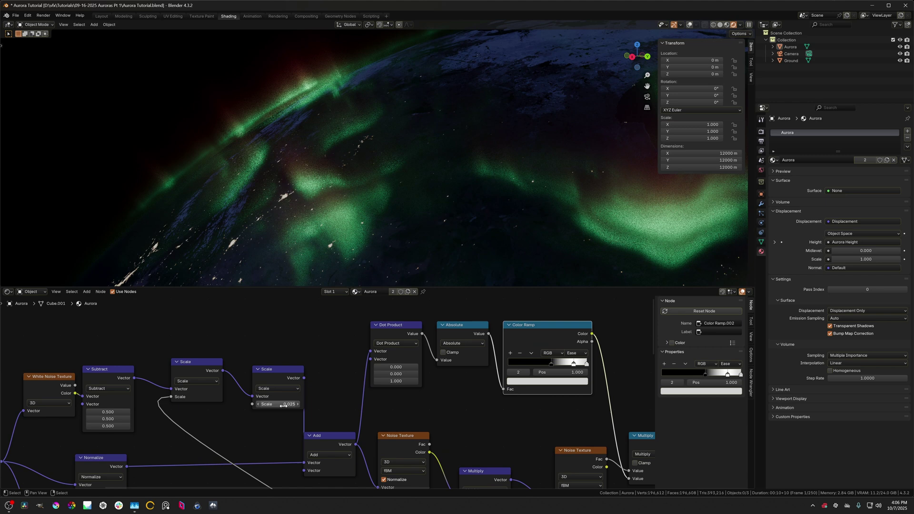
pyautogui.press('Return')
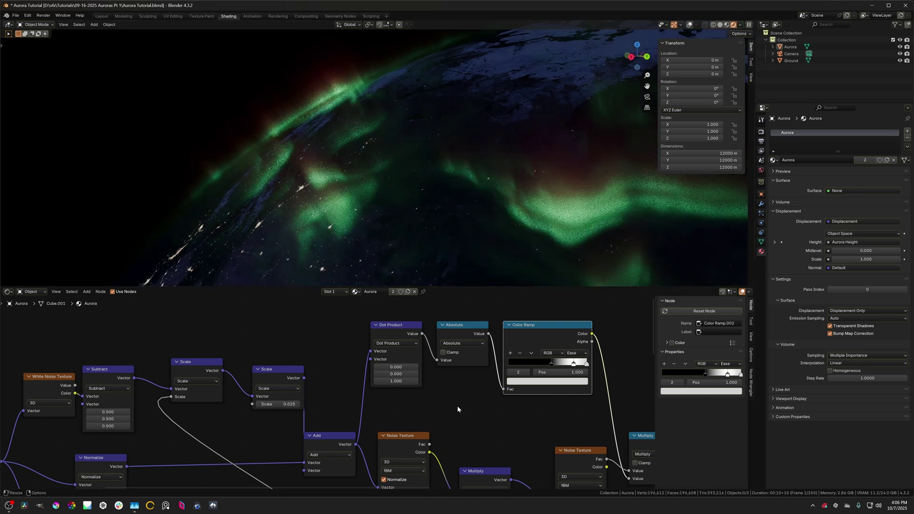
# Step: Raise the second Noise Texture's Roughness to 0.760 and move the following Color Ramp's black stop to position 0.562
pyautogui.moveTo(452, 429); pyautogui.dragTo(286, 338, button='middle')
pyautogui.moveTo(419, 436); pyautogui.dragTo(458, 435)
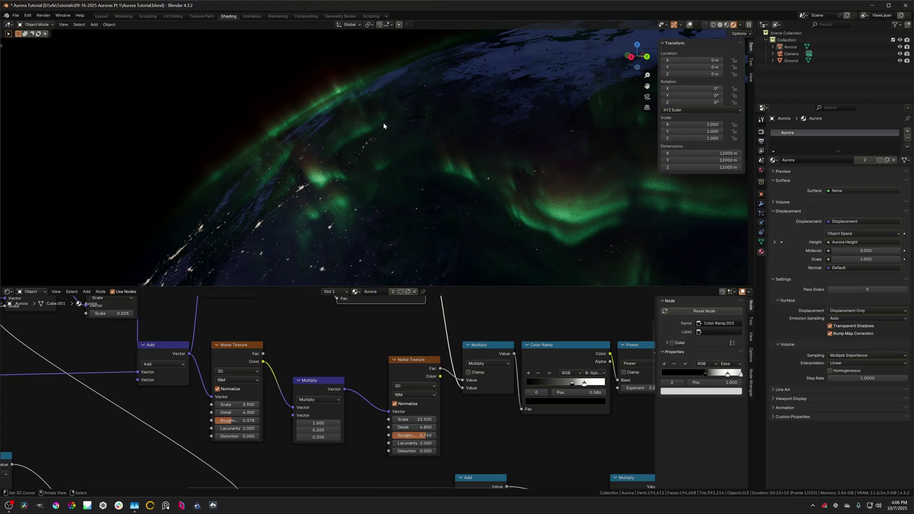
pyautogui.moveTo(485, 432); pyautogui.dragTo(398, 421, button='middle')
pyautogui.moveTo(486, 374); pyautogui.dragTo(486, 375)
pyautogui.scroll(-2, 465, 126)
# Step: Examine the auroras around the globe, along the horizon, over the polar region and close up above the city lights
pyautogui.moveTo(437, 125); pyautogui.dragTo(447, 126, button='middle')
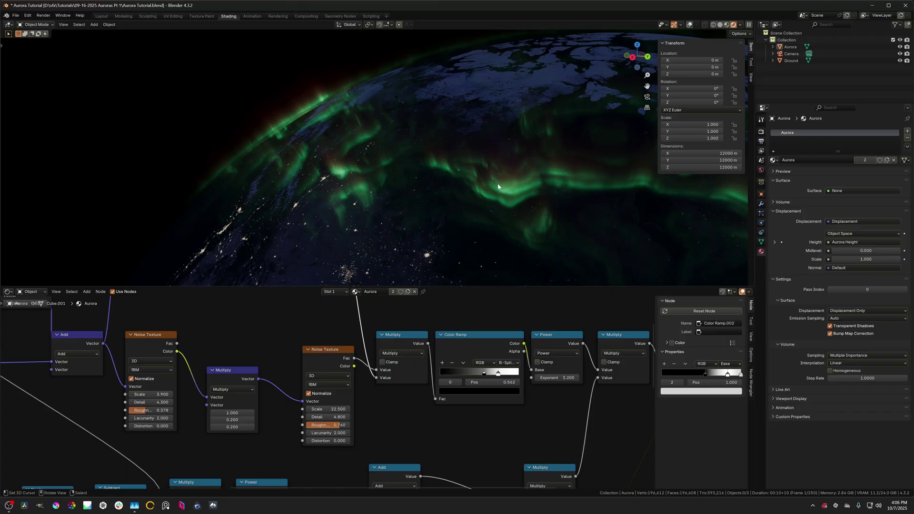
pyautogui.moveTo(498, 186); pyautogui.dragTo(414, 198, button='middle')
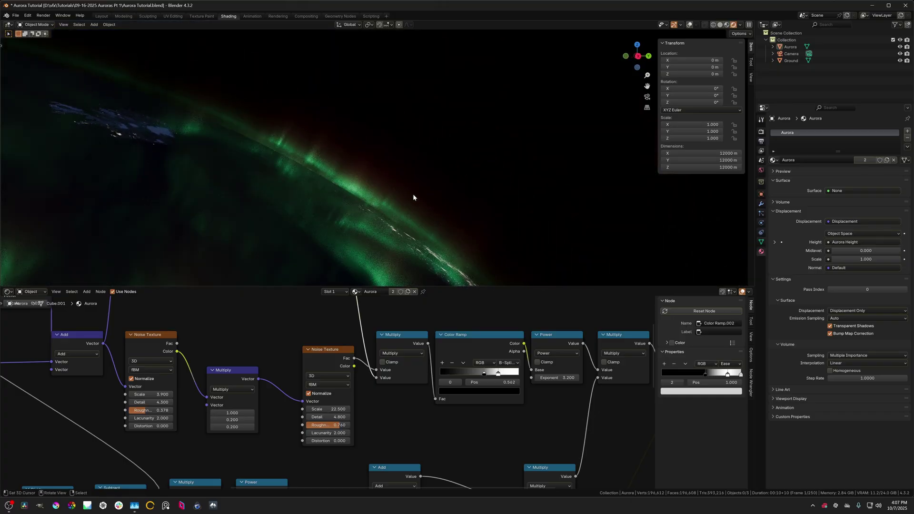
pyautogui.moveTo(220, 129); pyautogui.dragTo(292, 198, button='middle')
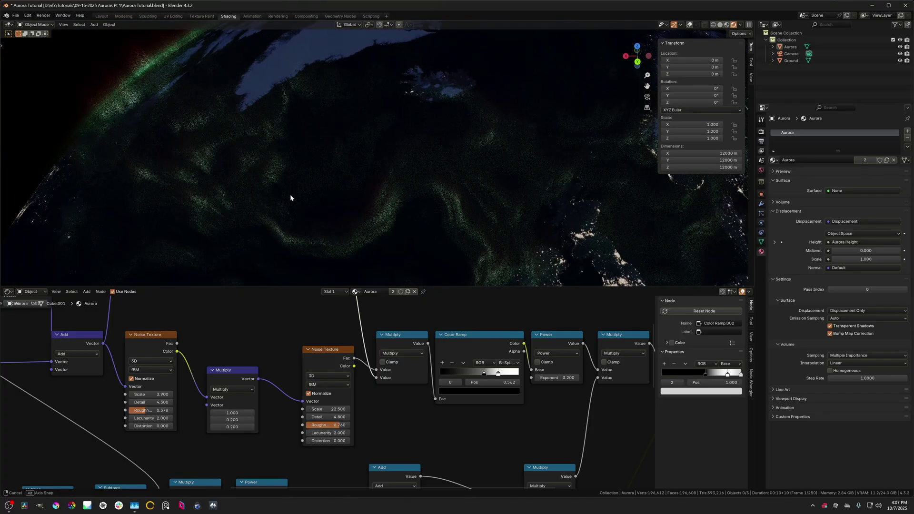
pyautogui.moveTo(468, 194); pyautogui.dragTo(457, 237, button='middle')
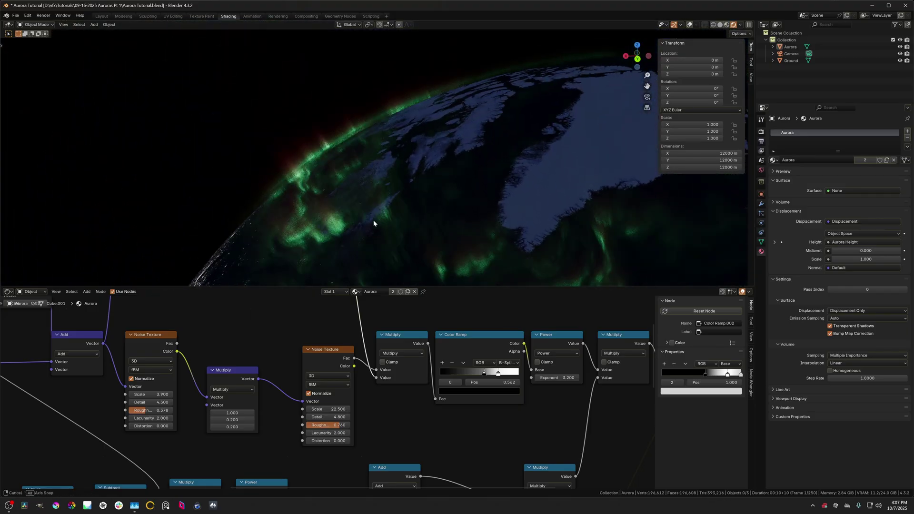
pyautogui.scroll(-8, 400, 220)
pyautogui.moveTo(399, 219); pyautogui.dragTo(318, 219, button='middle')
pyautogui.keyDown('shift'); pyautogui.moveTo(433, 215); pyautogui.dragTo(358, 193, button='middle'); pyautogui.keyUp('shift')
pyautogui.scroll(7, 379, 131)
pyautogui.keyDown('shift'); pyautogui.moveTo(495, 194); pyautogui.dragTo(341, 169, button='middle'); pyautogui.keyUp('shift')
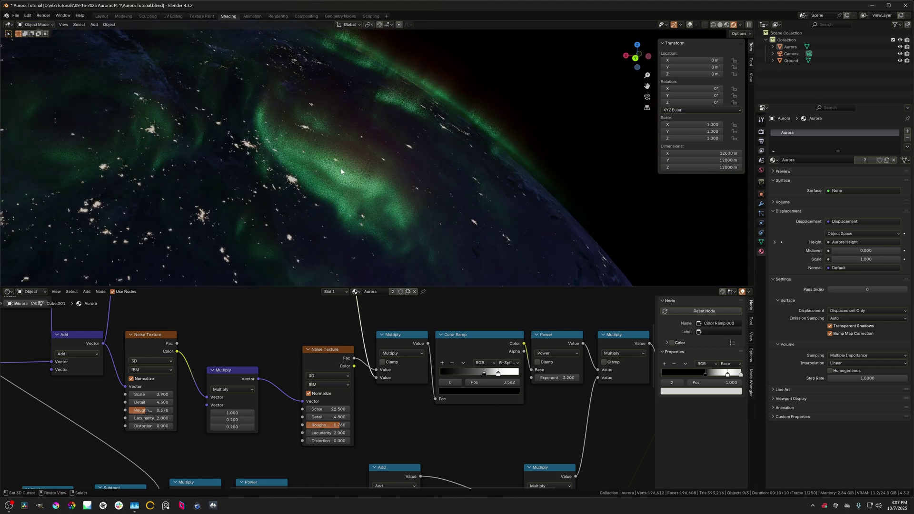